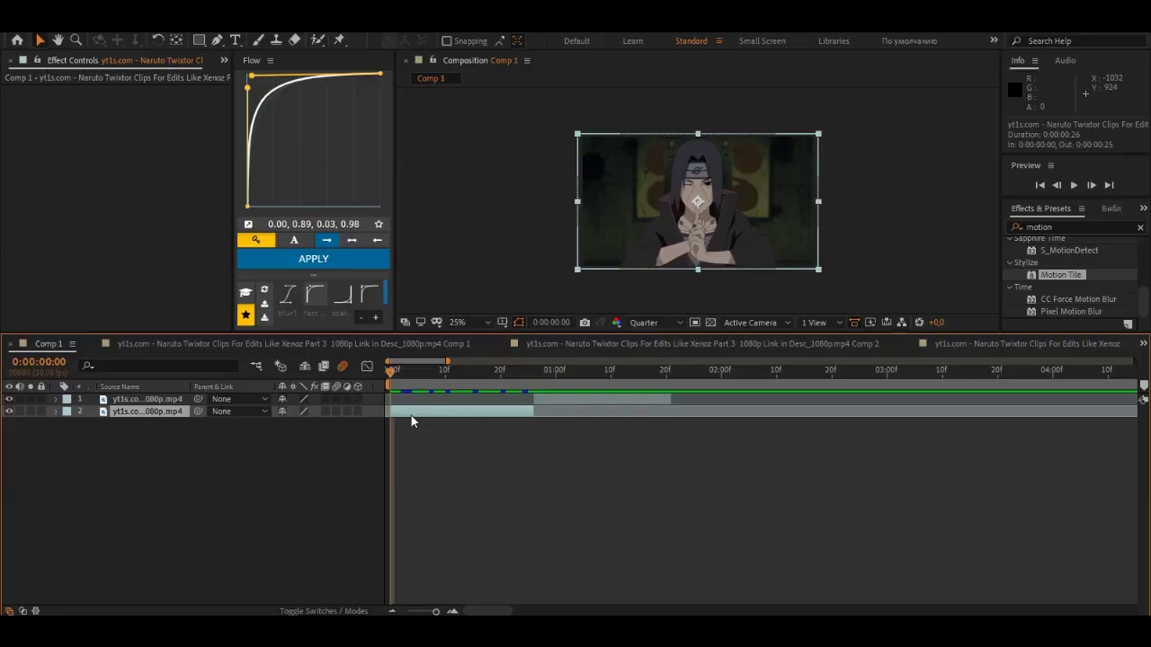
# Pre-compose the lower clip into Comp 5 and the top clip into Comp 6
pyautogui.hotkey('ctrl', 'shift', 'c')
pyautogui.click(586, 421)
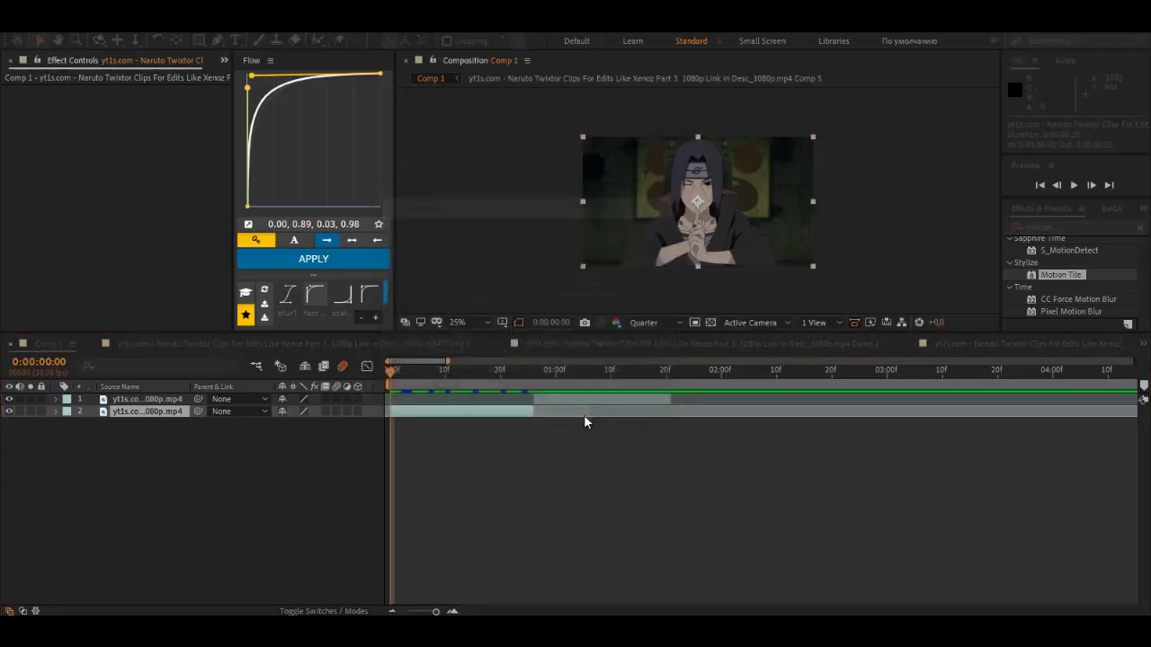
pyautogui.click(569, 398)
pyautogui.hotkey('ctrl', 'shift', 'c')
pyautogui.click(564, 417)
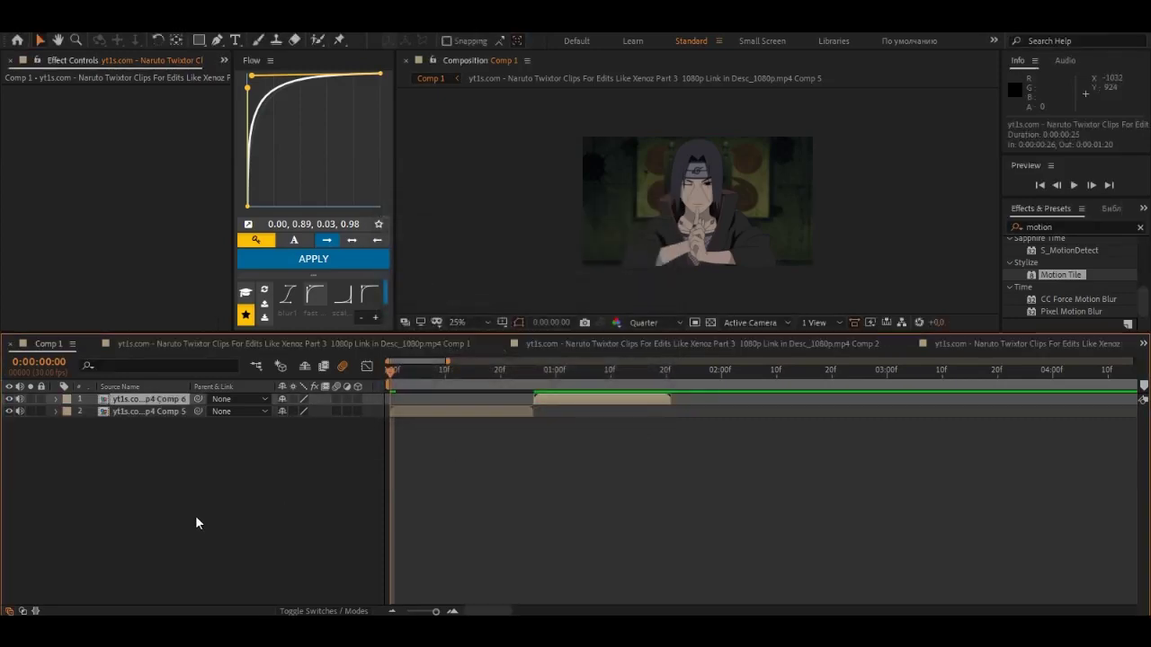
# Preview the two precomposed clips playing back-to-back, then select Comp 5
pyautogui.press('space')
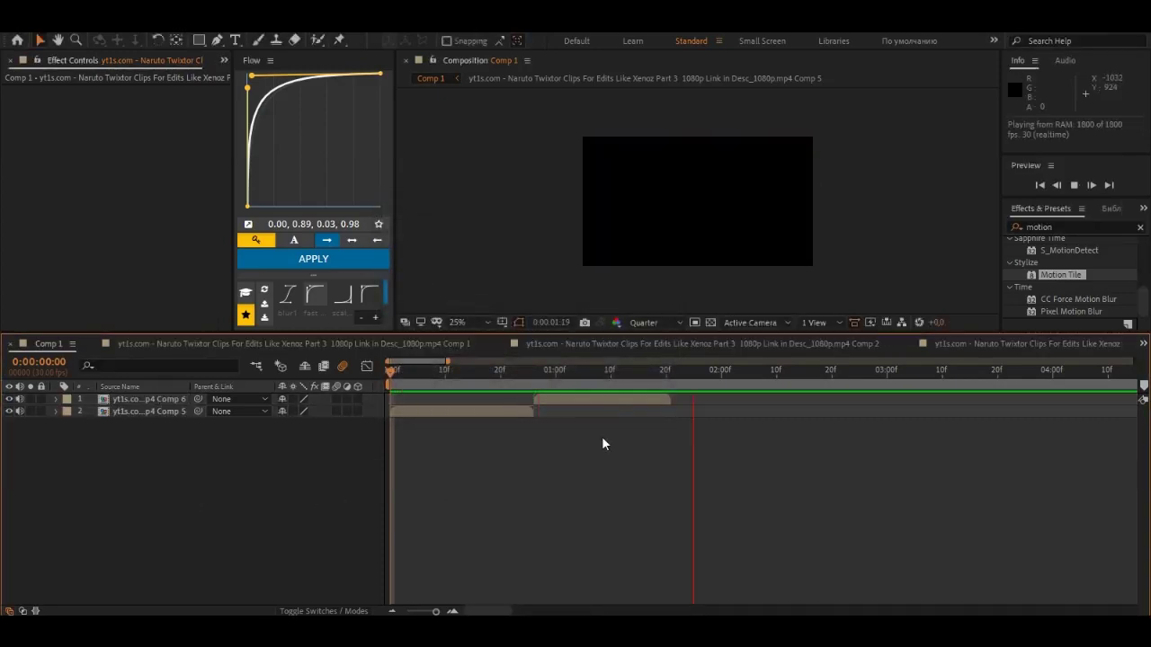
pyautogui.press('space')
pyautogui.click(411, 413)
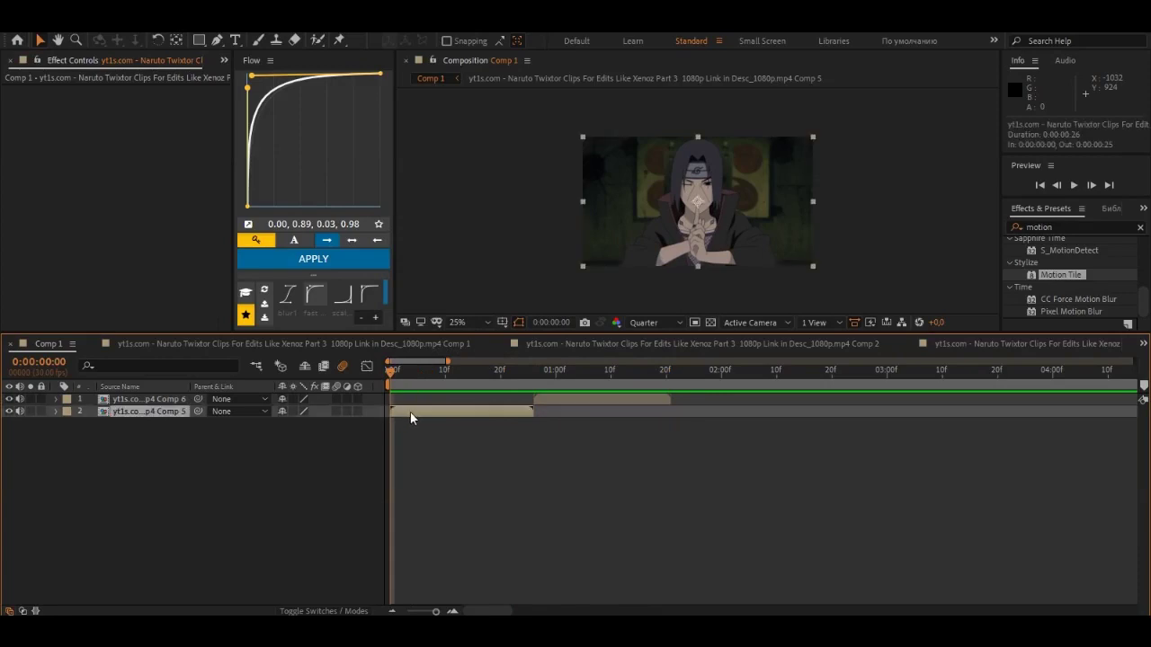
# Keyframe Comp 5 to start at 209% scale and -49° rotation, settling by 15f
pyautogui.click(91, 424)
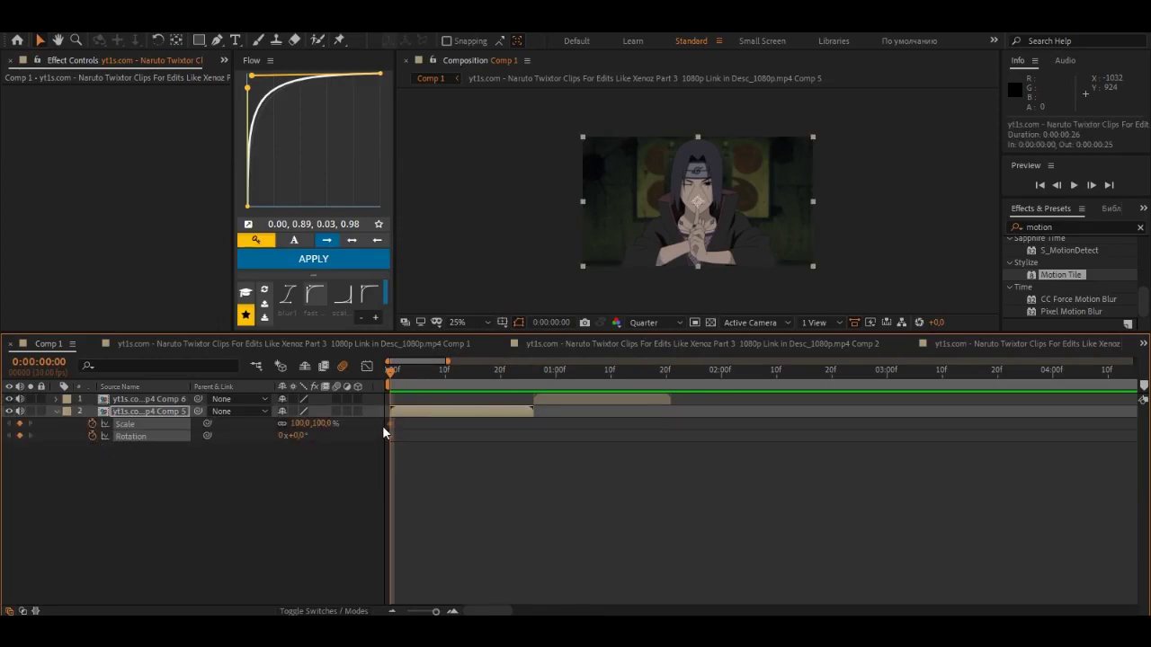
pyautogui.moveTo(390, 423); pyautogui.dragTo(471, 430)
pyautogui.moveTo(314, 423); pyautogui.dragTo(422, 428)
pyautogui.moveTo(301, 435); pyautogui.dragTo(257, 439)
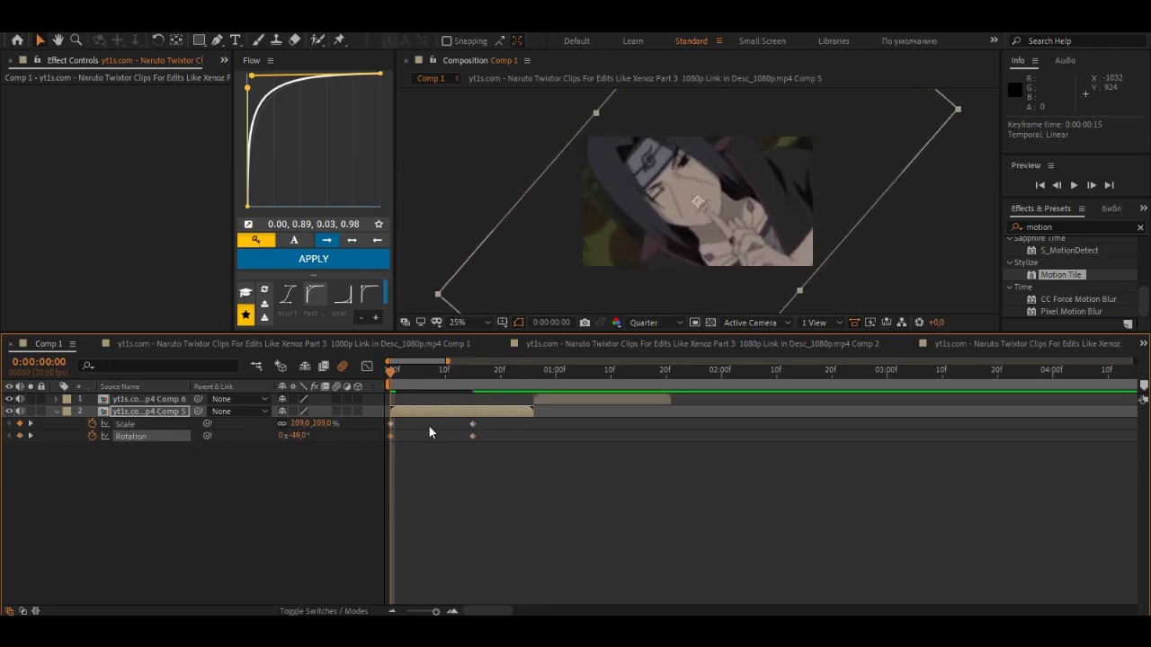
# Apply a Flow ease to both sides of the Scale and Rotation keyframes and preview
pyautogui.moveTo(514, 419); pyautogui.dragTo(302, 457)
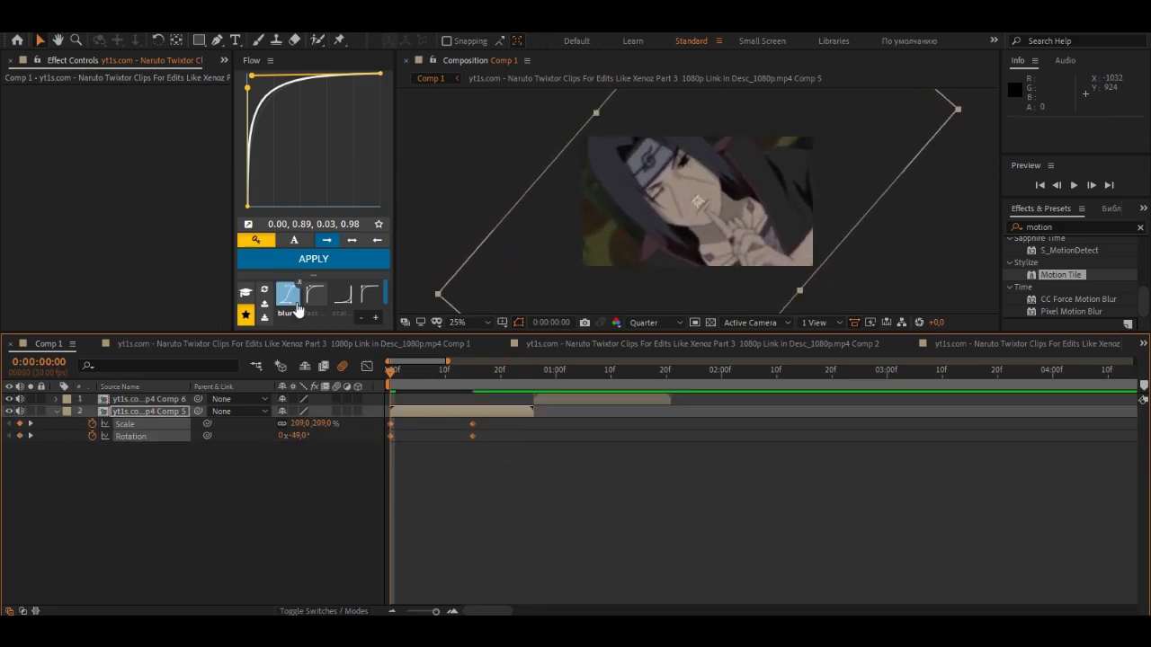
pyautogui.click(351, 240)
pyautogui.click(313, 258)
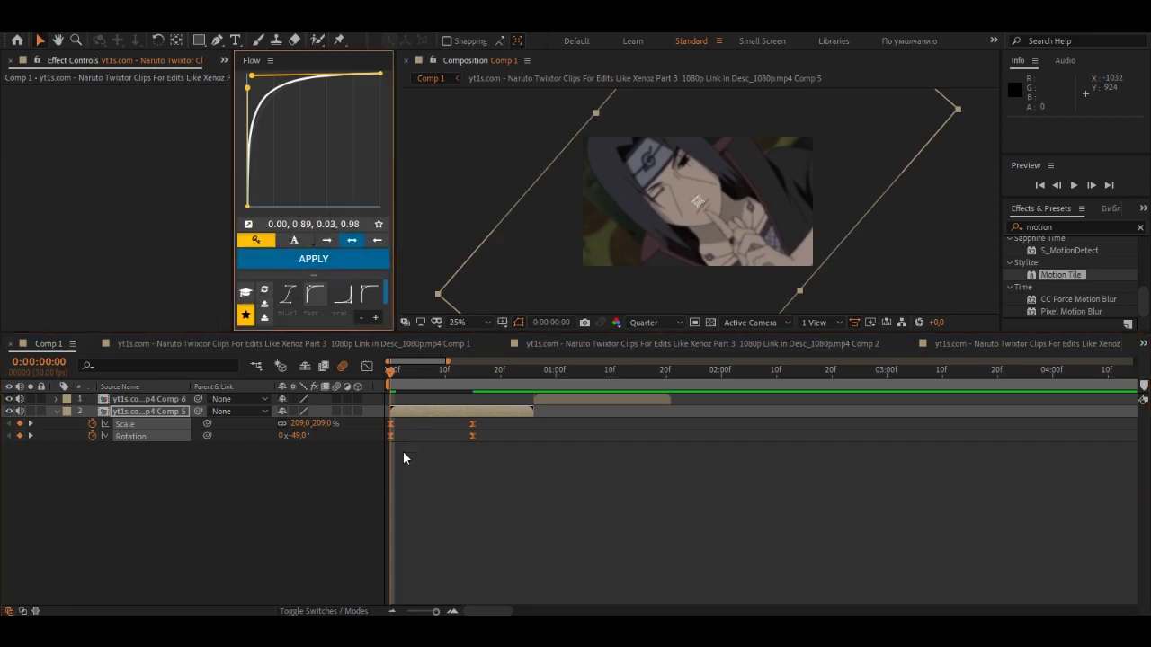
pyautogui.click(403, 451)
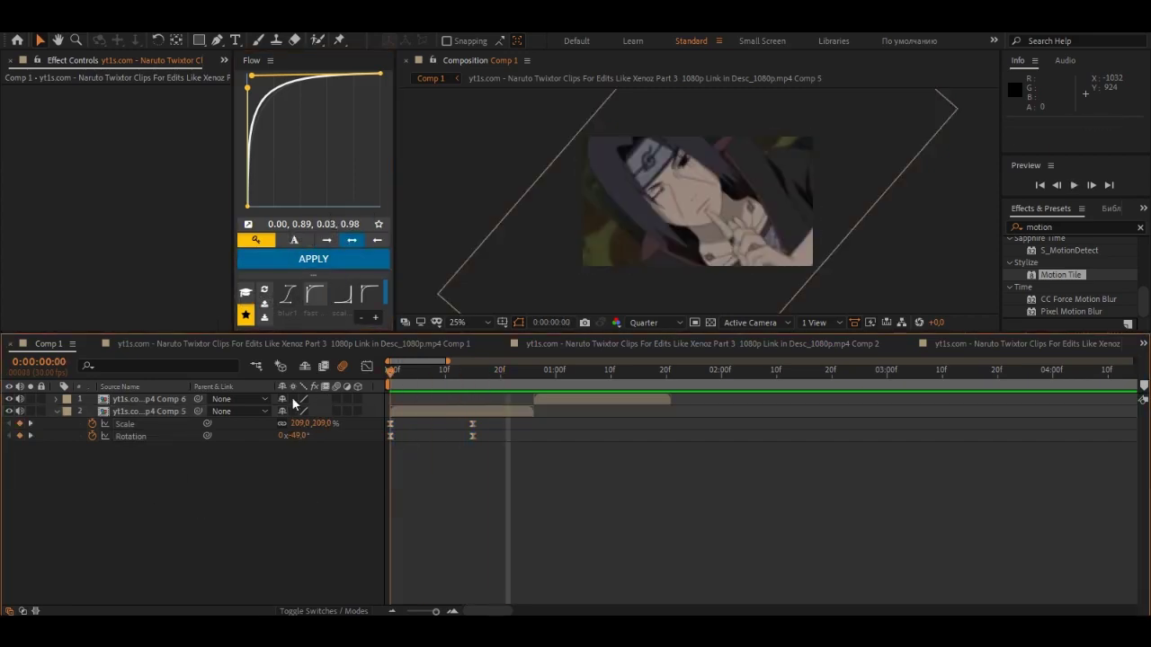
pyautogui.press('space')
pyautogui.press('space')
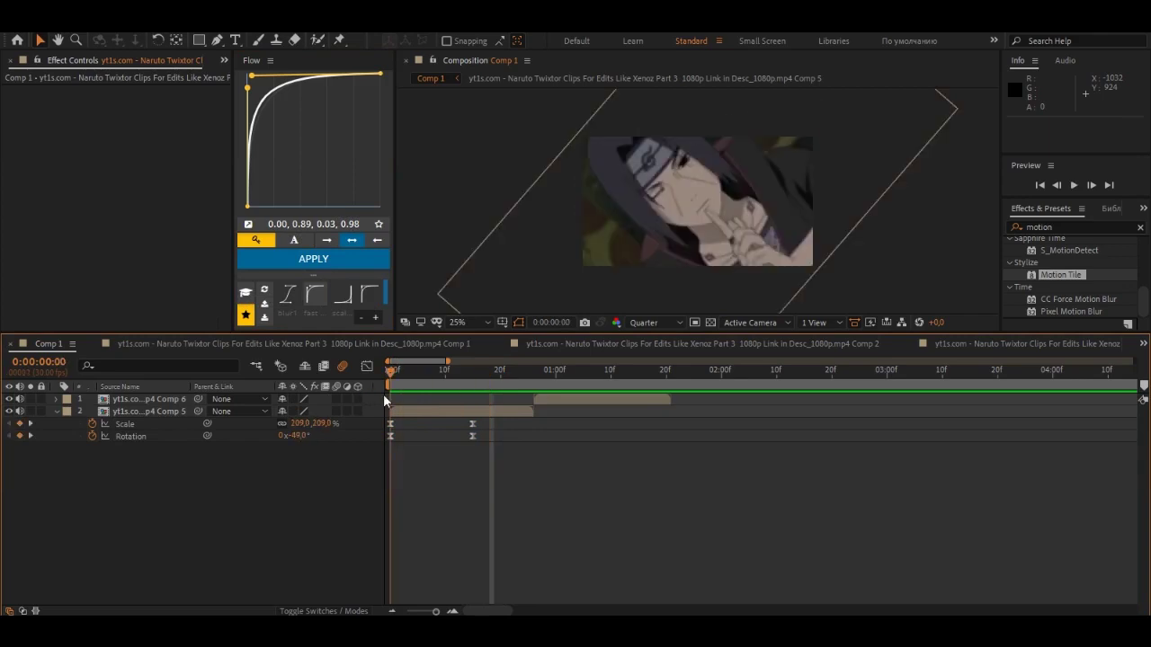
pyautogui.press('space')
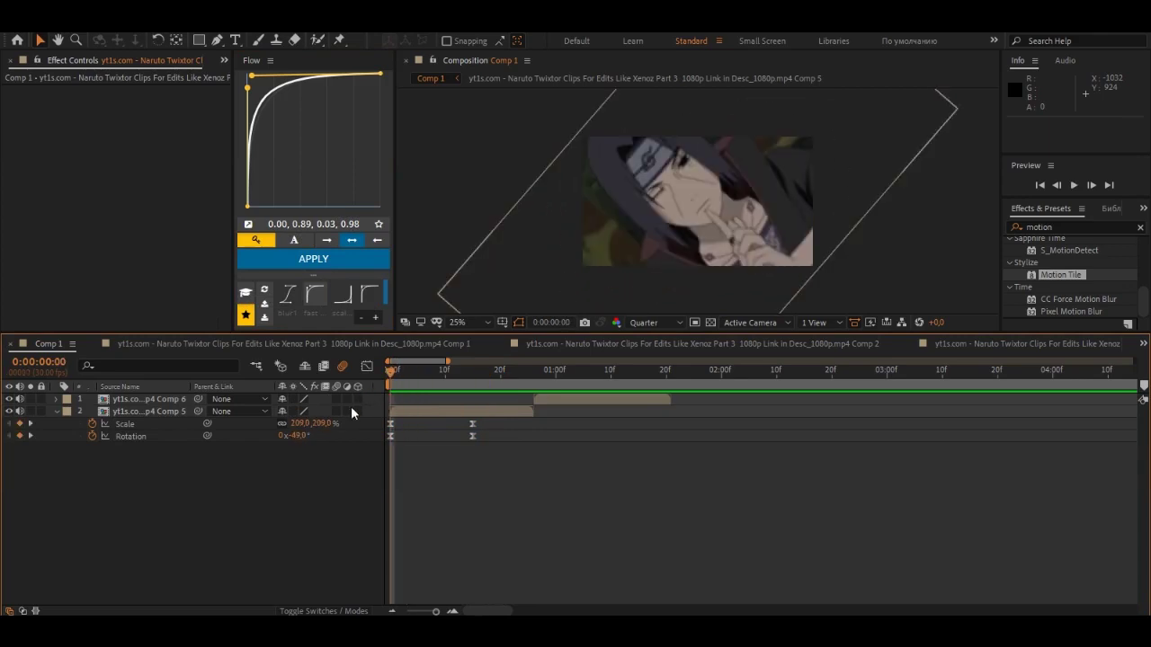
# Turn on motion blur for Comp 5, reapply the ease, and soften the curve's end
pyautogui.click(336, 411)
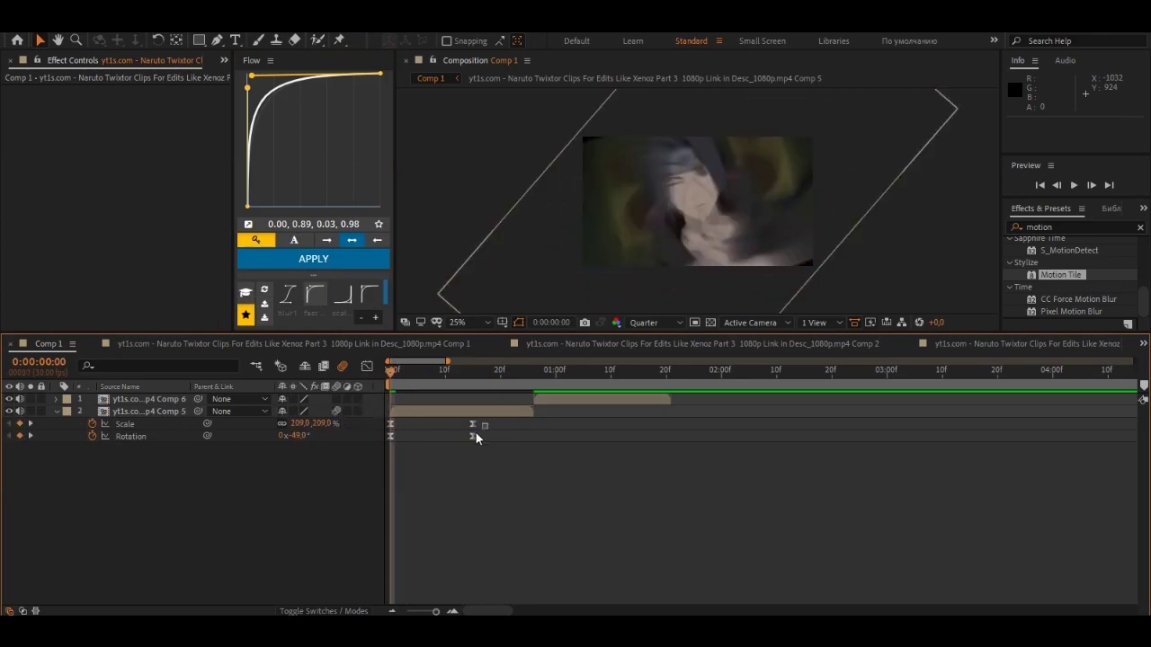
pyautogui.moveTo(476, 432); pyautogui.dragTo(473, 428)
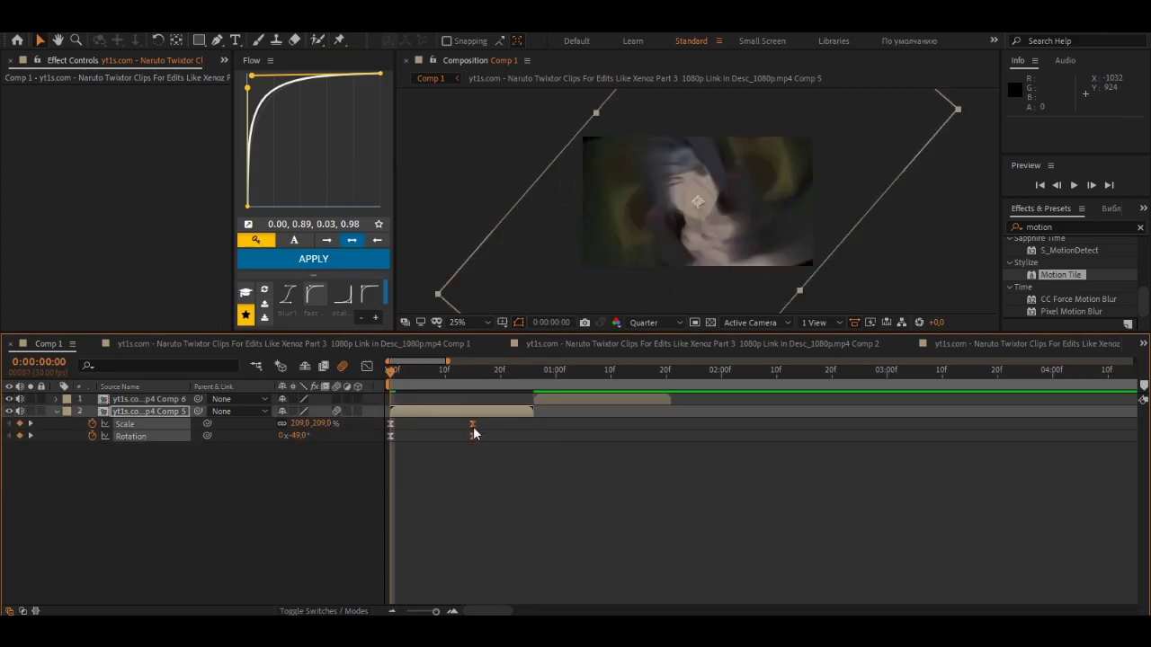
pyautogui.click(314, 259)
pyautogui.click(281, 477)
pyautogui.press('space')
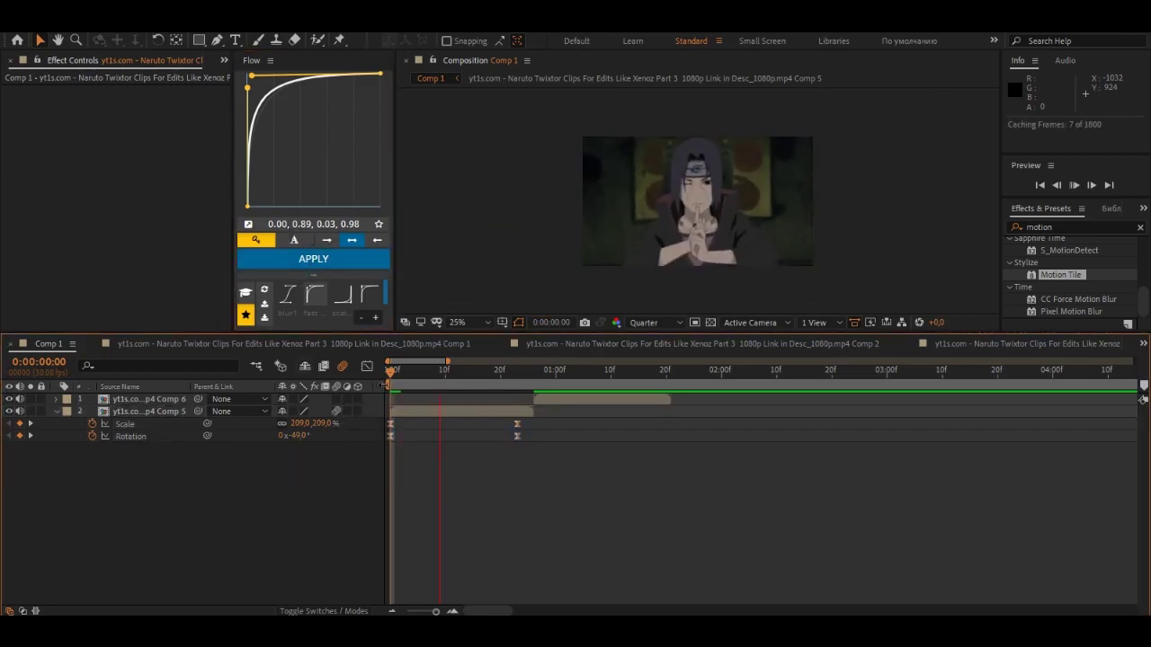
pyautogui.click(418, 369)
pyautogui.press('Home')
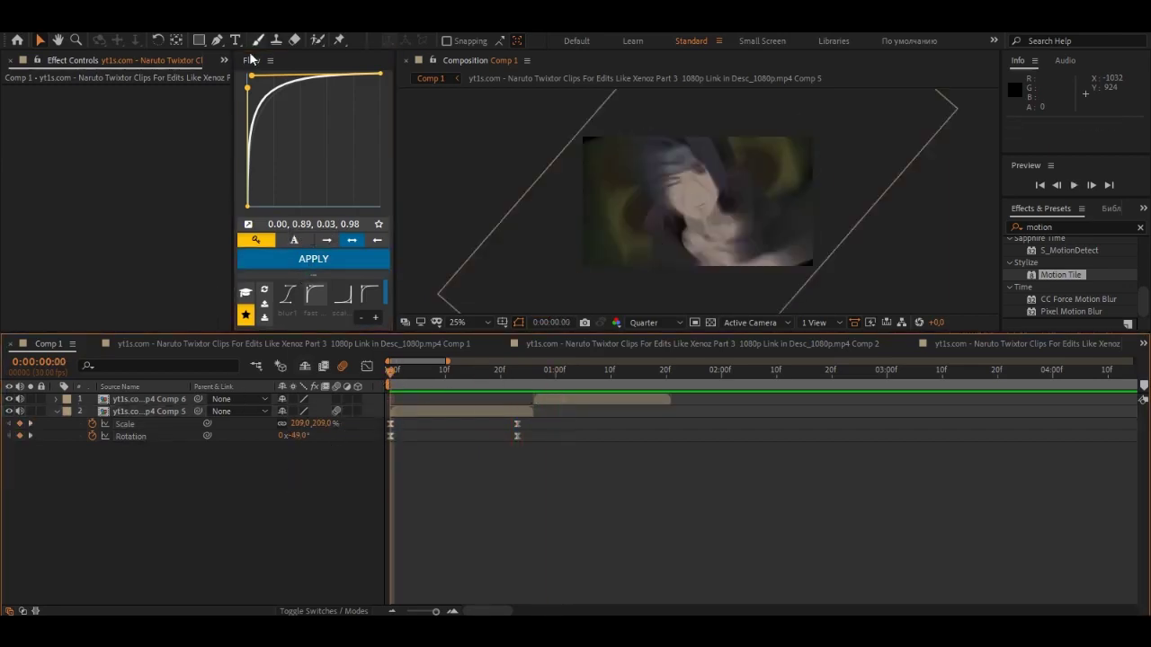
pyautogui.moveTo(253, 79)
pyautogui.mouseDown()
pyautogui.moveTo(289, 80)
pyautogui.moveTo(247, 94)
pyautogui.mouseUp()
# Apply the revised 0.00, 0.84, 0.14, 0.98 ease curve to Comp 5's keyframes
pyautogui.click(301, 258)
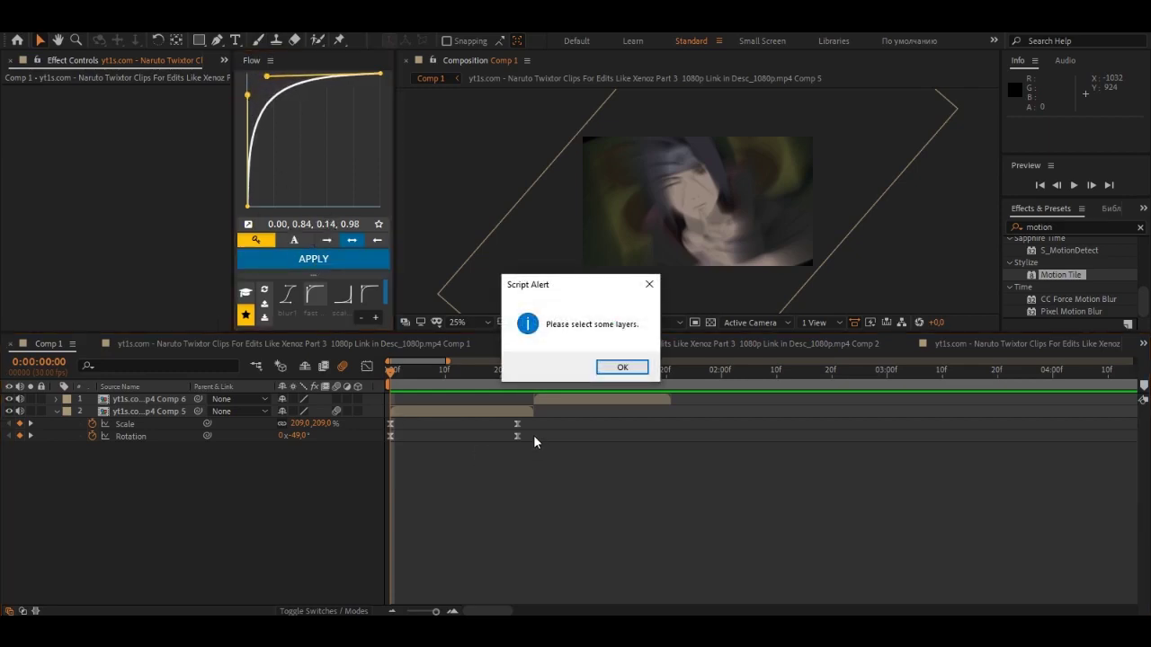
pyautogui.click(620, 367)
pyautogui.moveTo(544, 413); pyautogui.dragTo(301, 454)
pyautogui.click(308, 261)
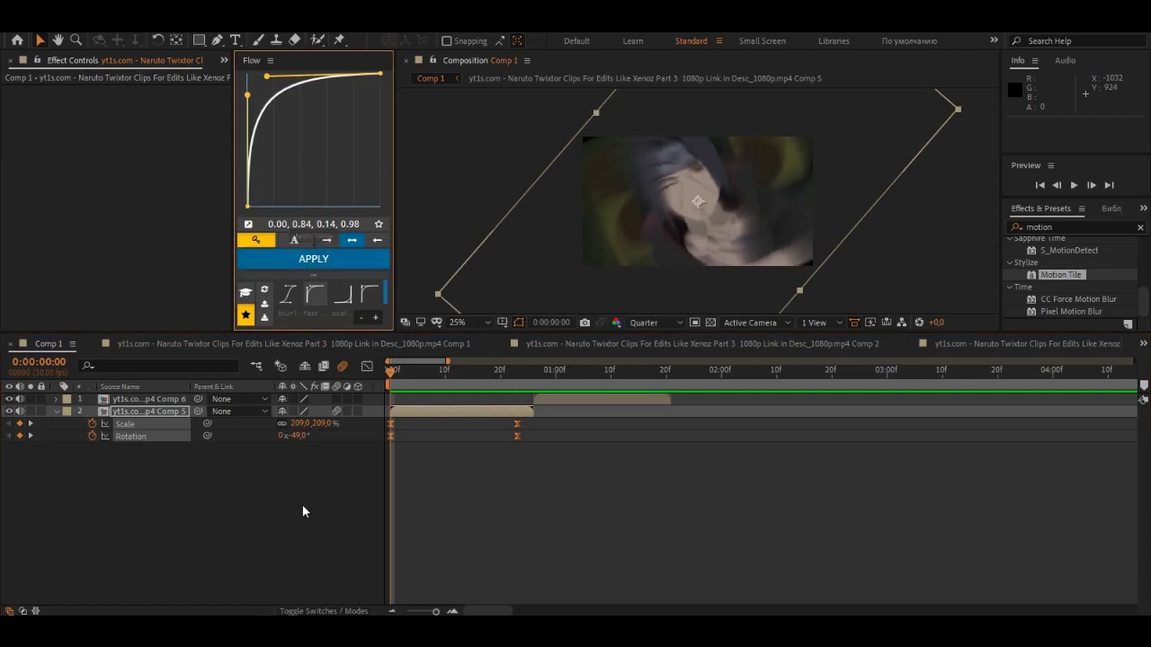
pyautogui.click(302, 504)
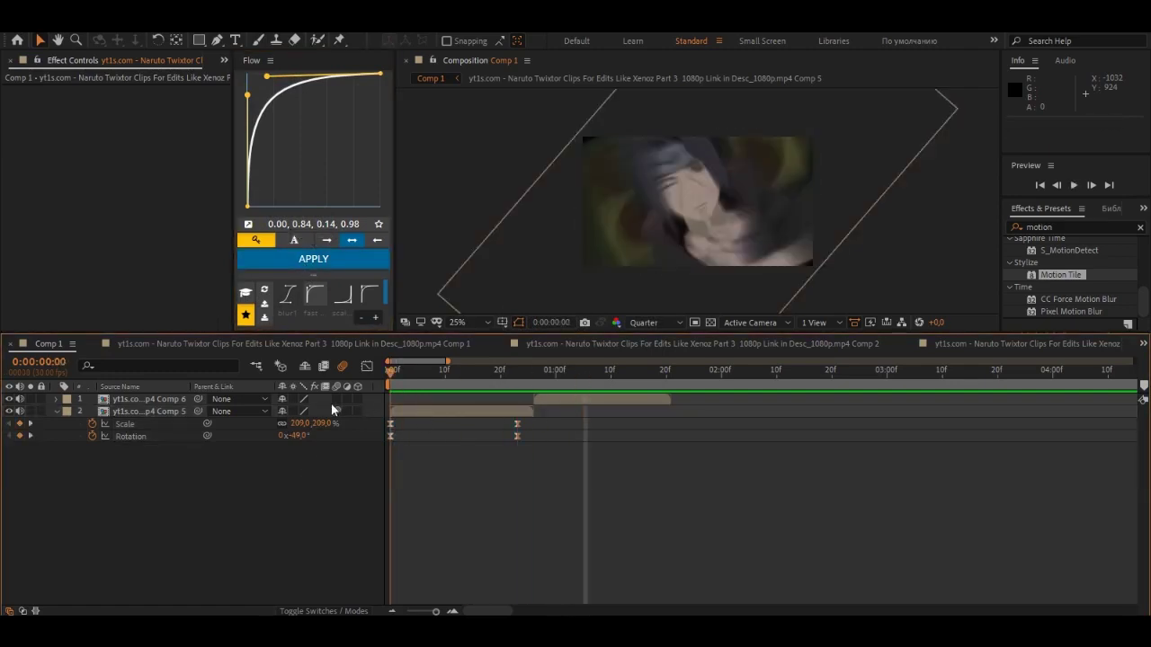
# Preview the eased zoom-and-rotate transition a couple of times
pyautogui.press('space')
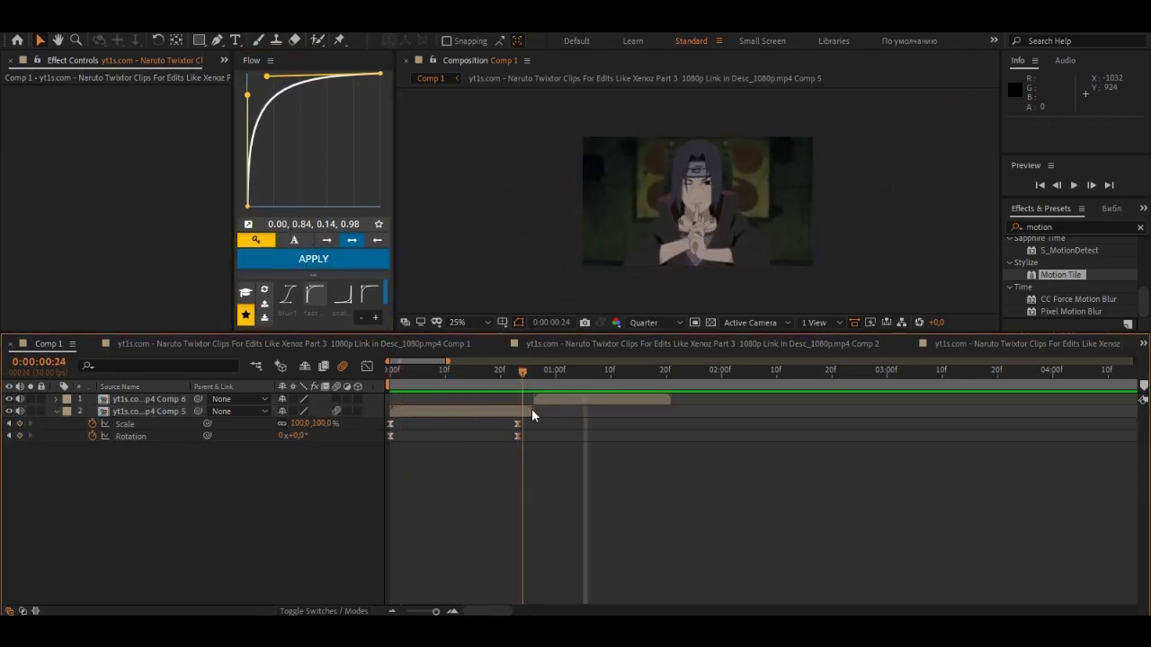
pyautogui.press('space')
pyautogui.press('space')
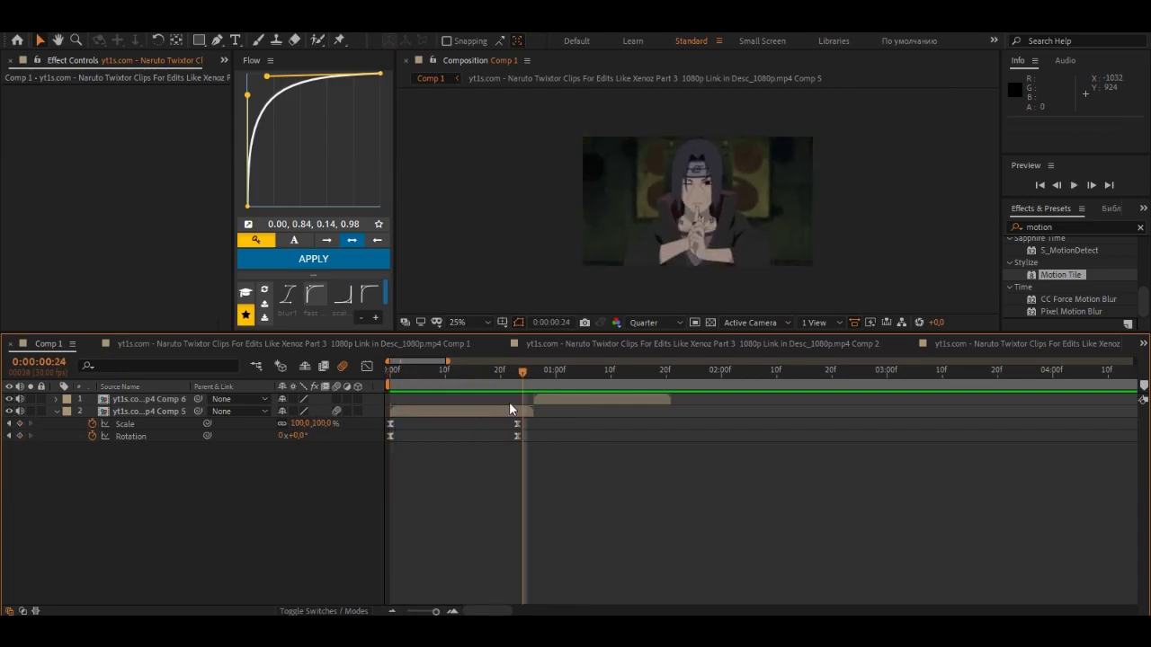
pyautogui.press('space')
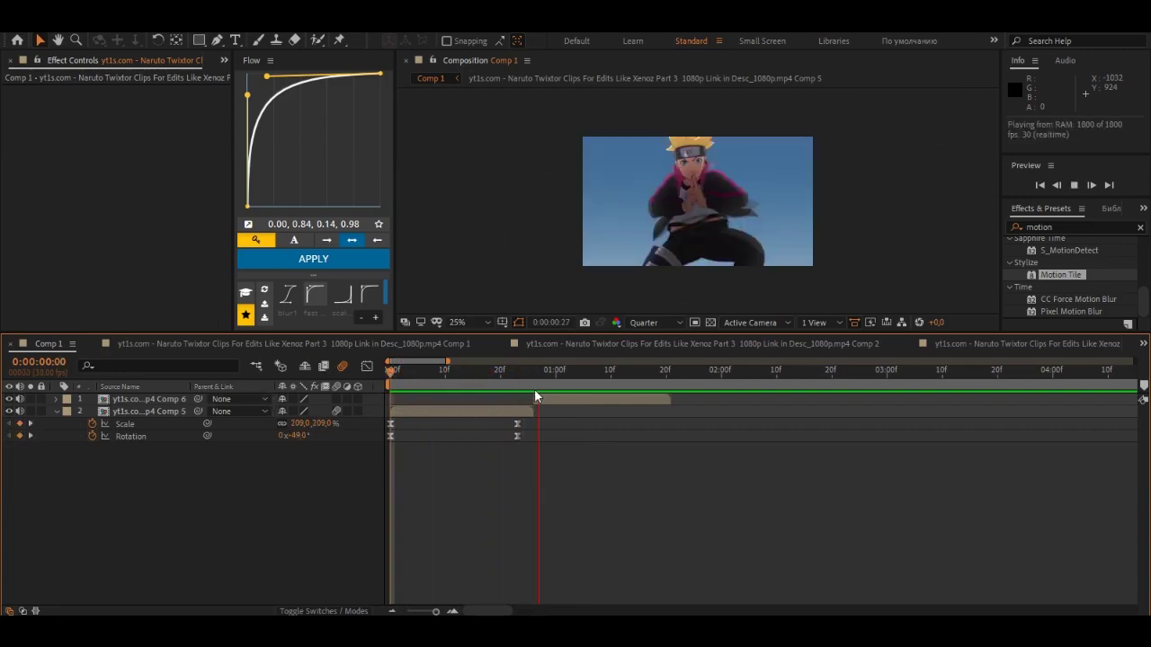
pyautogui.press('space')
pyautogui.click(469, 409)
# Add a null object, Null 3, split at frame 13 with its later part deleted
pyautogui.click(126, 25)
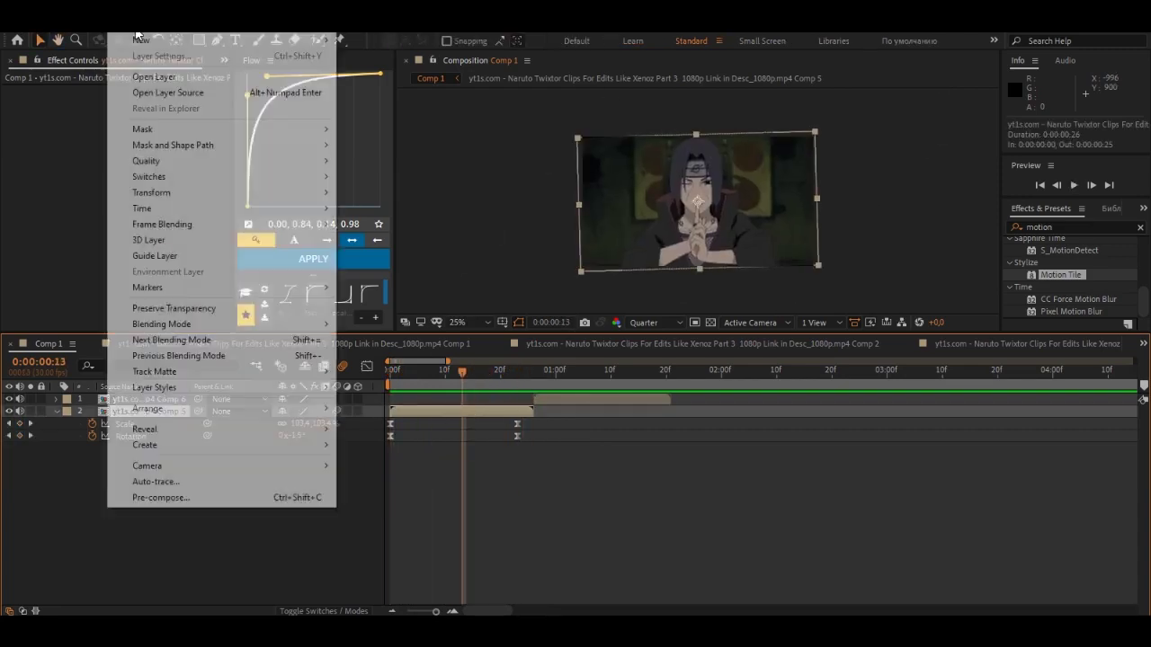
pyautogui.moveTo(144, 40)
pyautogui.click(382, 104)
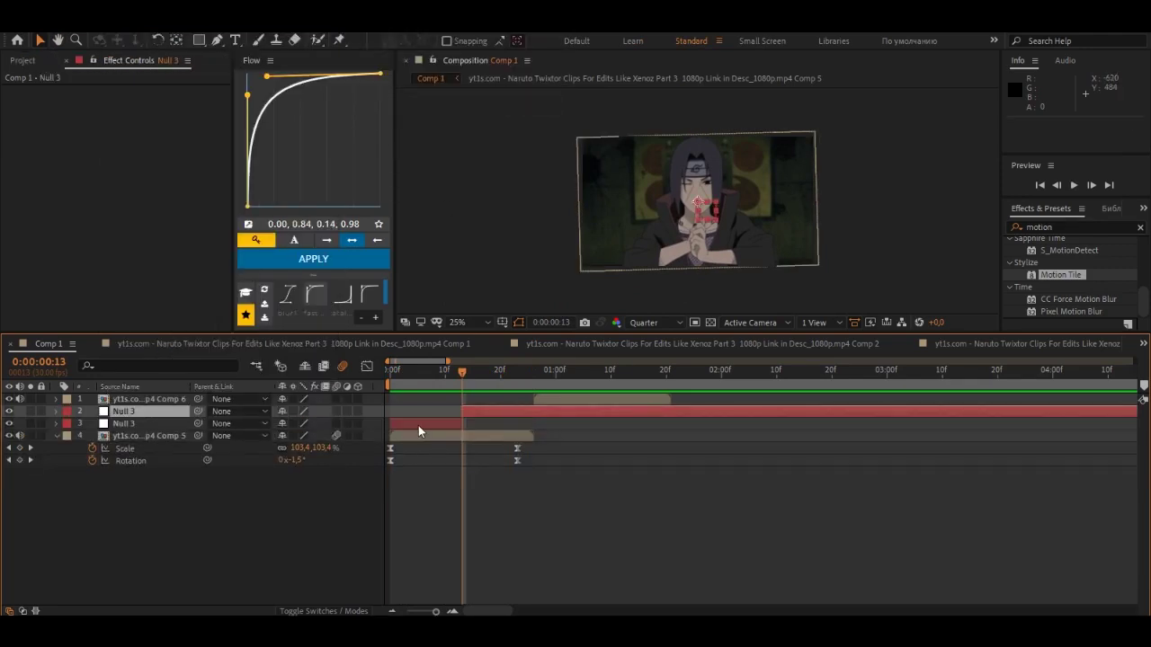
pyautogui.hotkey('ctrl', 'shift', 'd')
pyautogui.moveTo(473, 388); pyautogui.dragTo(536, 393)
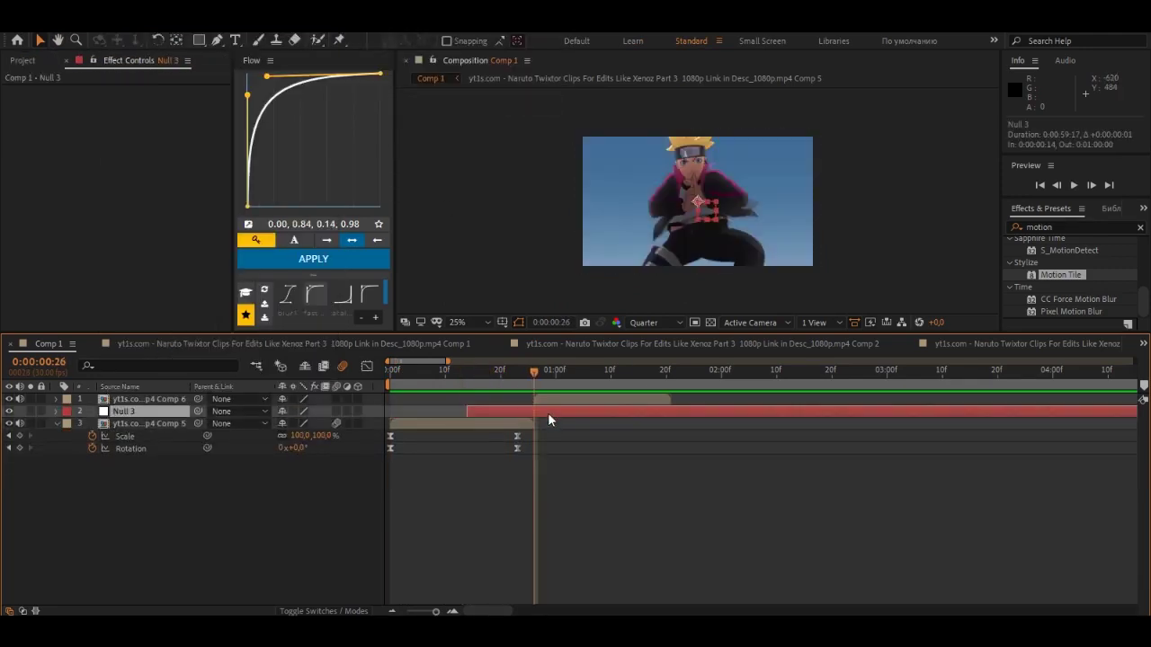
pyautogui.click(547, 413)
pyautogui.press('Delete')
pyautogui.click(464, 412)
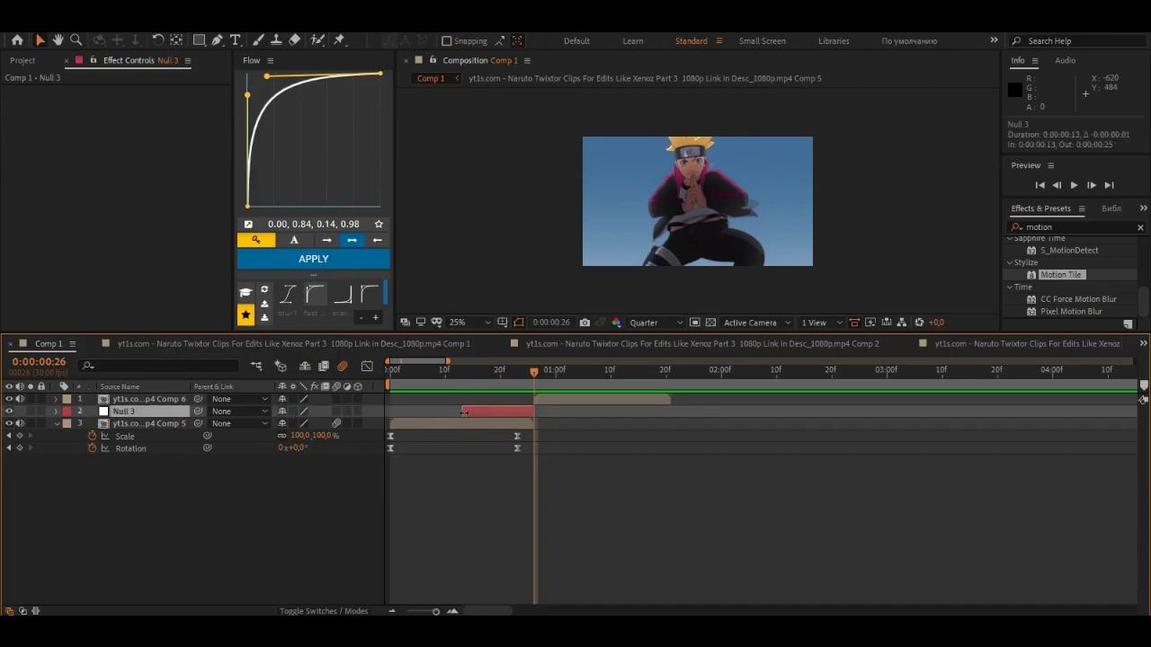
pyautogui.moveTo(520, 374); pyautogui.dragTo(463, 387)
# Keyframe Null 3's Scale and Rotation at frame 13 and parent Comp 5 to it
pyautogui.hotkey('alt', 'shift', 's')
pyautogui.hotkey('alt', 'shift', 'r')
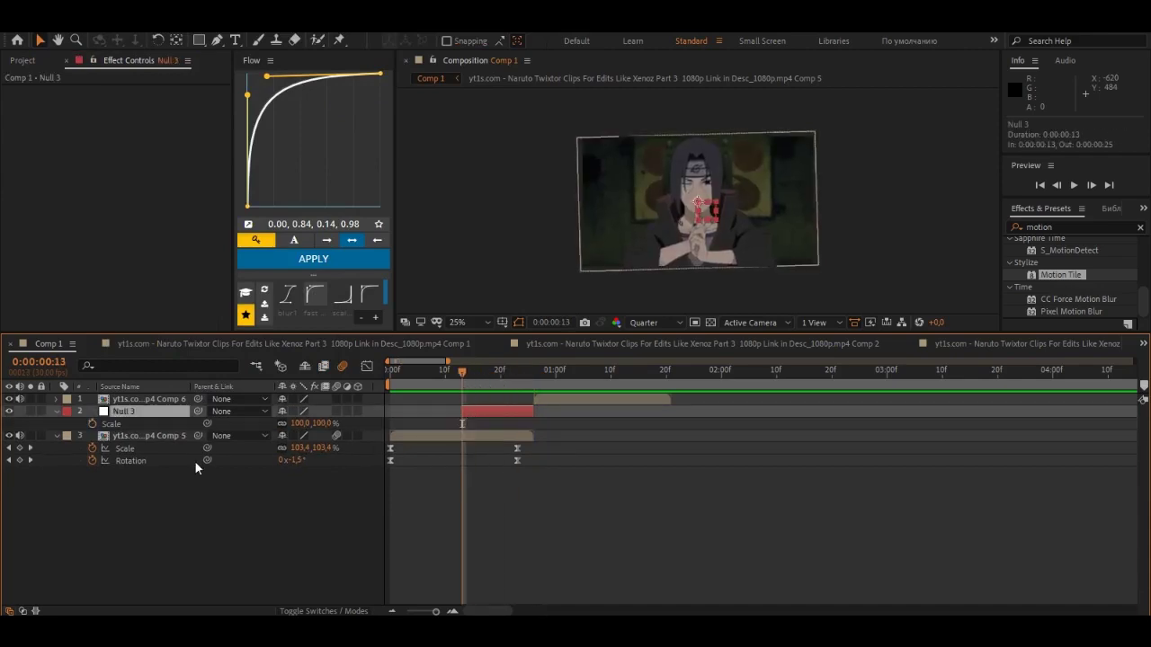
pyautogui.click(86, 422)
pyautogui.keyDown('shift'); pyautogui.click(117, 436); pyautogui.keyUp('shift')
pyautogui.moveTo(460, 376); pyautogui.dragTo(529, 388)
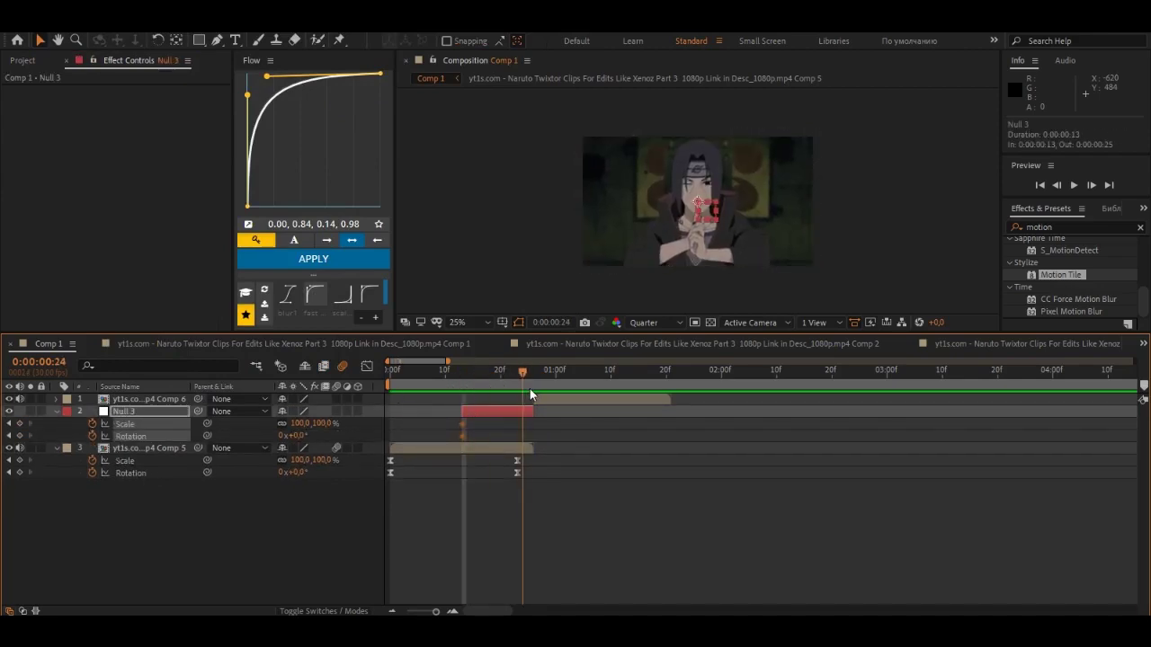
pyautogui.hotkey('ctrl', 'z')
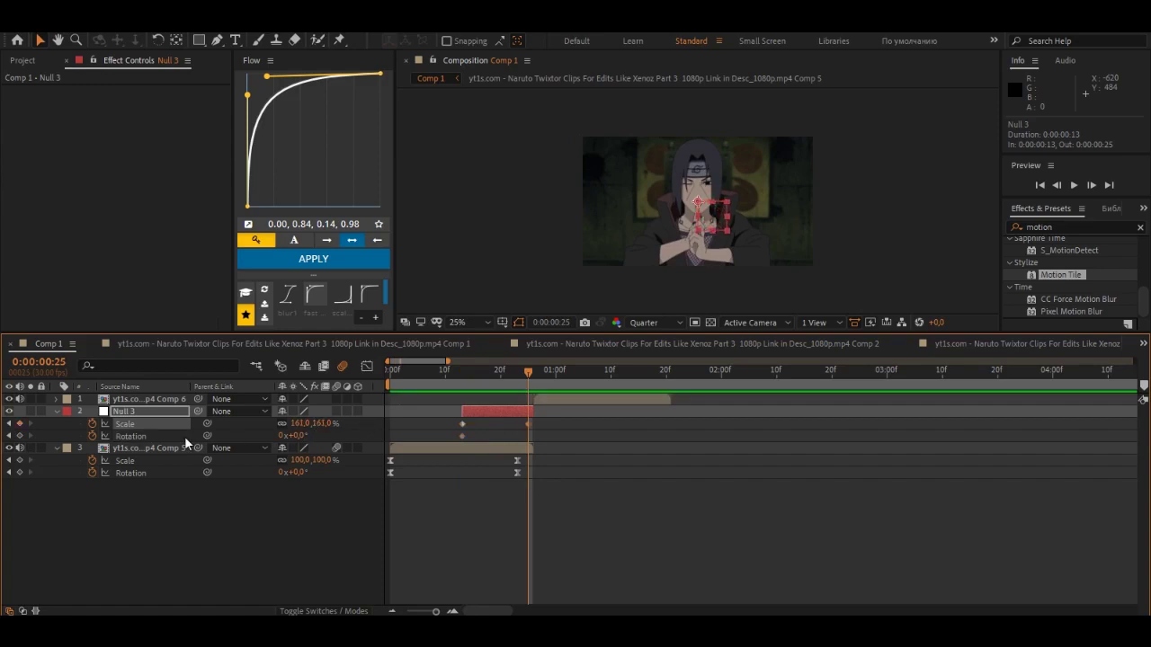
pyautogui.moveTo(198, 448); pyautogui.dragTo(140, 422)
pyautogui.moveTo(296, 423); pyautogui.dragTo(312, 435)
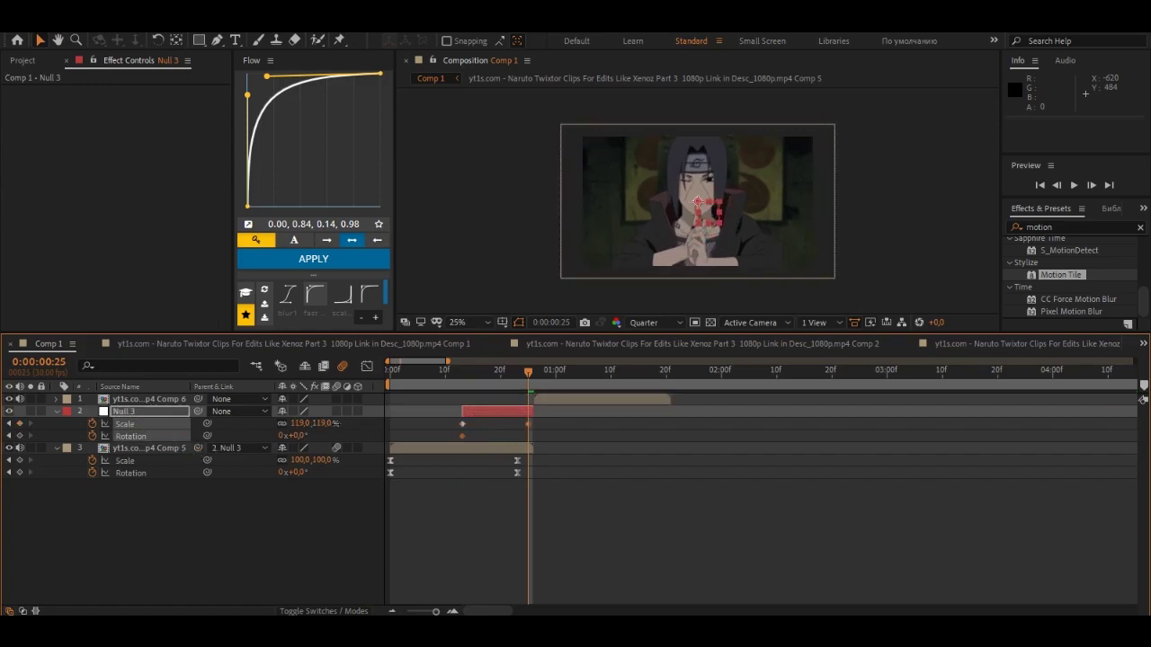
pyautogui.hotkey('ctrl', 'z')
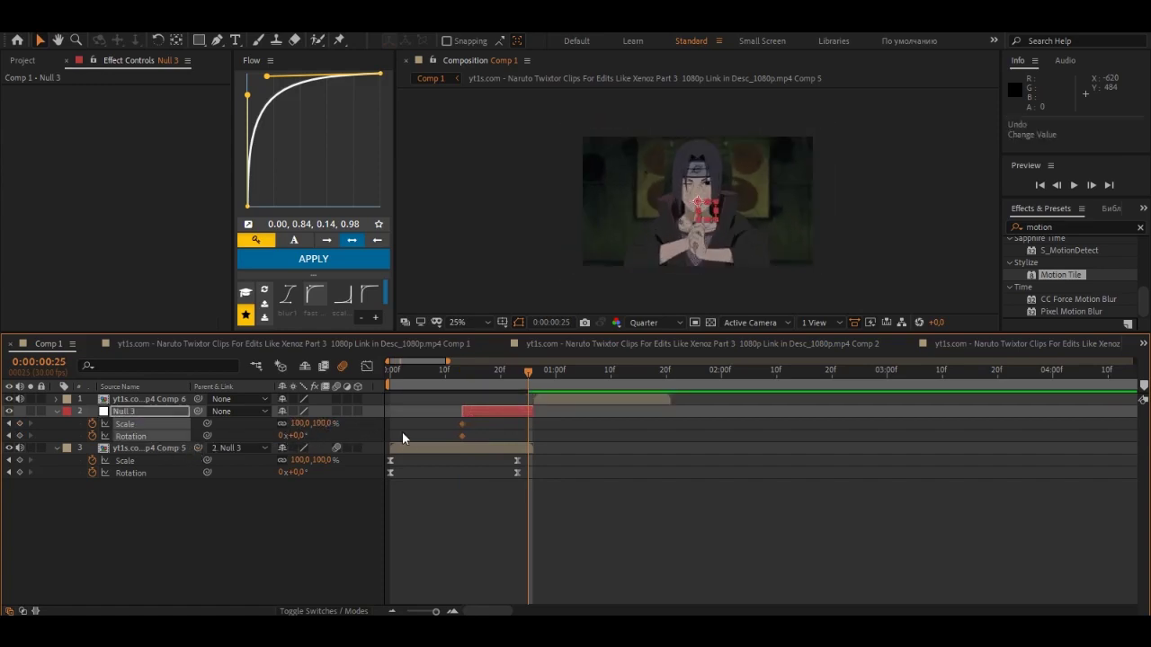
# Rotate Null 3 to about 49° with Flow's scale out easing, and add Motion Tile to Comp 5
pyautogui.click(128, 411)
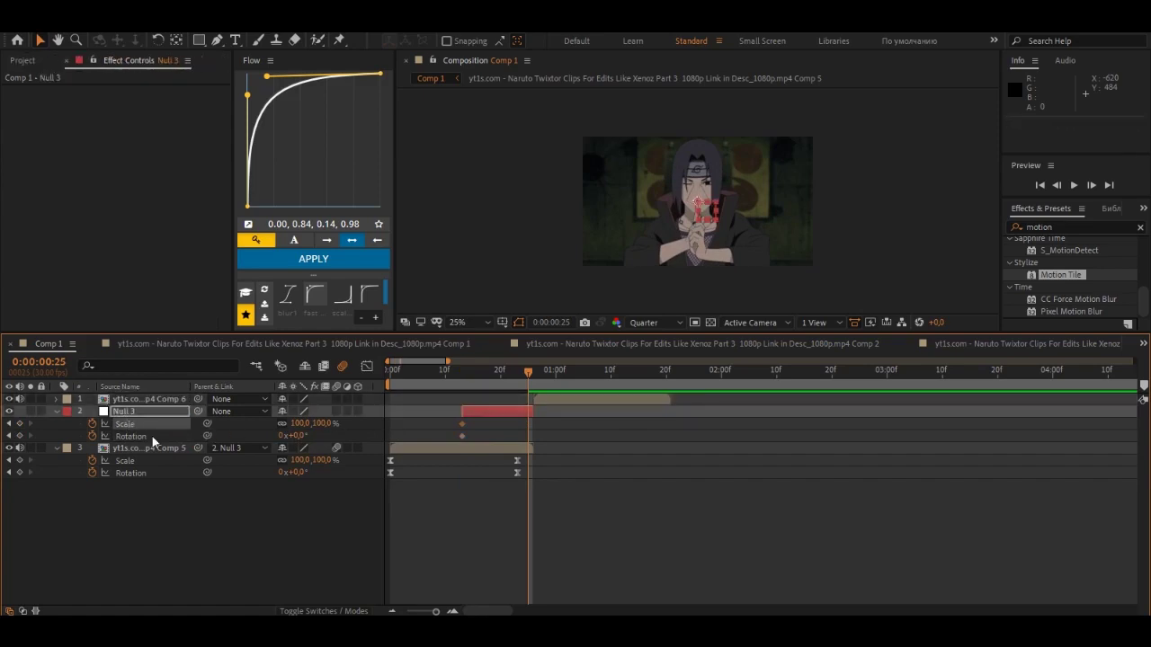
pyautogui.moveTo(294, 435); pyautogui.dragTo(343, 444)
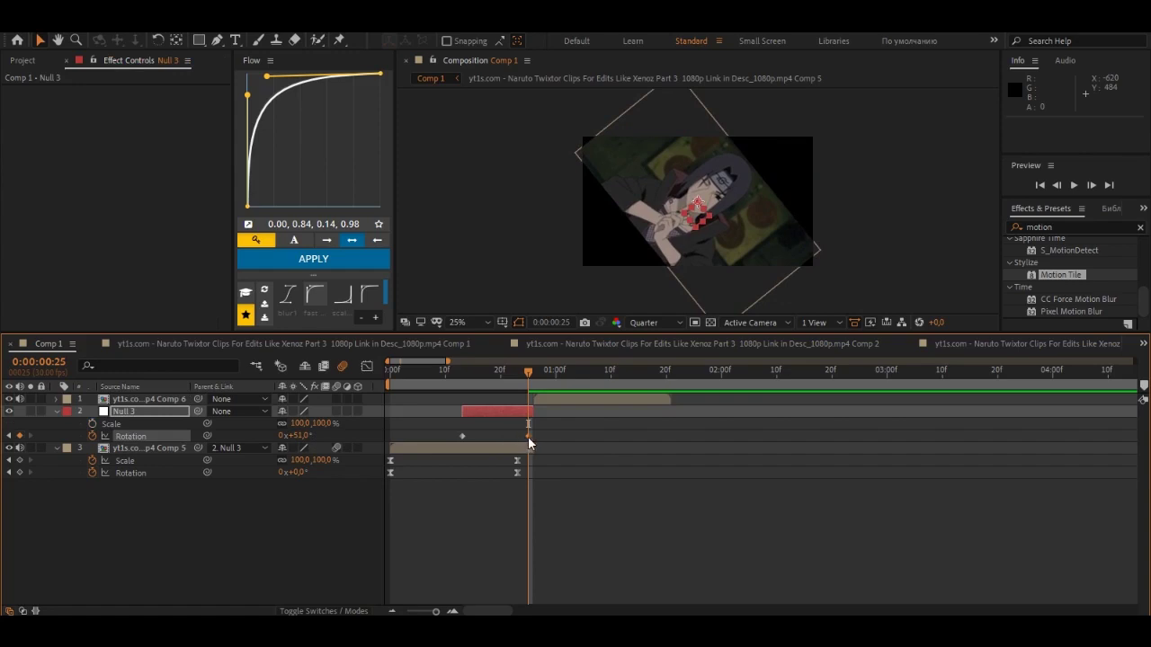
pyautogui.moveTo(529, 436); pyautogui.dragTo(432, 431)
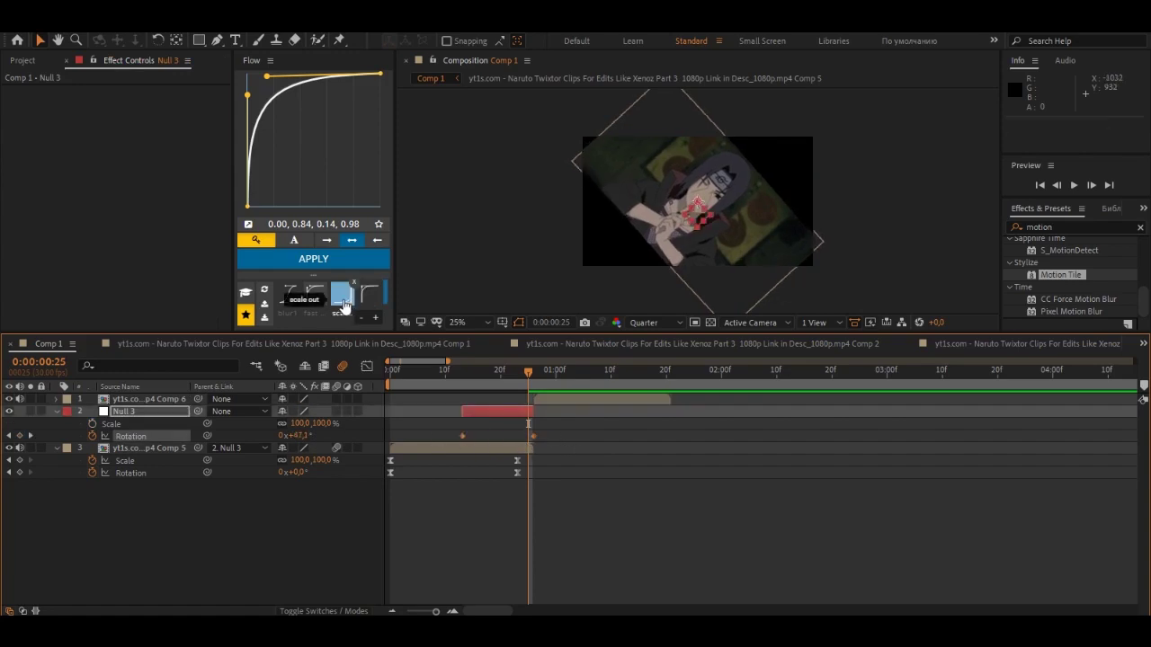
pyautogui.click(345, 307)
pyautogui.click(349, 262)
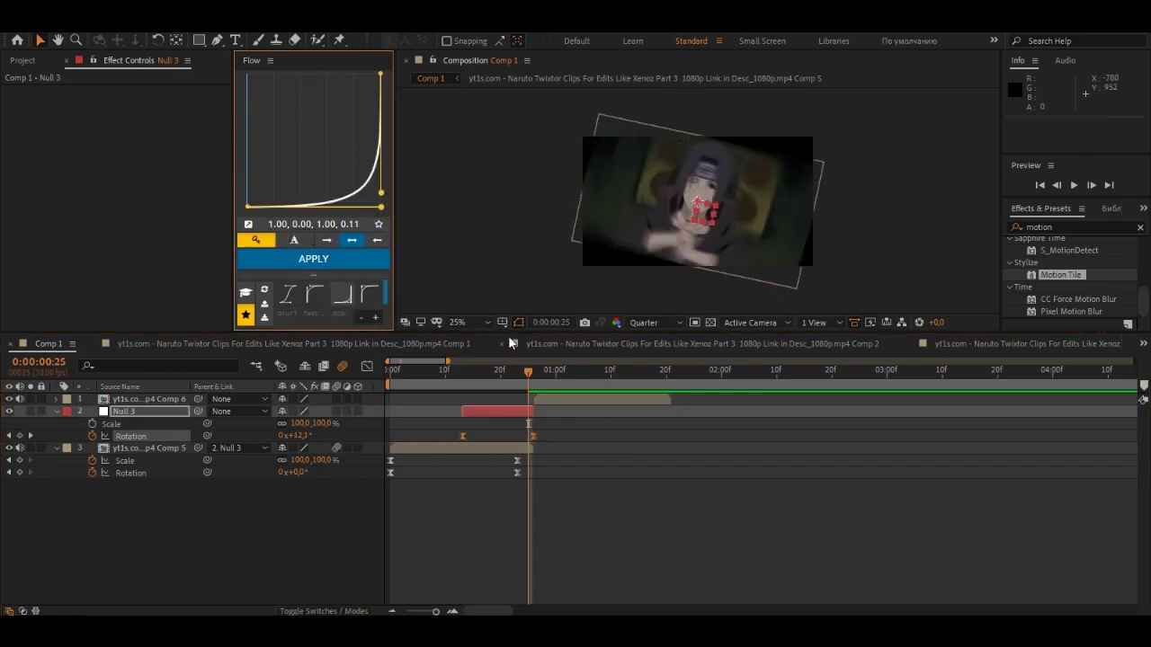
pyautogui.moveTo(1061, 276); pyautogui.dragTo(496, 452)
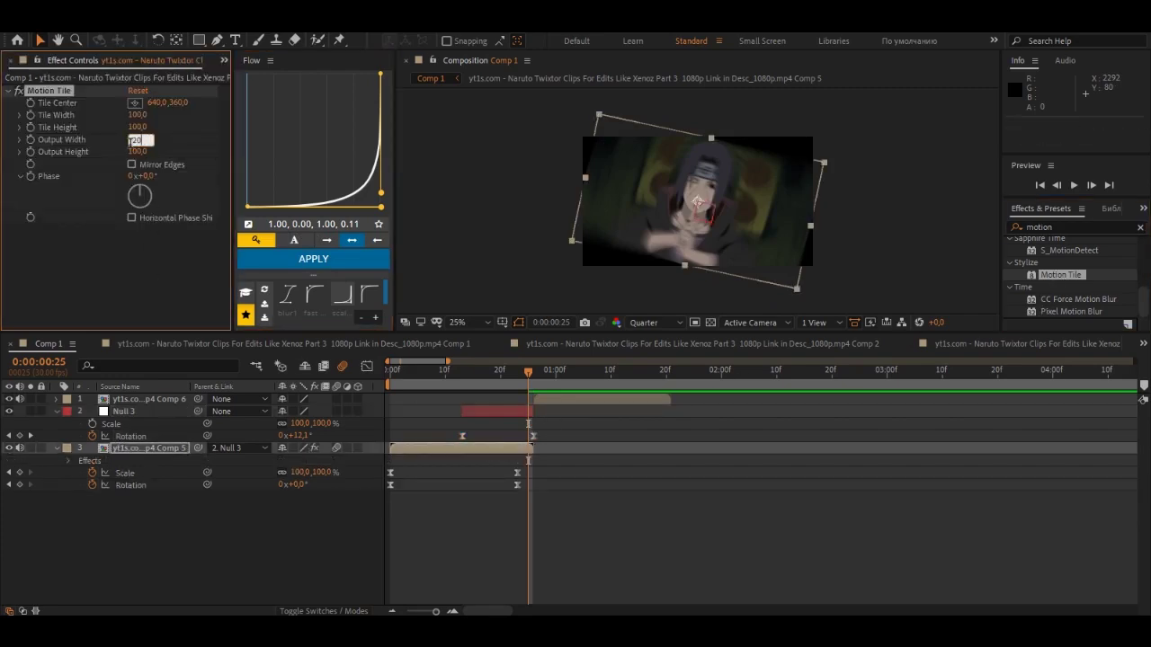
# Enable Mirror Edges in Comp 5's Motion Tile and preview the transition from the start
pyautogui.click(132, 166)
pyautogui.moveTo(514, 374); pyautogui.dragTo(311, 386)
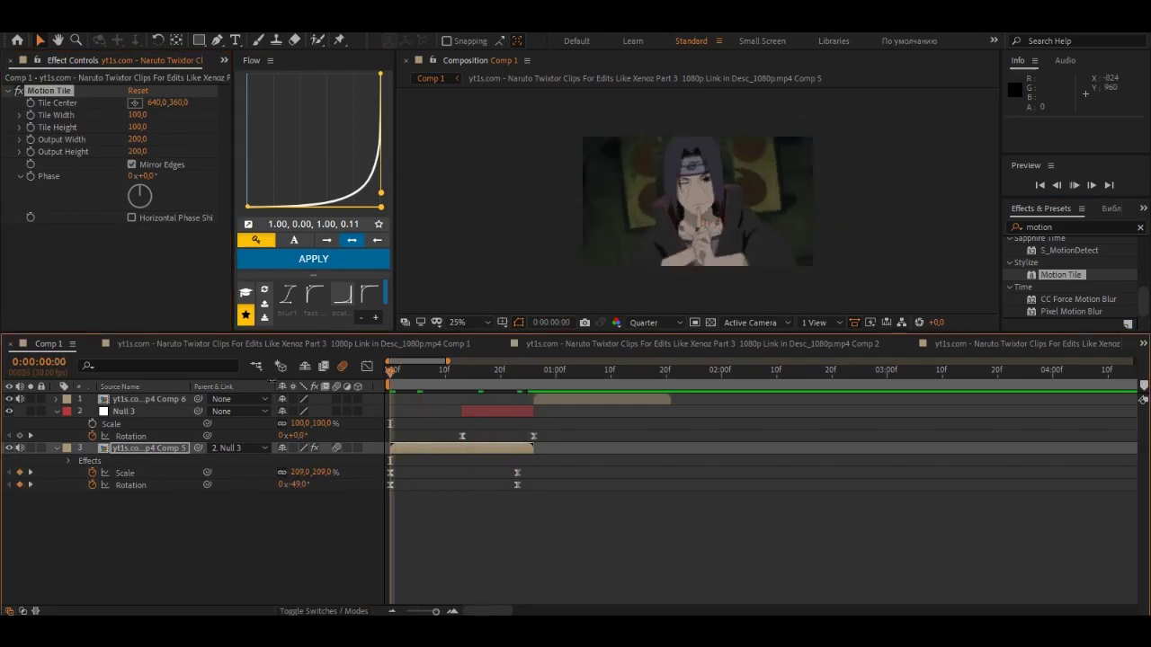
pyautogui.press('space')
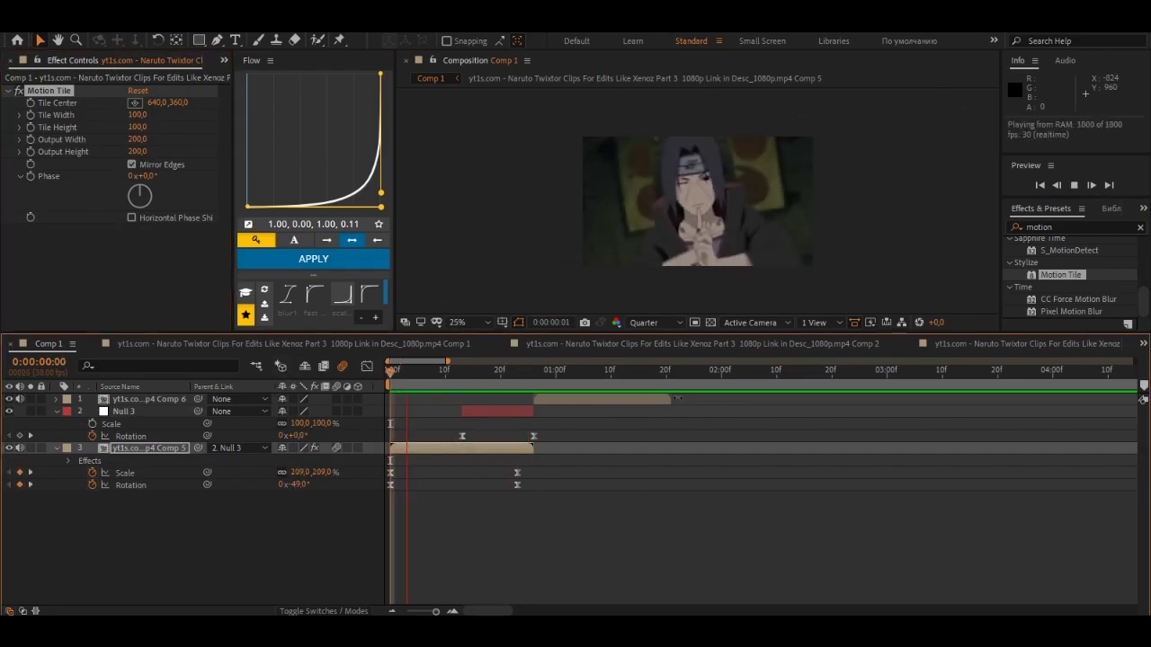
pyautogui.moveTo(569, 377)
pyautogui.mouseDown()
pyautogui.moveTo(498, 393)
pyautogui.moveTo(537, 399)
pyautogui.mouseUp()
# Keyframe Comp 6 to start at 201% scale and -49° rotation at 0:00:01:07
pyautogui.click(322, 402)
pyautogui.press('s')
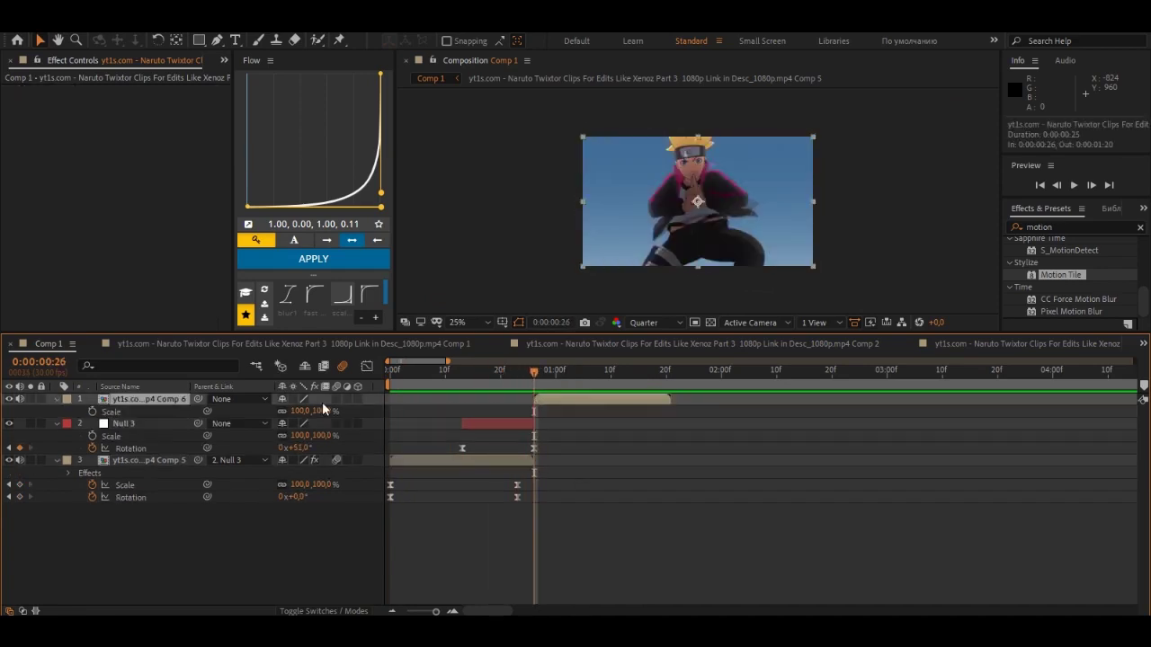
pyautogui.hotkey('shift', 'r')
pyautogui.click(92, 411)
pyautogui.click(92, 424)
pyautogui.moveTo(534, 413); pyautogui.dragTo(595, 417)
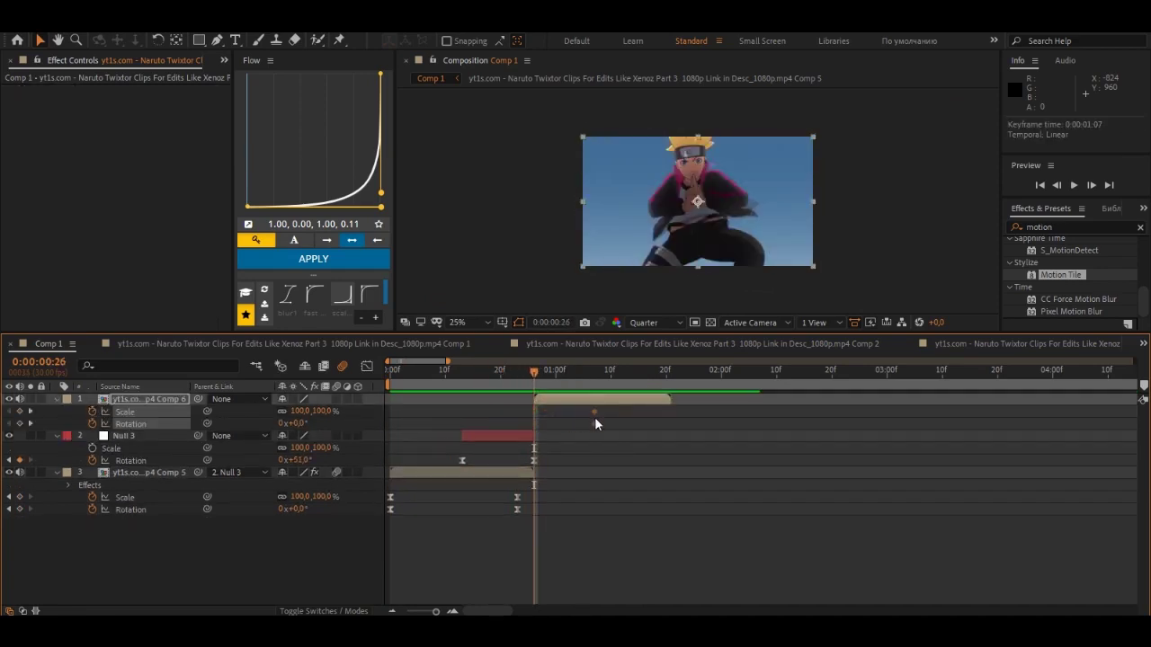
pyautogui.moveTo(315, 413)
pyautogui.mouseDown()
pyautogui.moveTo(307, 427)
pyautogui.moveTo(265, 423)
pyautogui.mouseUp()
pyautogui.moveTo(503, 405); pyautogui.dragTo(628, 428)
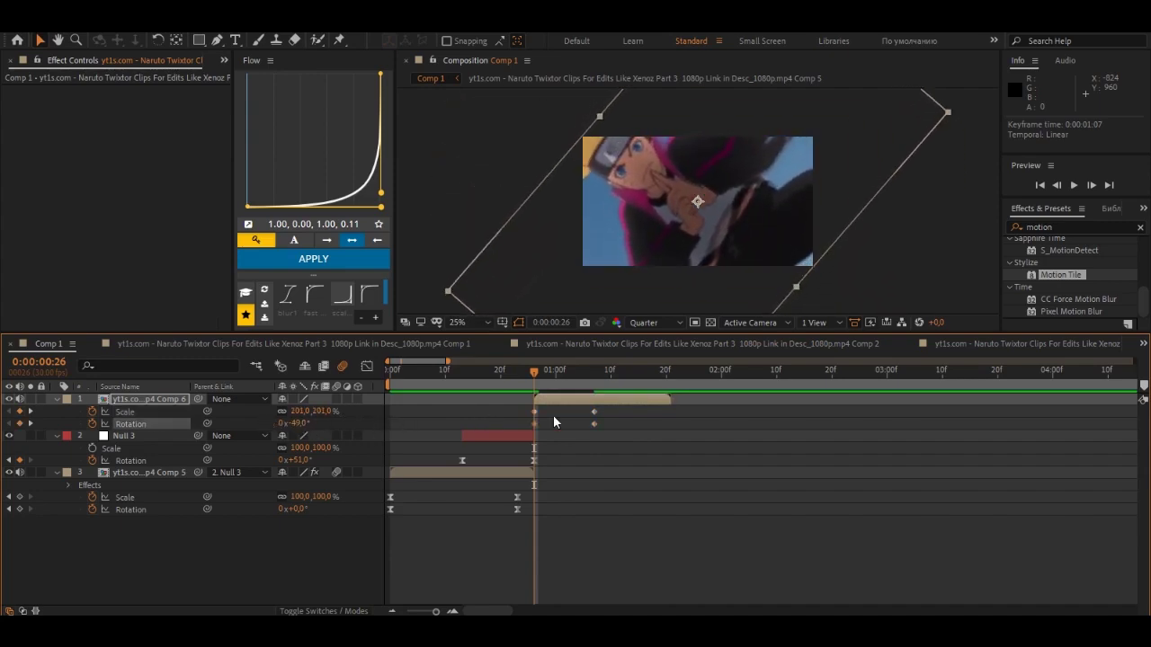
# Ease Comp 6's keyframes with a steeper Flow fast curve and add Motion Tile to Comp 6
pyautogui.click(315, 294)
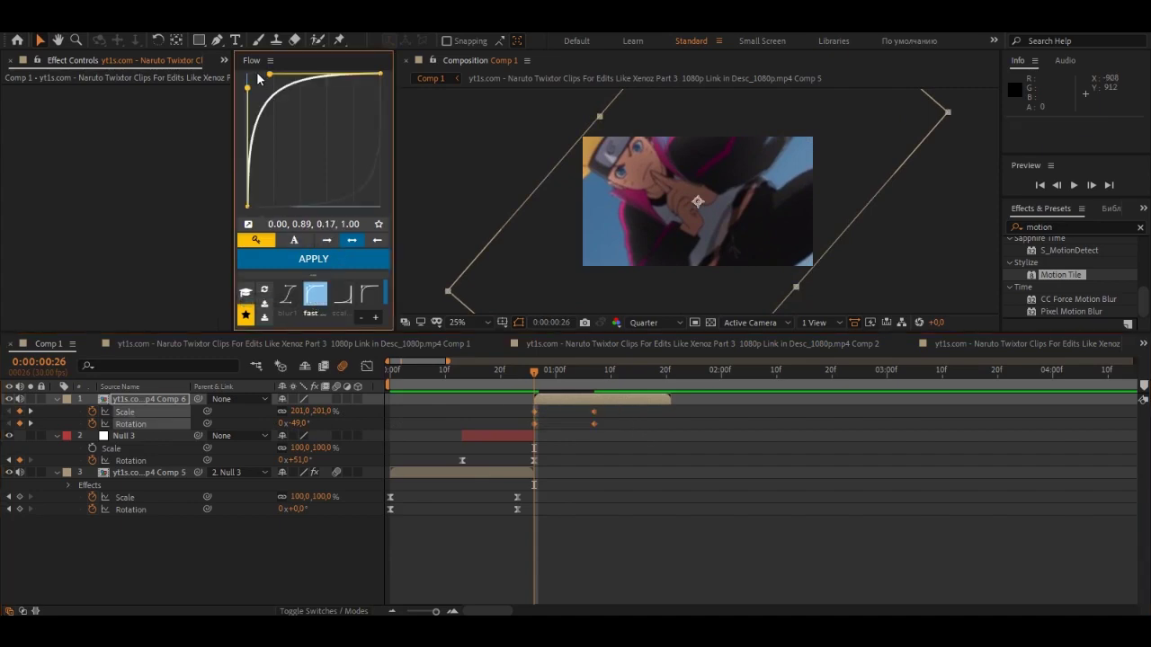
pyautogui.moveTo(269, 79); pyautogui.dragTo(255, 80)
pyautogui.click(322, 259)
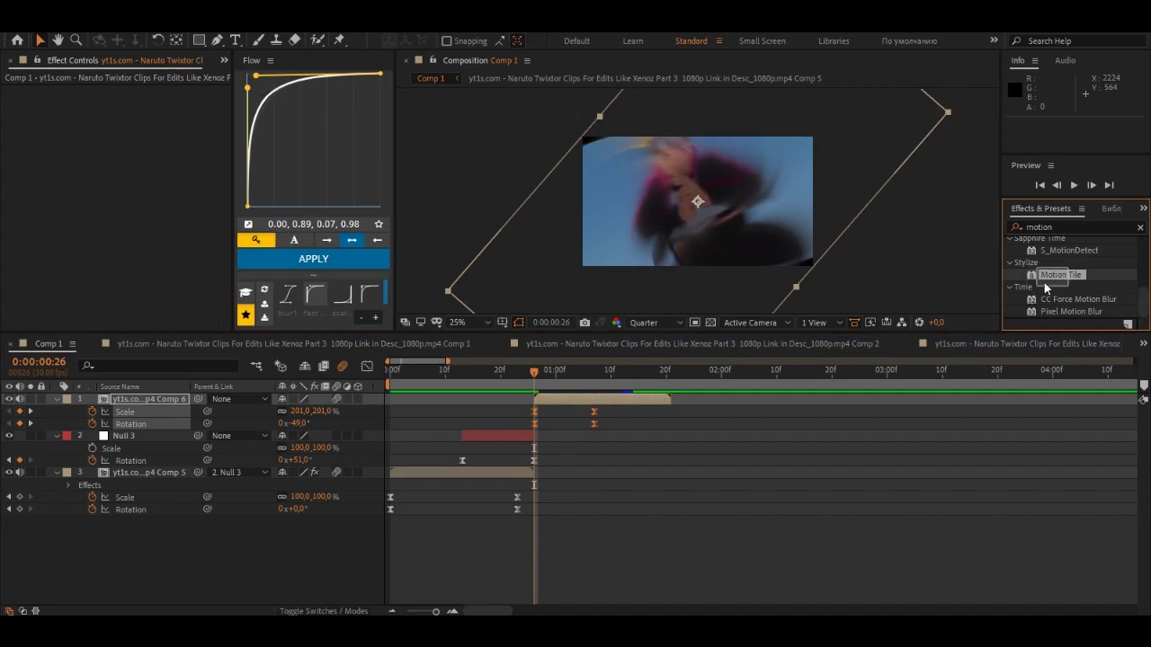
pyautogui.moveTo(608, 393); pyautogui.dragTo(608, 395)
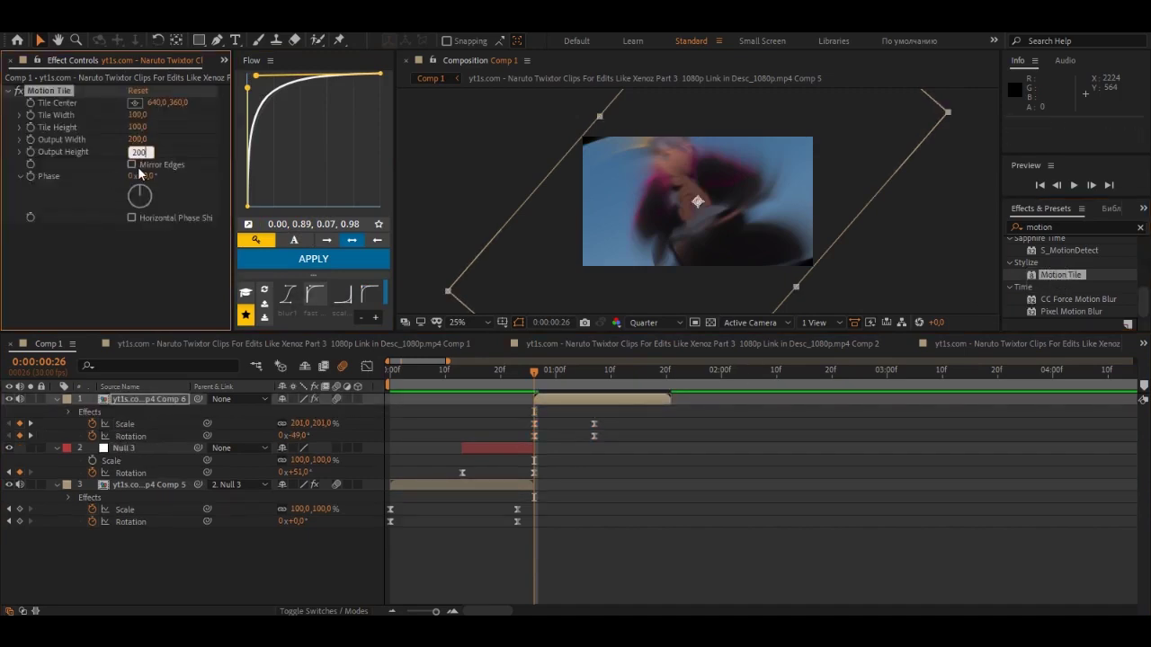
# Preview the transition, checking the frame where the second clip begins
pyautogui.press('space')
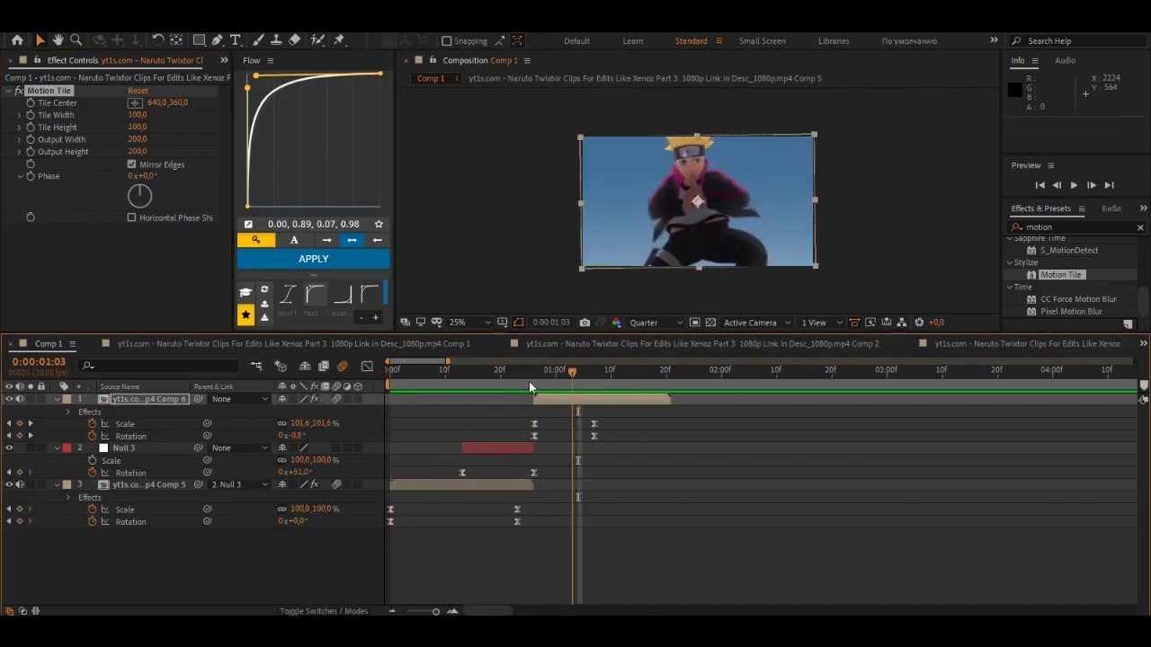
pyautogui.moveTo(529, 382)
pyautogui.mouseDown()
pyautogui.moveTo(533, 395)
pyautogui.moveTo(476, 400)
pyautogui.mouseUp()
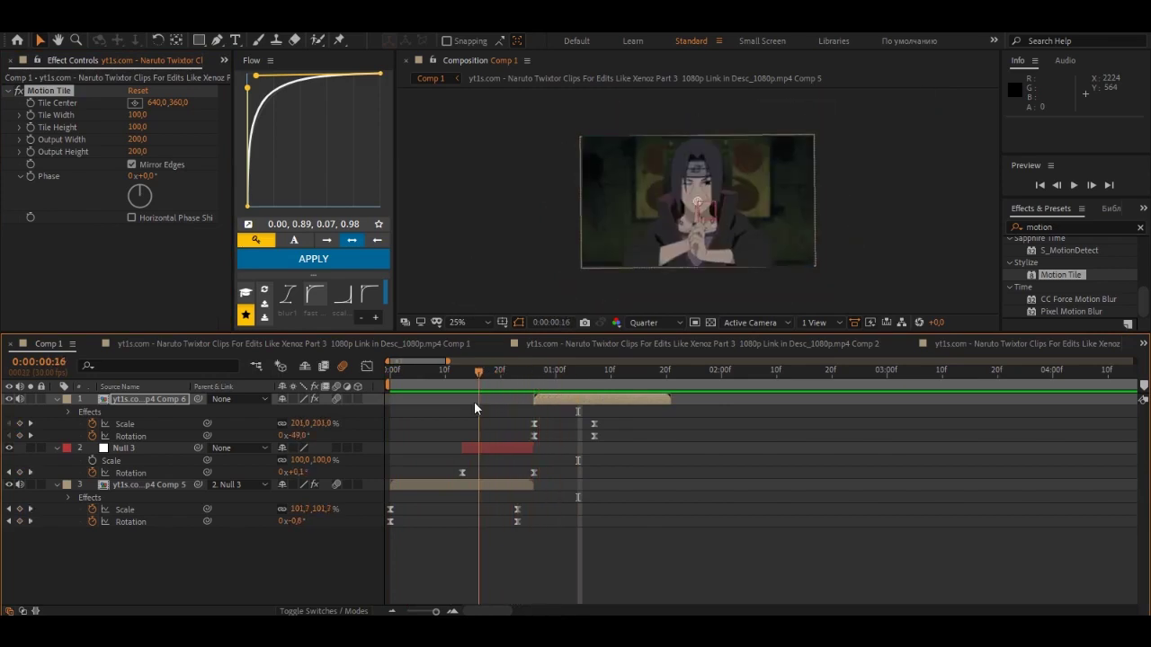
pyautogui.press('space')
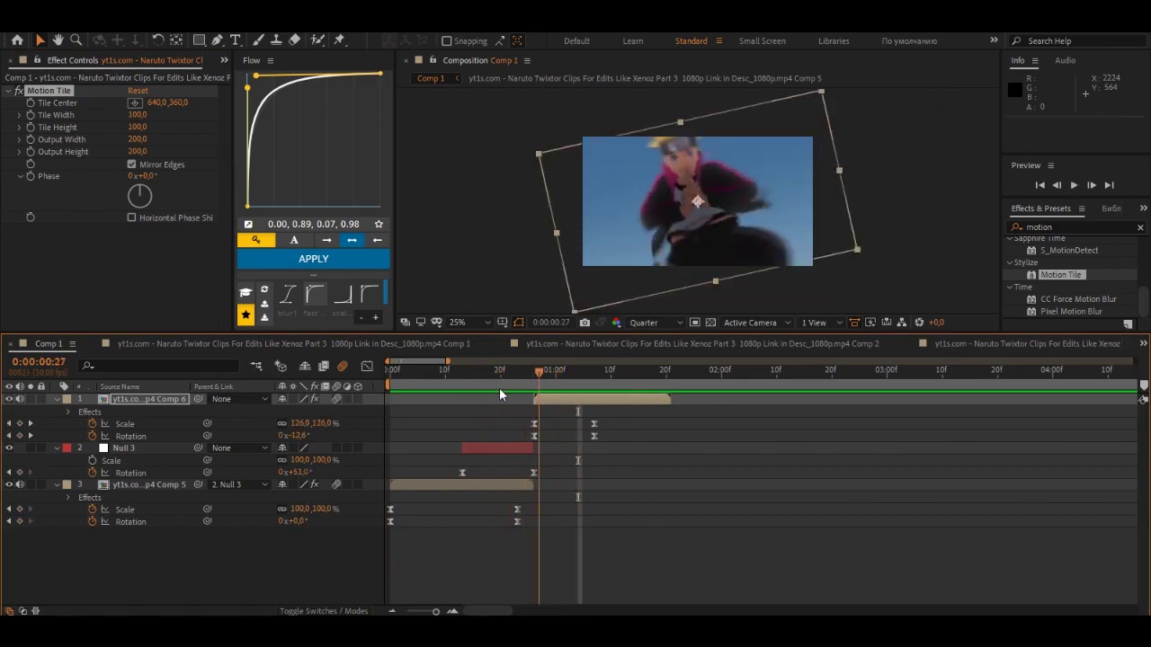
pyautogui.press('space')
pyautogui.moveTo(468, 387); pyautogui.dragTo(484, 395)
# Add and then delete an unwanted null object and shape layer
pyautogui.click(505, 448)
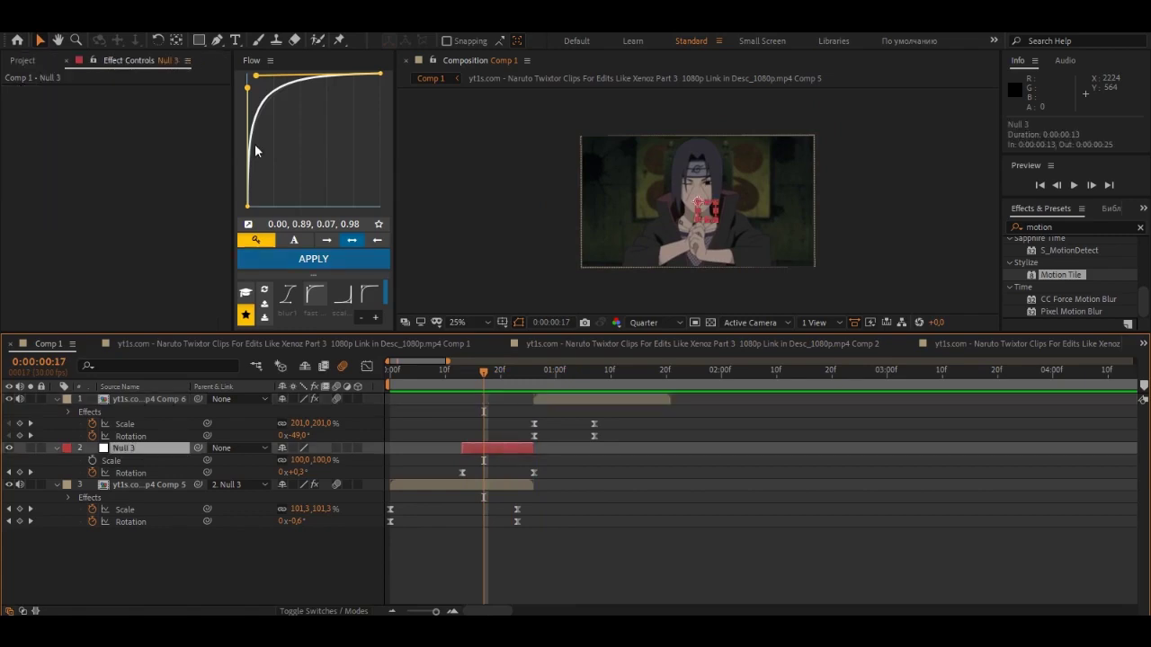
pyautogui.click(132, 30)
pyautogui.moveTo(141, 38)
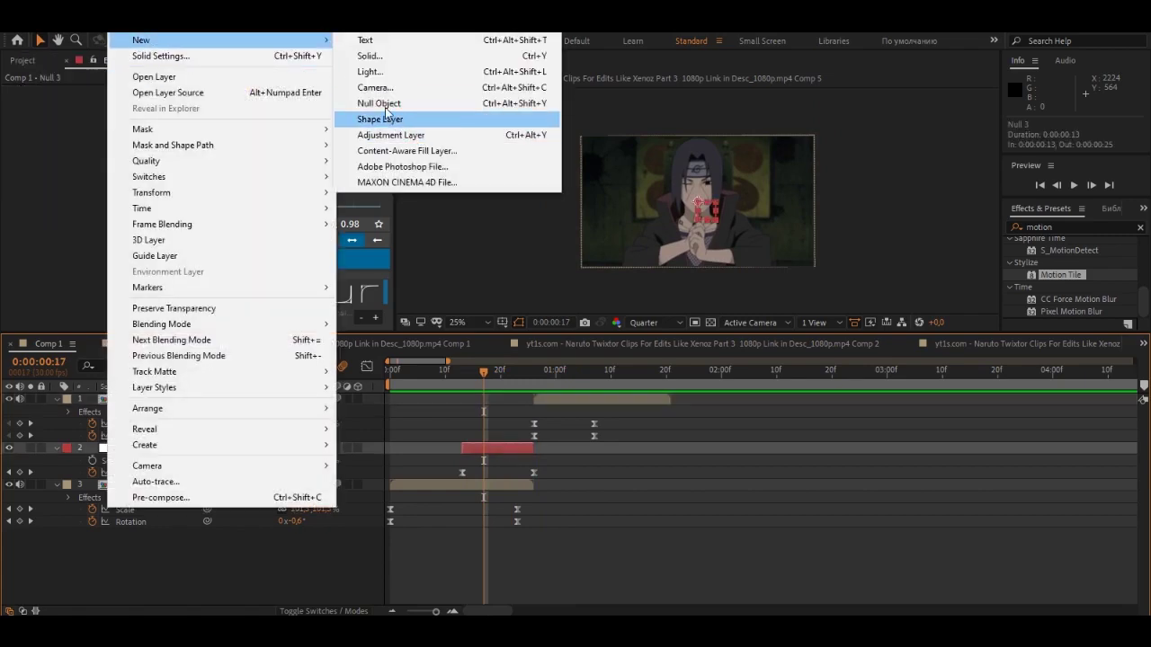
pyautogui.click(398, 115)
pyautogui.press('Delete')
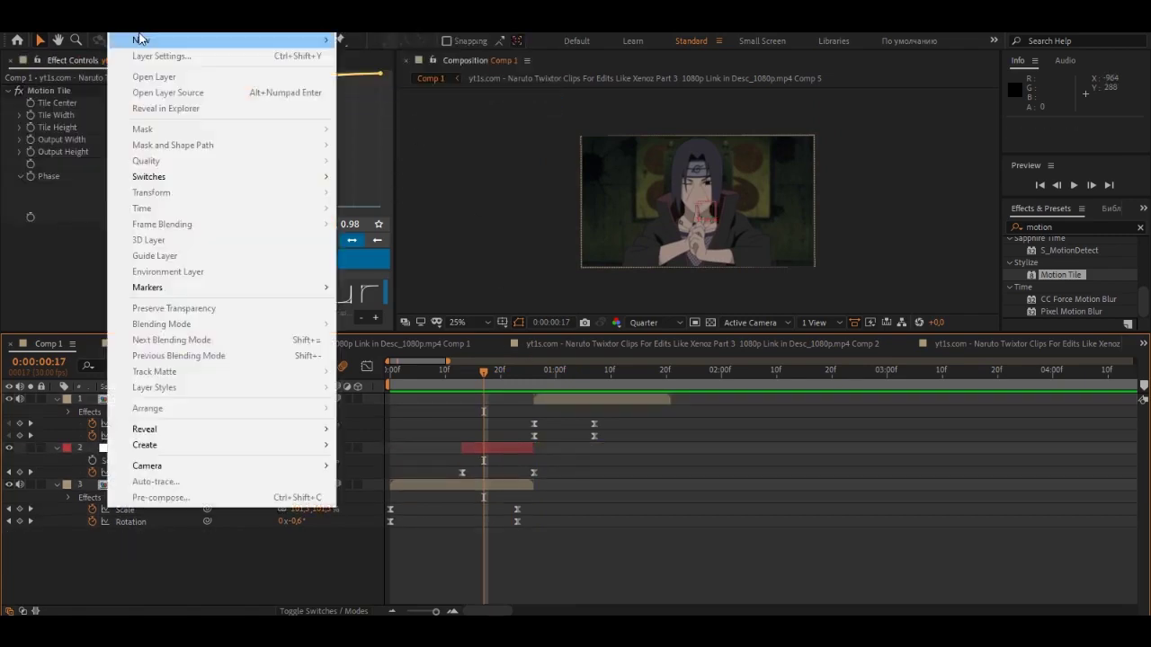
pyautogui.click(134, 18)
pyautogui.moveTo(141, 38)
pyautogui.click(387, 119)
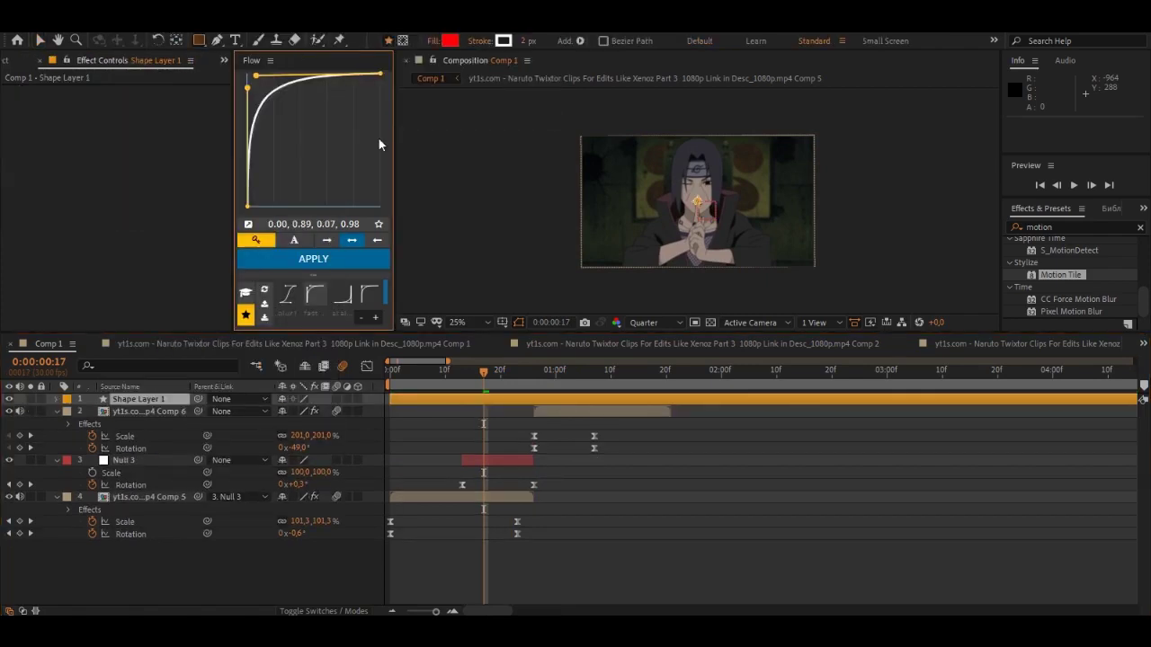
pyautogui.press('Delete')
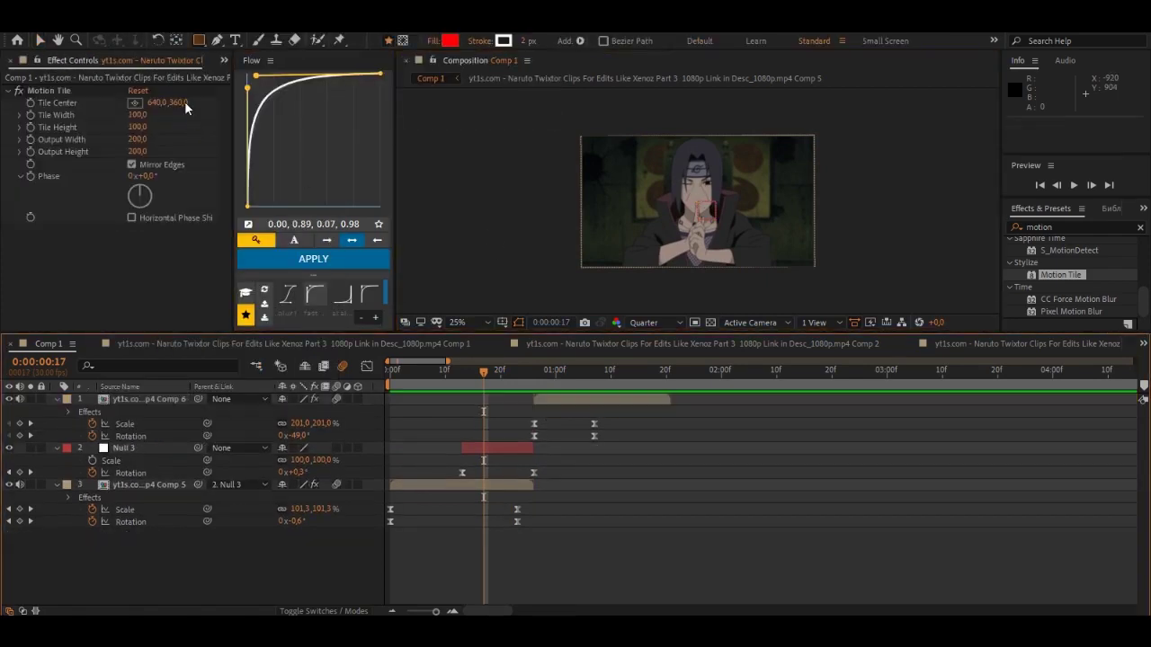
# Create an adjustment layer above Comp 5, trimming its in-point and its out-point at frame 26
pyautogui.click(135, 18)
pyautogui.moveTo(141, 39)
pyautogui.click(400, 135)
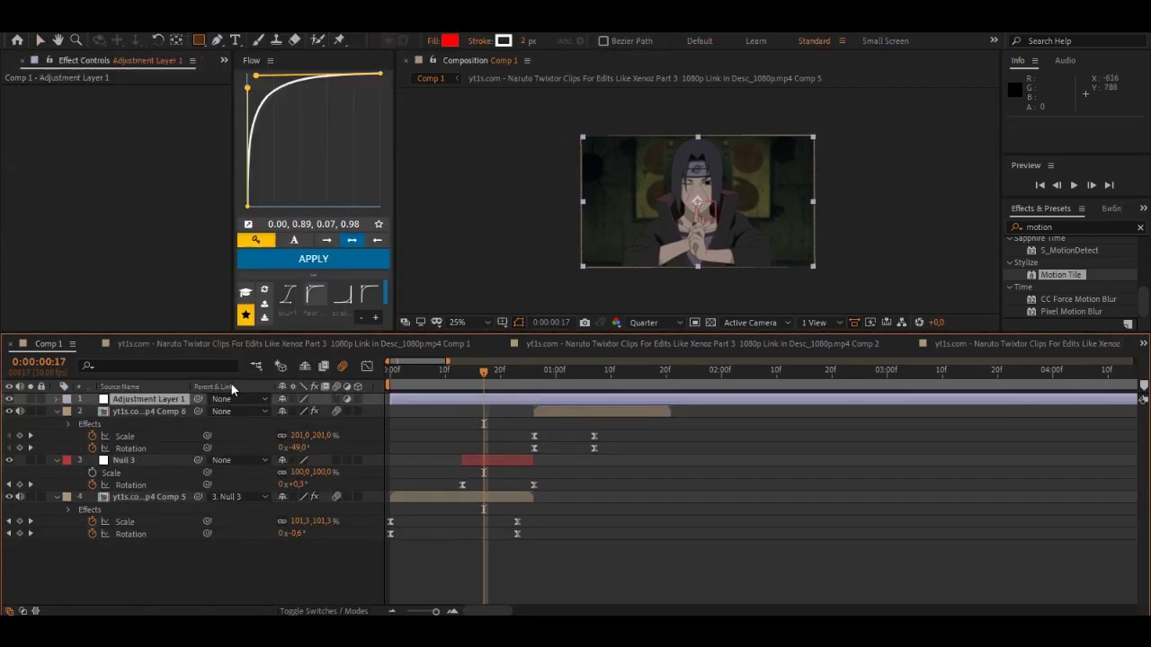
pyautogui.moveTo(144, 399); pyautogui.dragTo(144, 491)
pyautogui.click(452, 490)
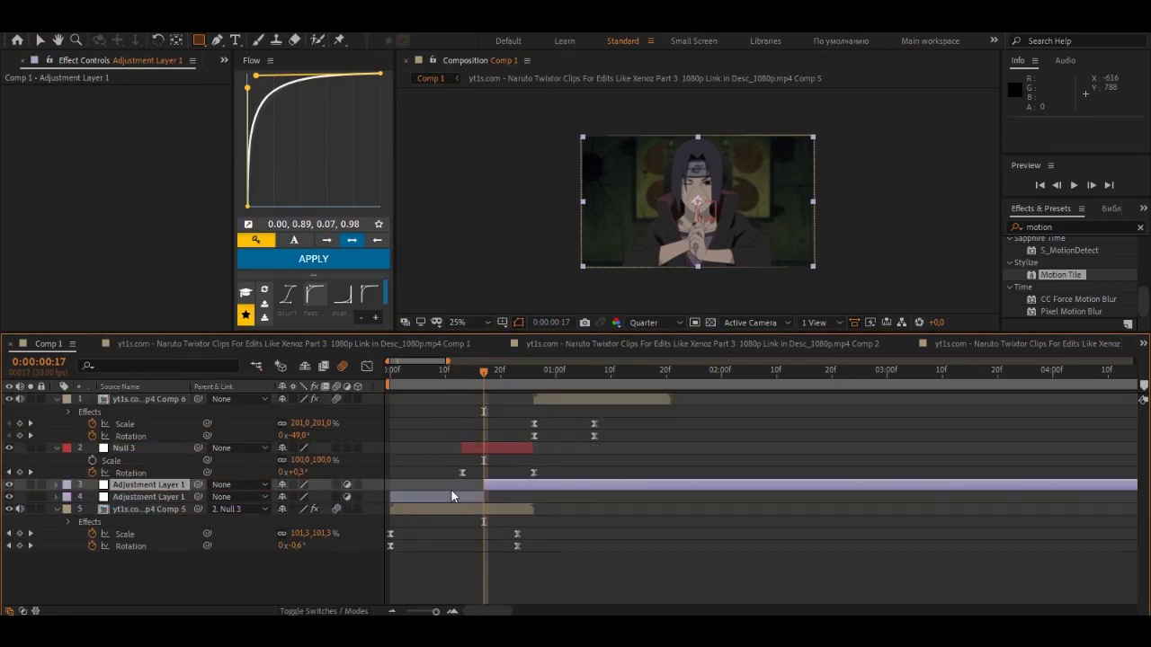
pyautogui.hotkey('alt', '[')
pyautogui.moveTo(507, 382)
pyautogui.mouseDown()
pyautogui.moveTo(535, 392)
pyautogui.moveTo(512, 370)
pyautogui.mouseUp()
pyautogui.click(541, 483)
pyautogui.hotkey('alt', ']')
pyautogui.click(490, 382)
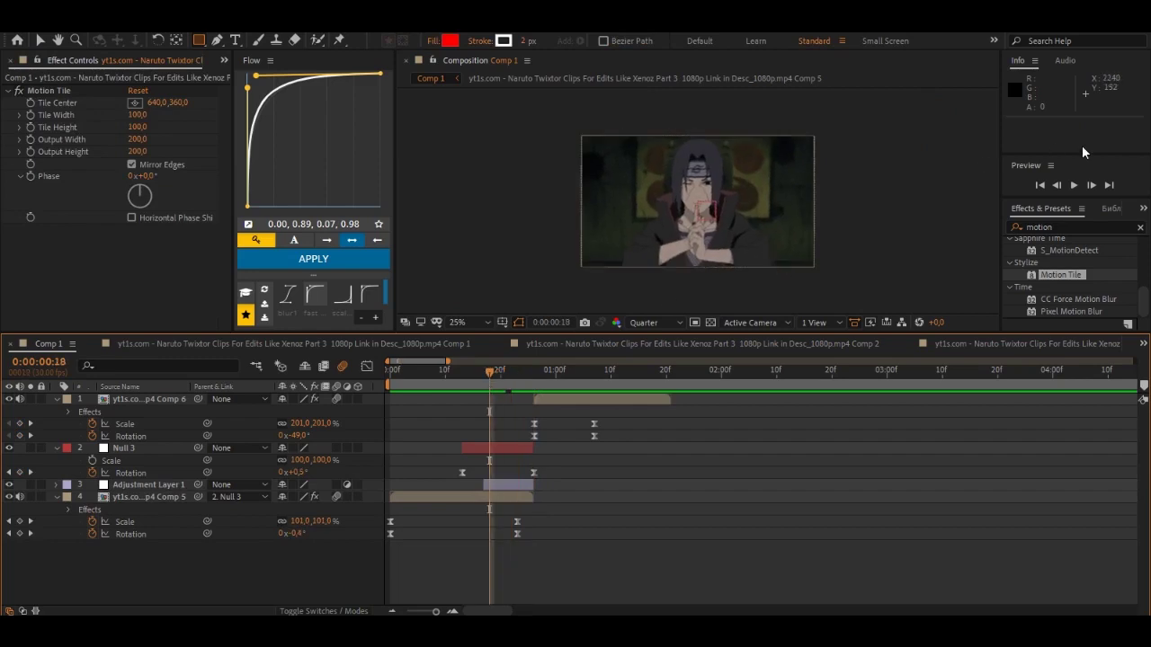
pyautogui.click(1070, 227)
pyautogui.write('wa')
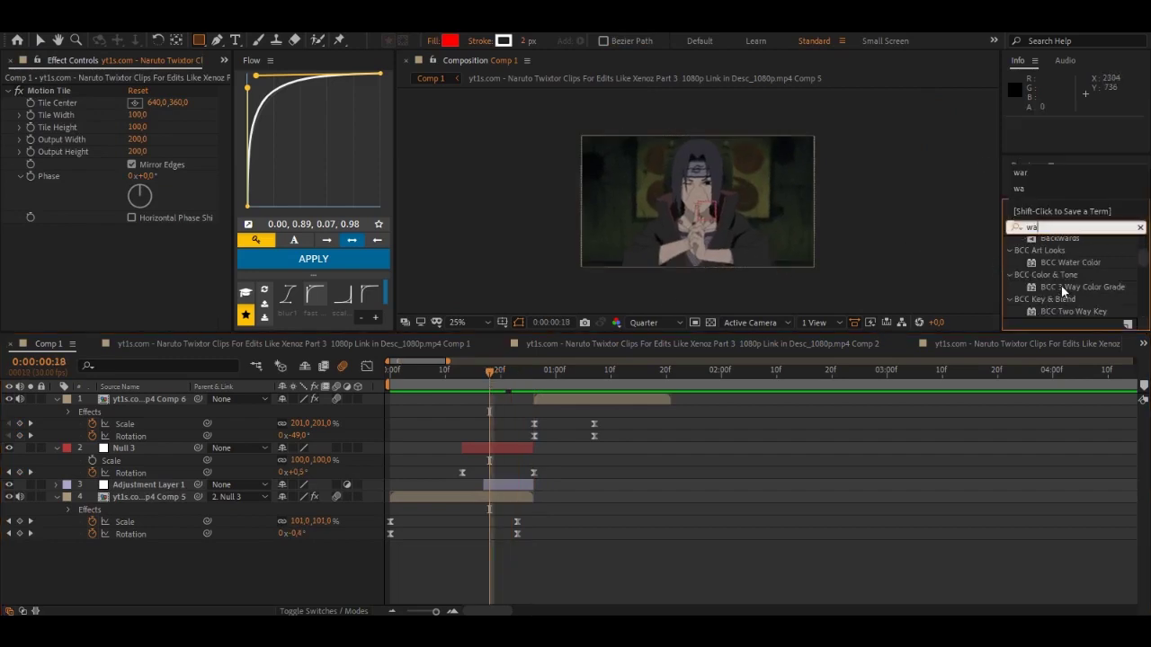
pyautogui.write('rp')
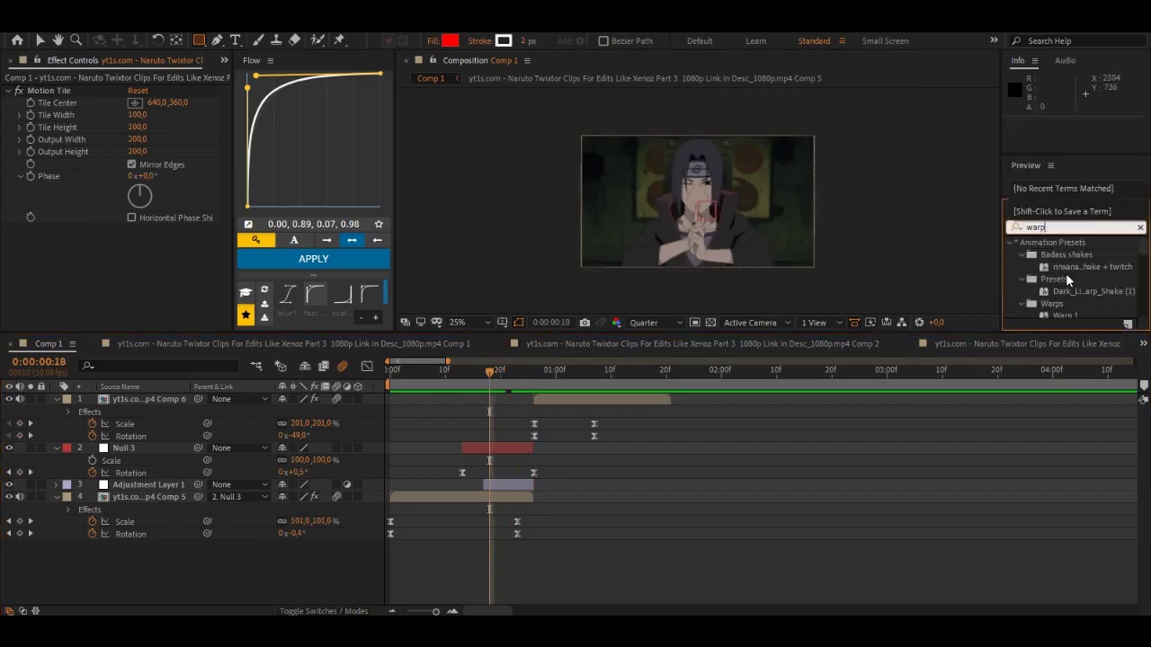
pyautogui.scroll(-1, 1070, 288)
pyautogui.moveTo(1066, 283); pyautogui.dragTo(505, 483)
pyautogui.press('u')
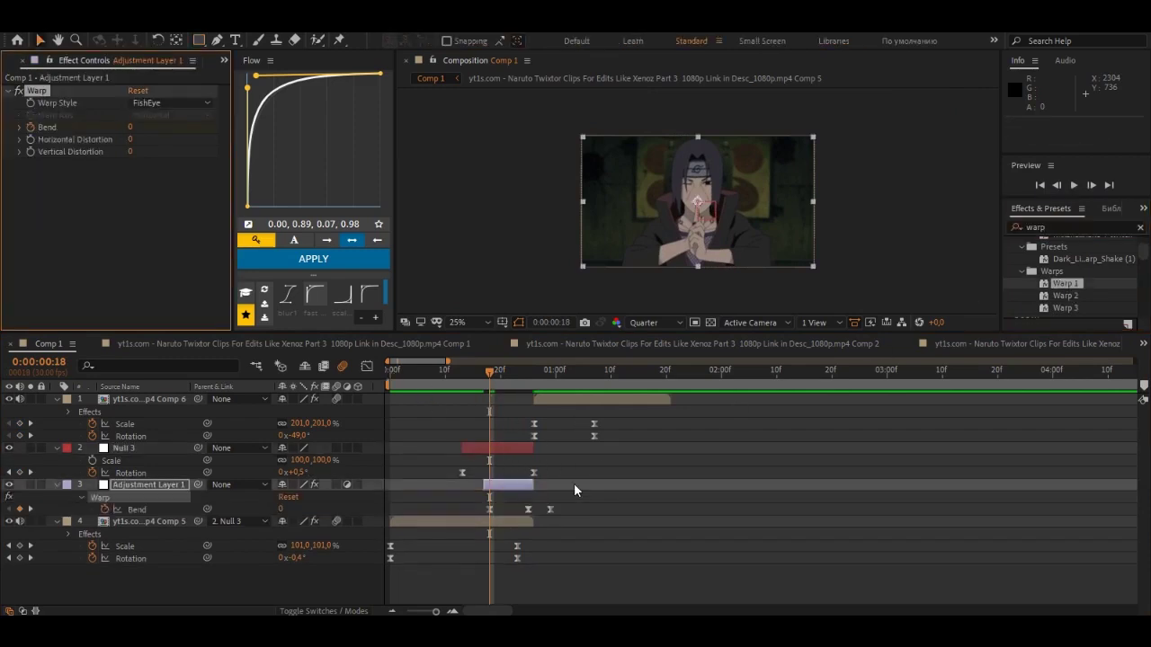
pyautogui.click(550, 510)
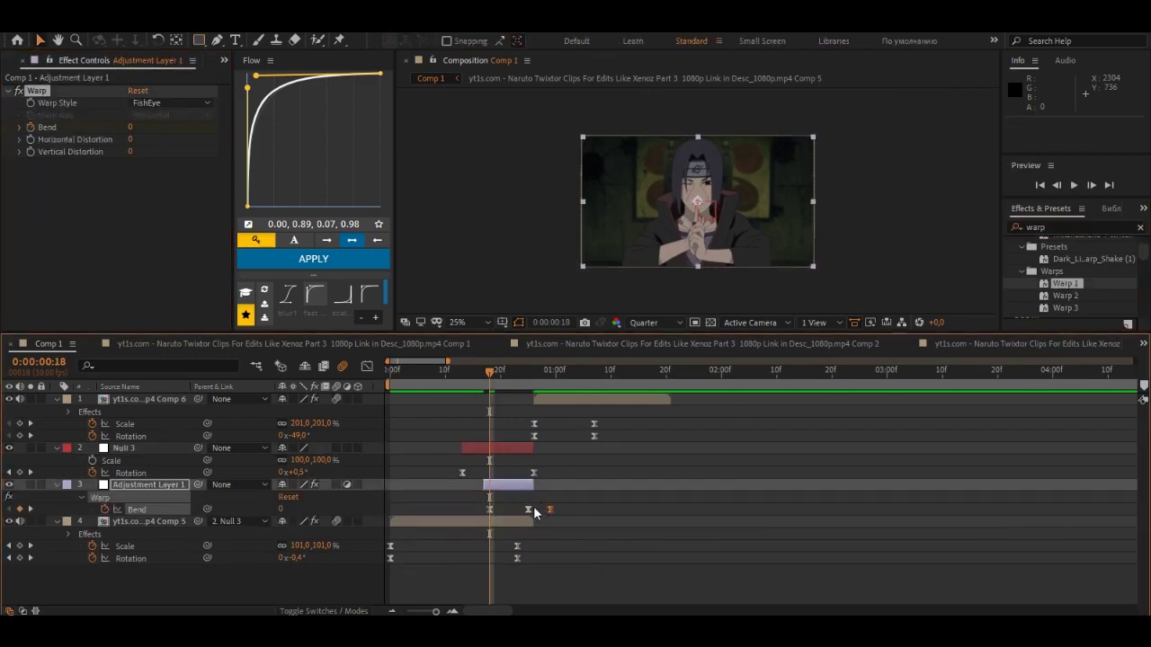
pyautogui.moveTo(534, 506); pyautogui.dragTo(494, 508)
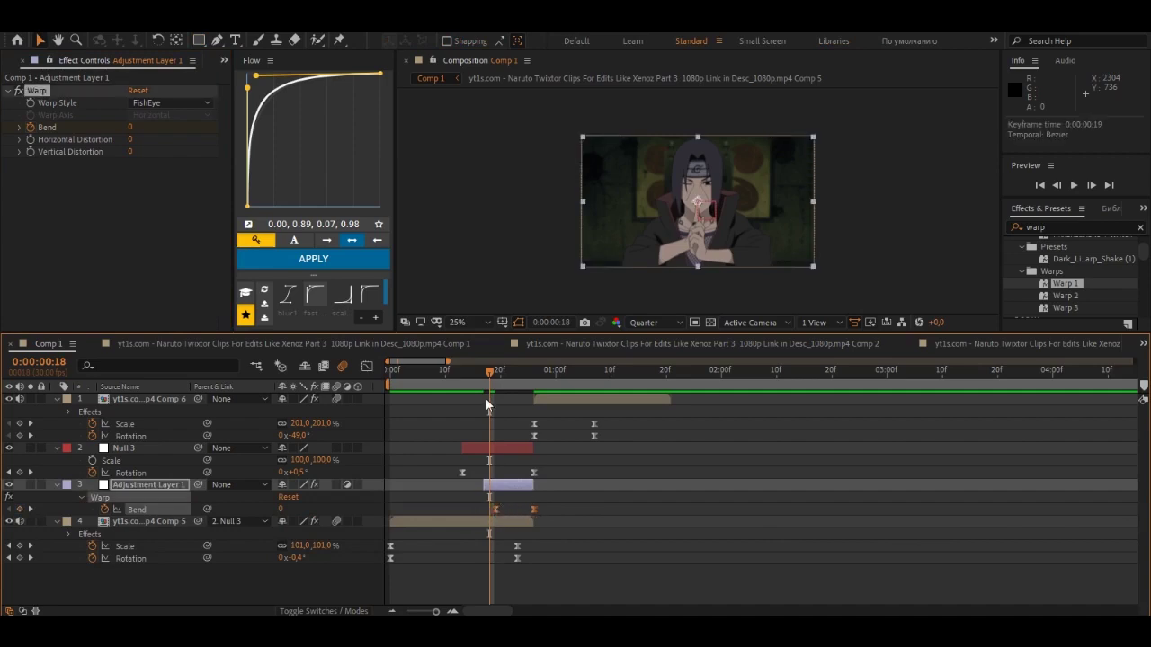
pyautogui.moveTo(496, 383); pyautogui.dragTo(279, 411)
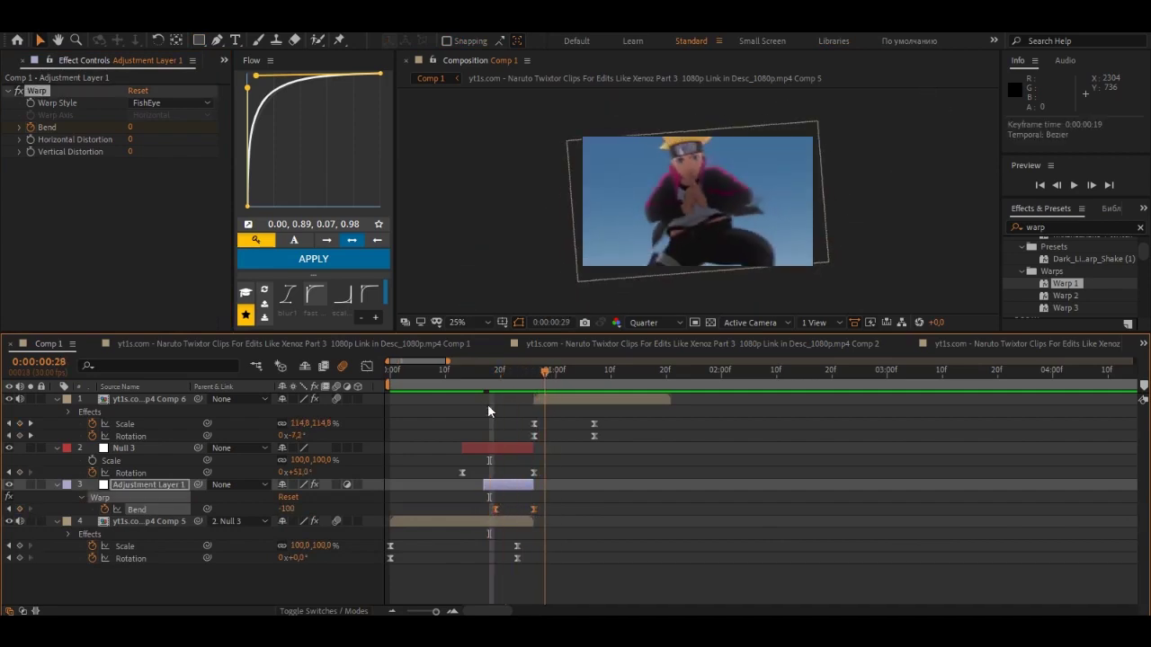
pyautogui.press('space')
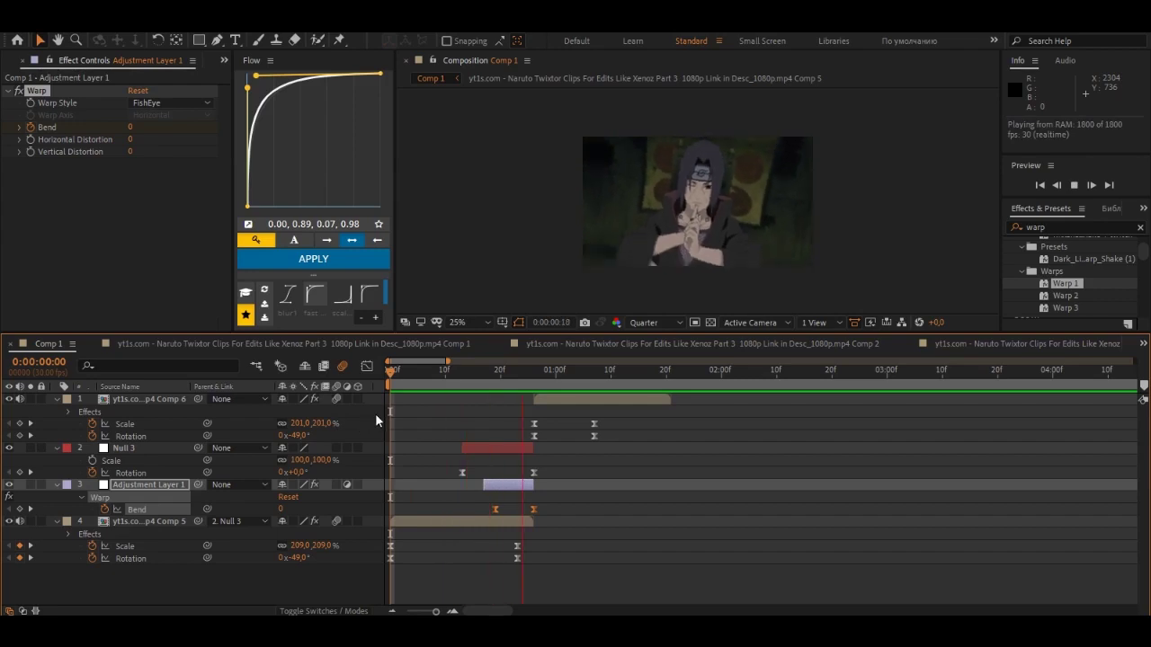
pyautogui.moveTo(499, 373); pyautogui.dragTo(457, 400)
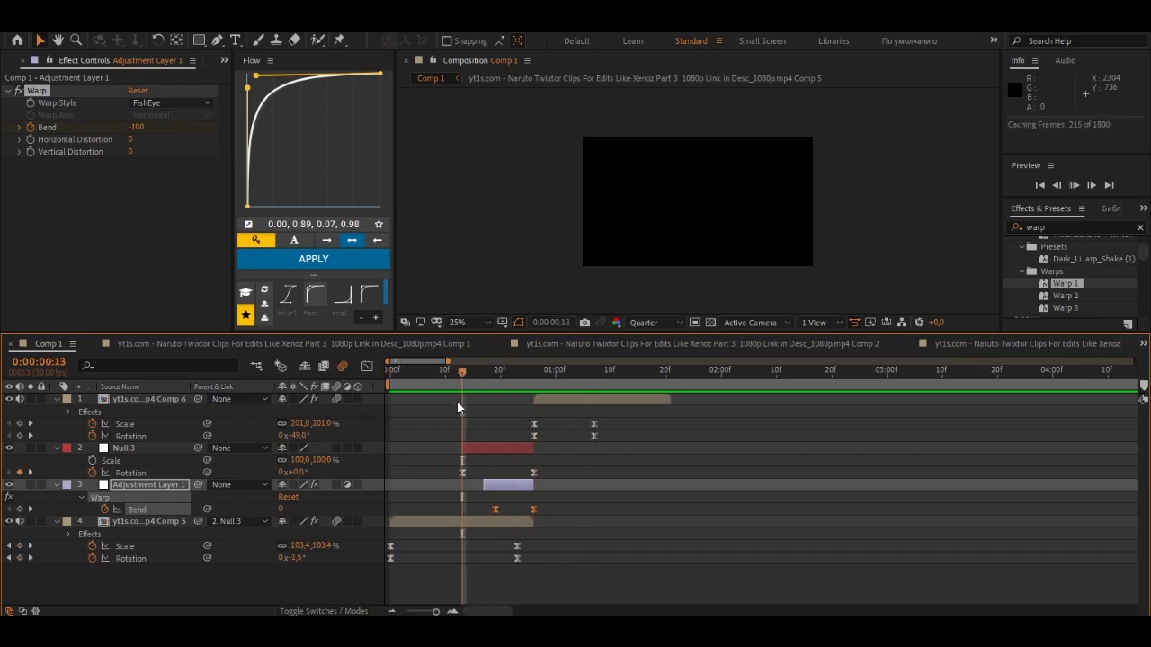
pyautogui.moveTo(589, 381); pyautogui.dragTo(442, 408)
# Add a new null object, Null 5, trimmed to start at frame 10 and end near frame 19
pyautogui.click(452, 520)
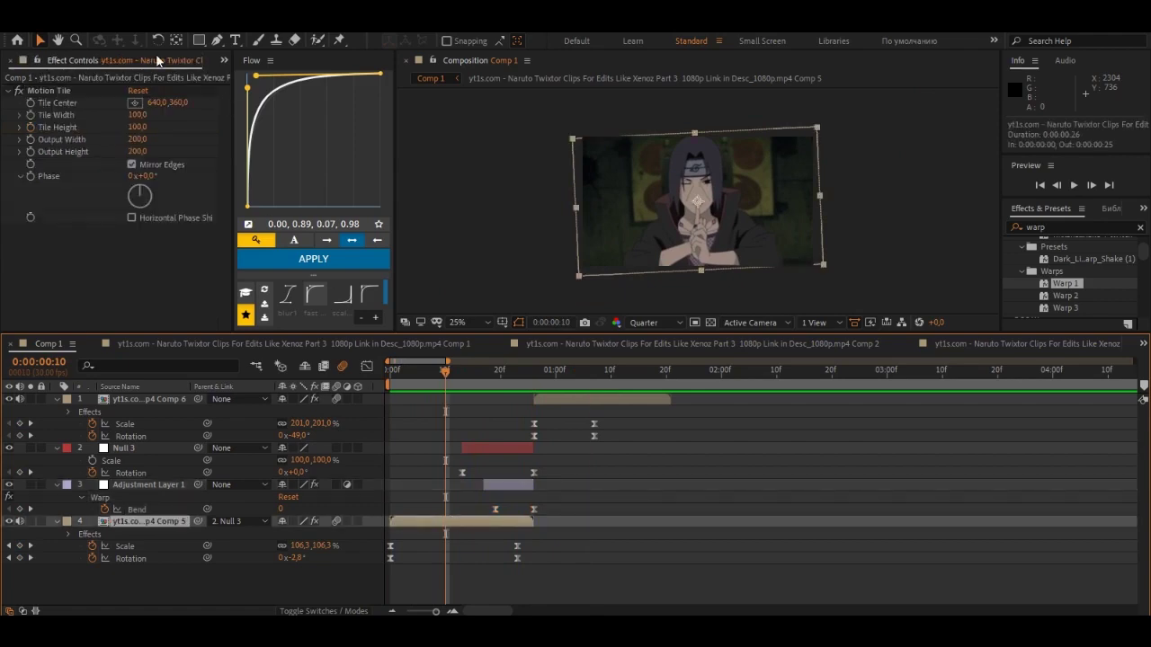
pyautogui.click(122, 27)
pyautogui.moveTo(141, 39)
pyautogui.click(411, 98)
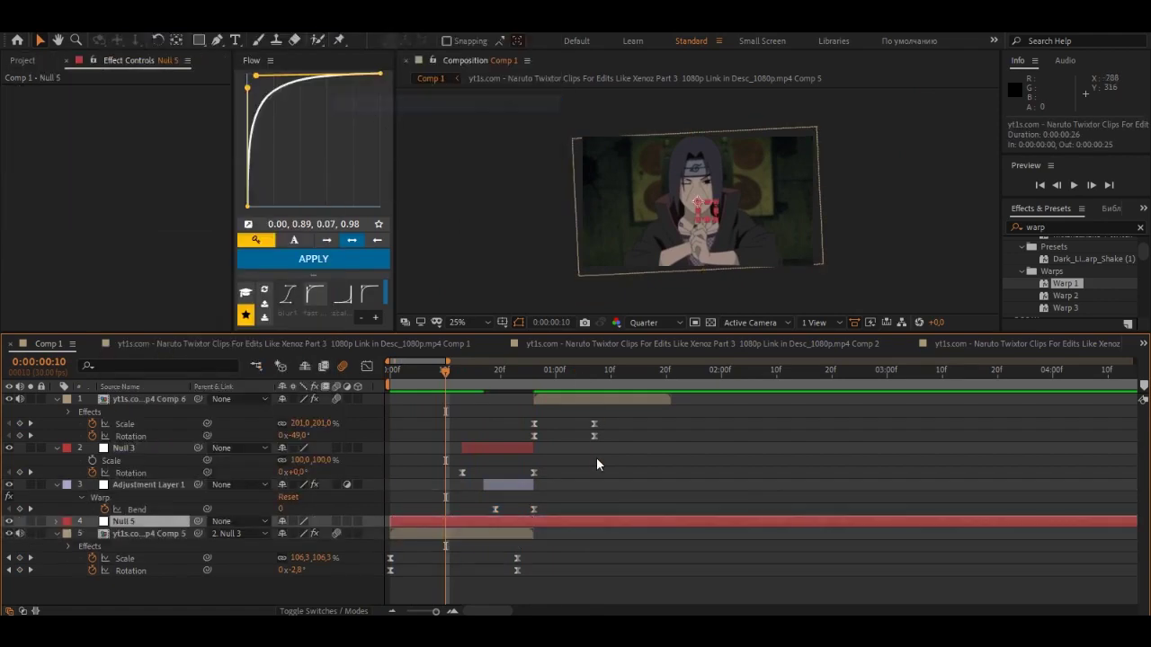
pyautogui.hotkey('alt', '[')
pyautogui.click(426, 531)
pyautogui.moveTo(443, 408); pyautogui.dragTo(512, 405)
pyautogui.click(522, 521)
pyautogui.hotkey('alt', ']')
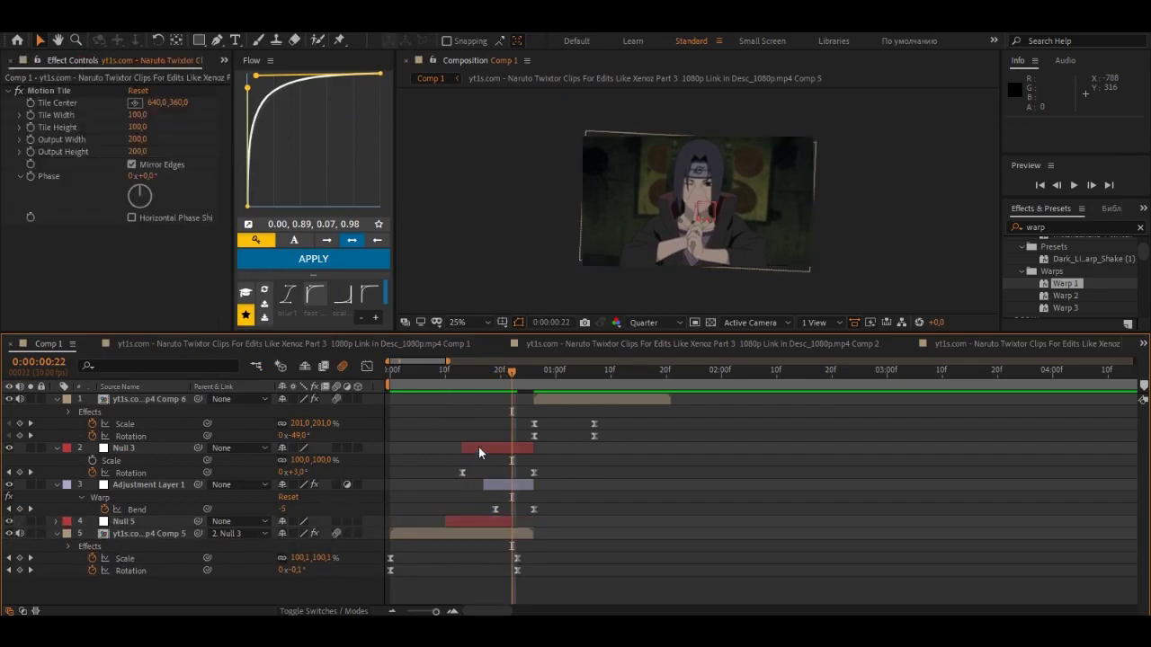
# Parent Null 5 to Null 3 and set Scale and Rotation keyframes on Null 5 at frame 9
pyautogui.click(478, 448)
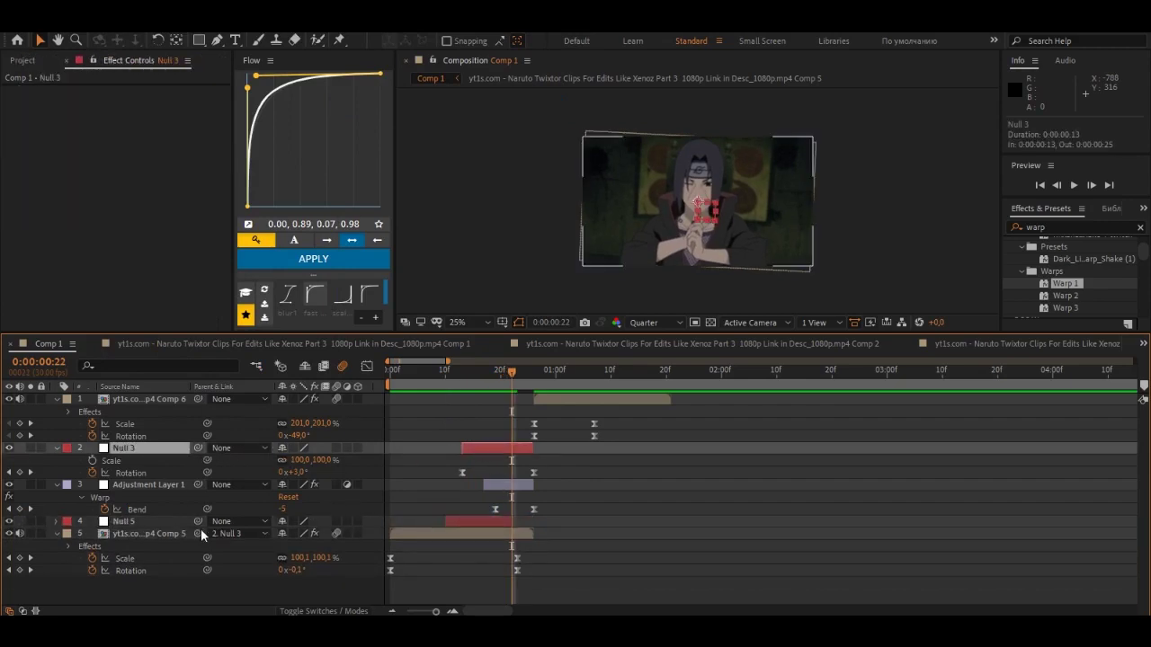
pyautogui.moveTo(199, 522); pyautogui.dragTo(135, 449)
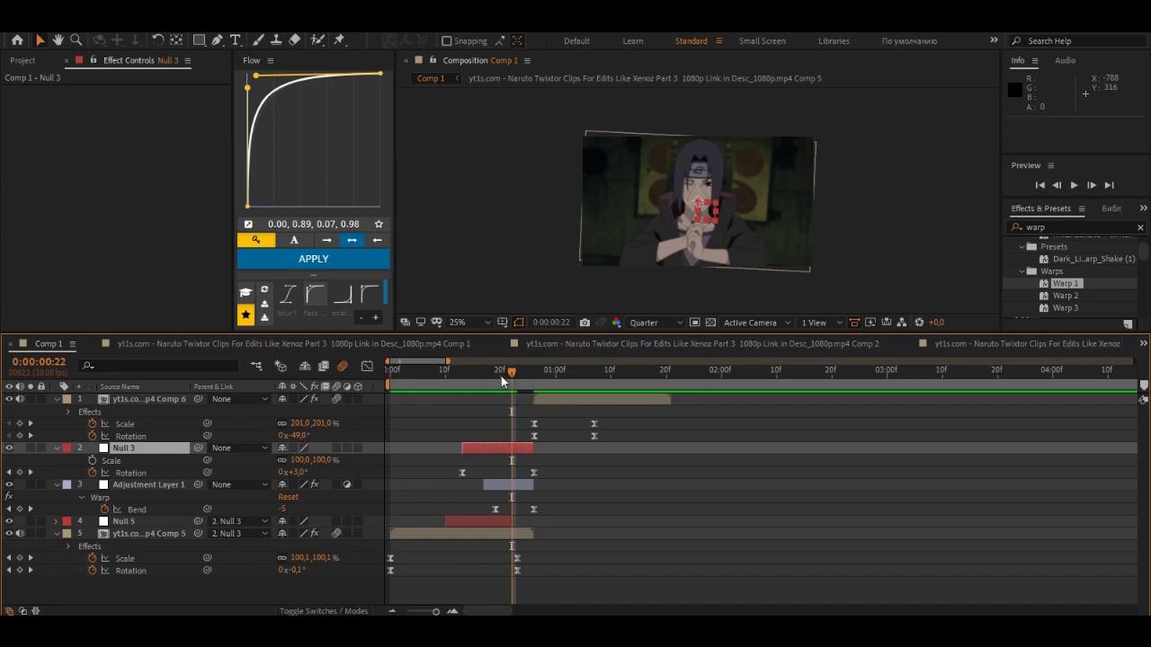
pyautogui.moveTo(500, 376); pyautogui.dragTo(451, 386)
pyautogui.click(438, 521)
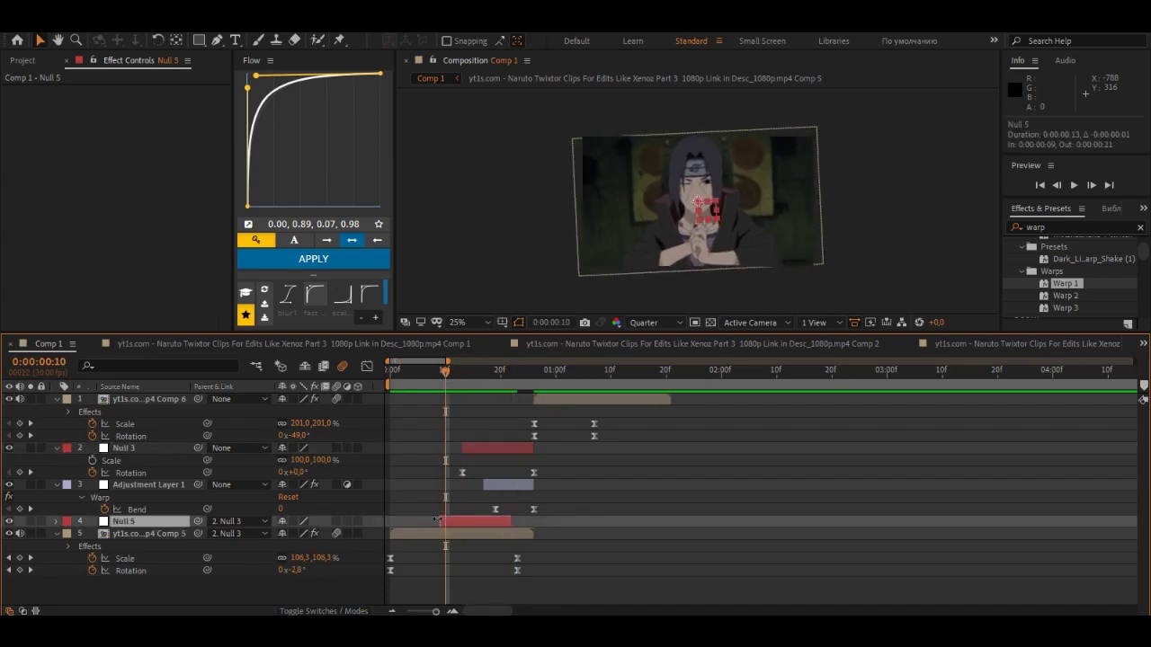
pyautogui.click(441, 375)
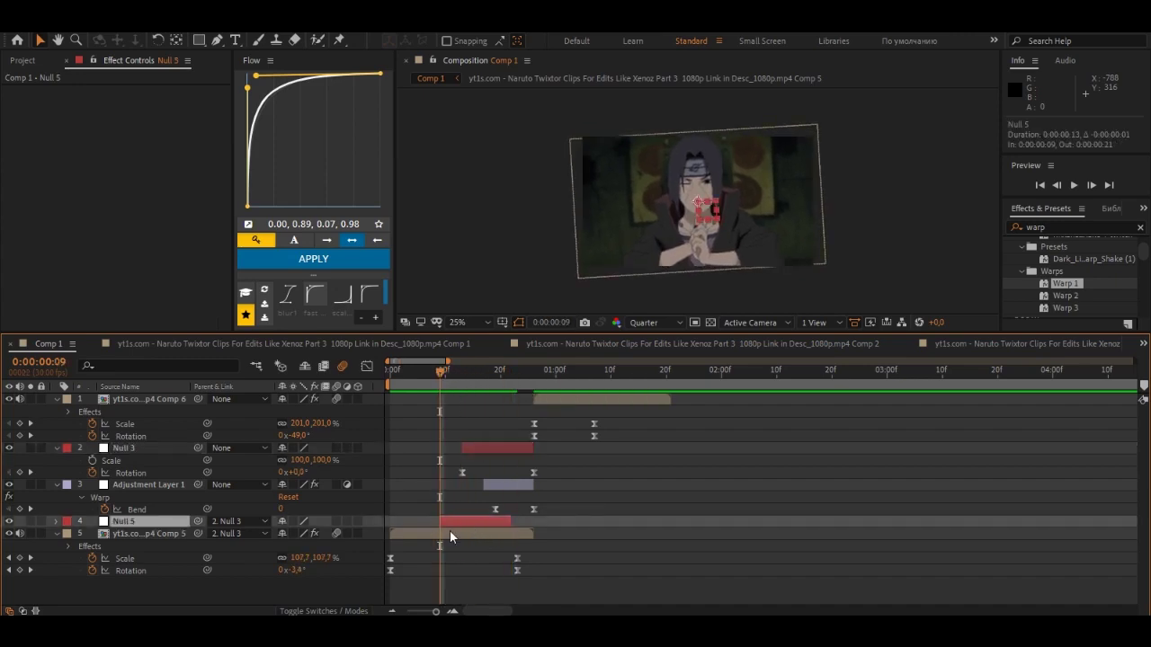
pyautogui.press('s')
pyautogui.hotkey('shift', 'r')
pyautogui.click(92, 535)
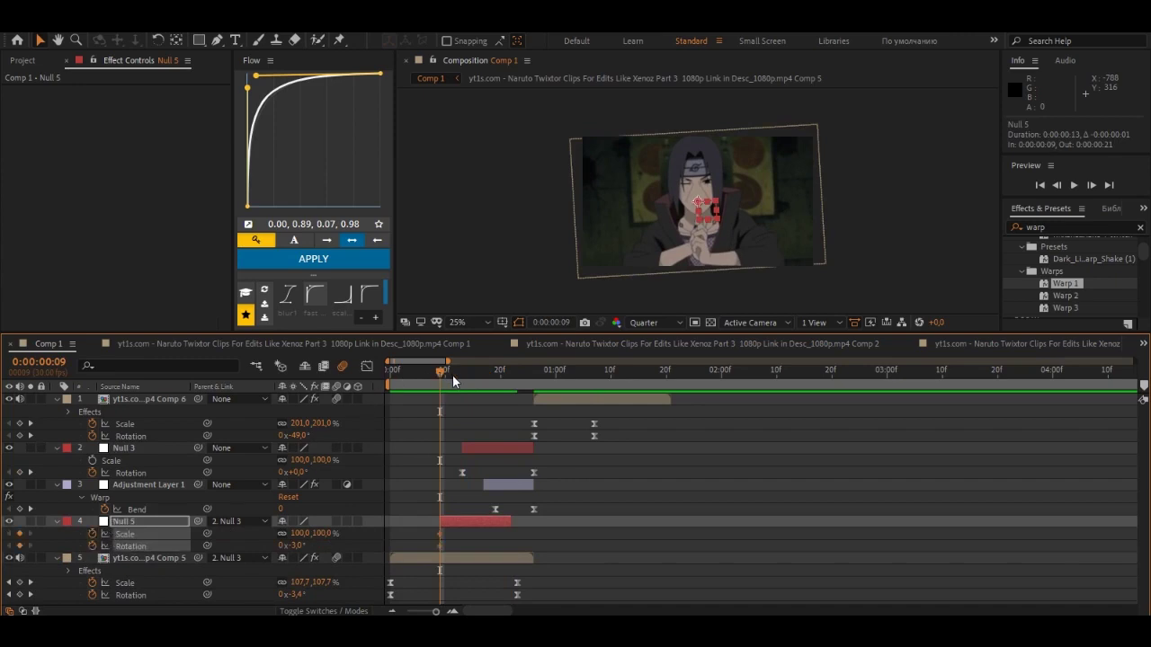
pyautogui.press('space')
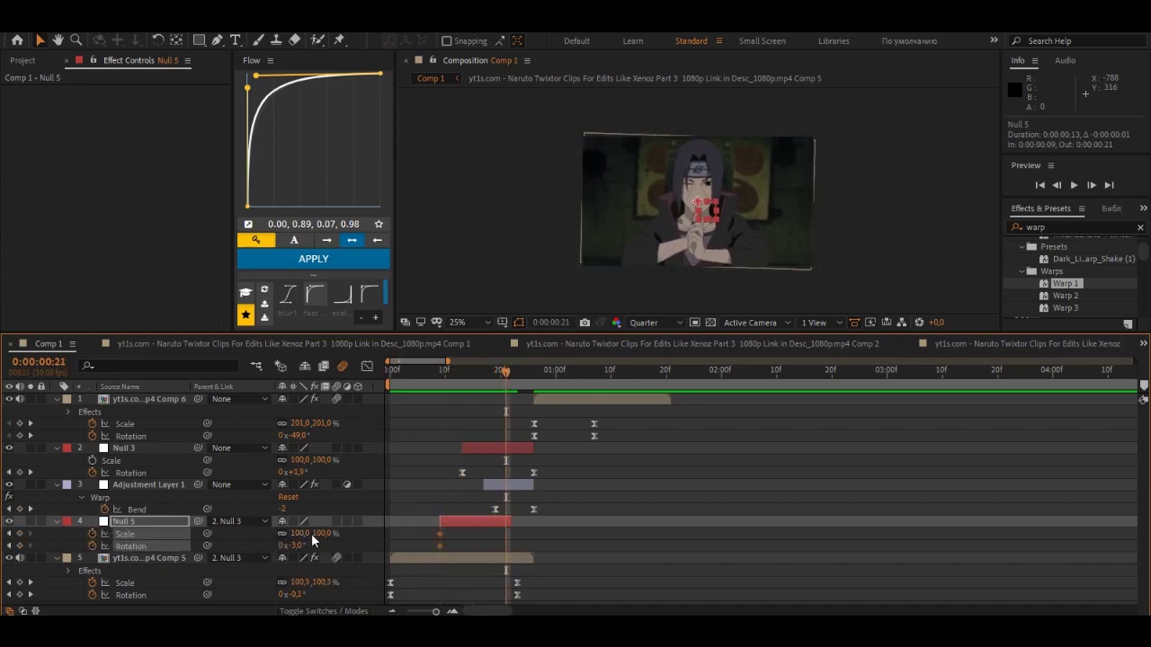
pyautogui.moveTo(312, 535); pyautogui.dragTo(327, 535)
pyautogui.hotkey('ctrl', 'z')
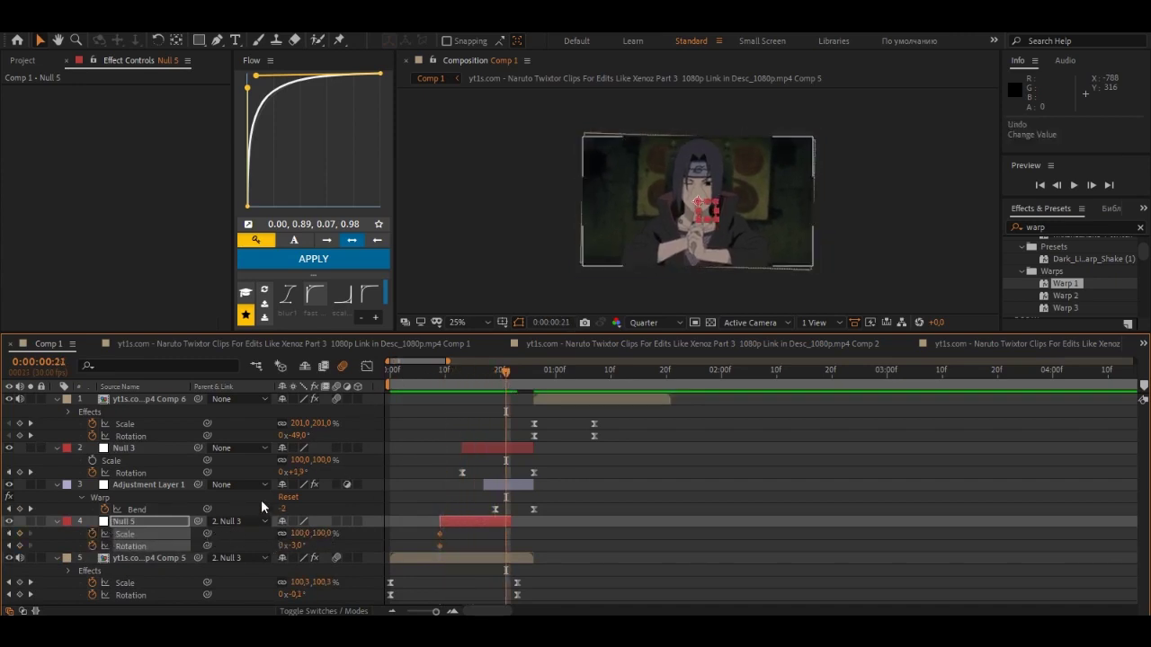
# Clear the existing parent links, then parent the Comp 5 clip to Null 5
pyautogui.click(247, 521)
pyautogui.click(225, 423)
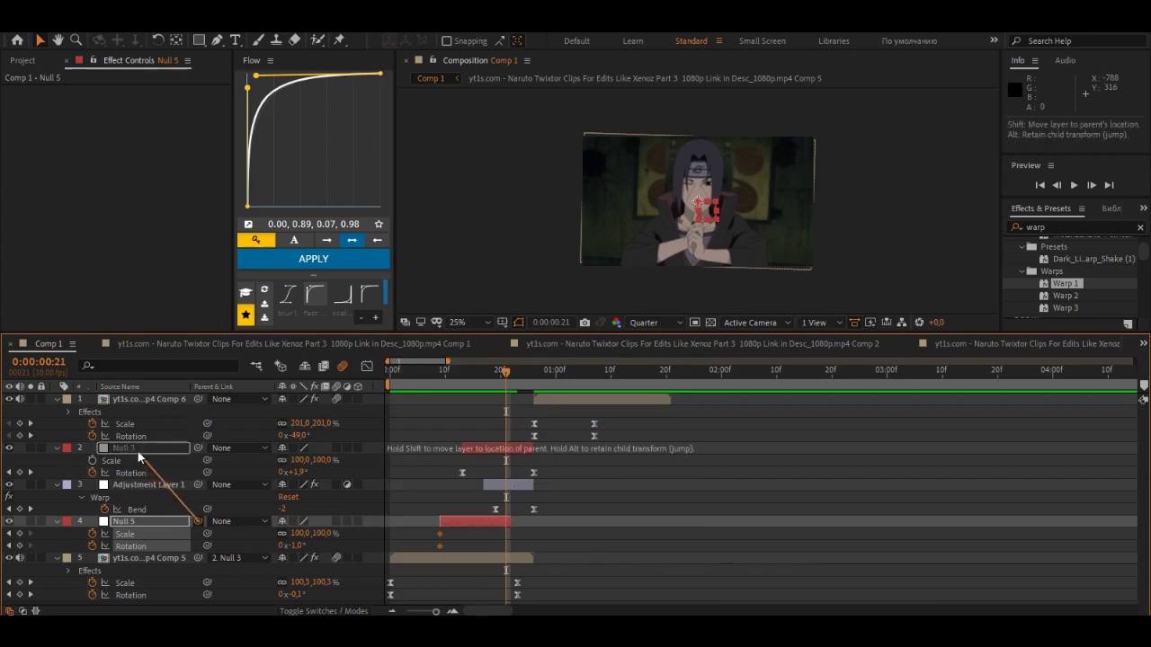
pyautogui.moveTo(162, 498); pyautogui.dragTo(124, 448)
pyautogui.hotkey('ctrl', 'z')
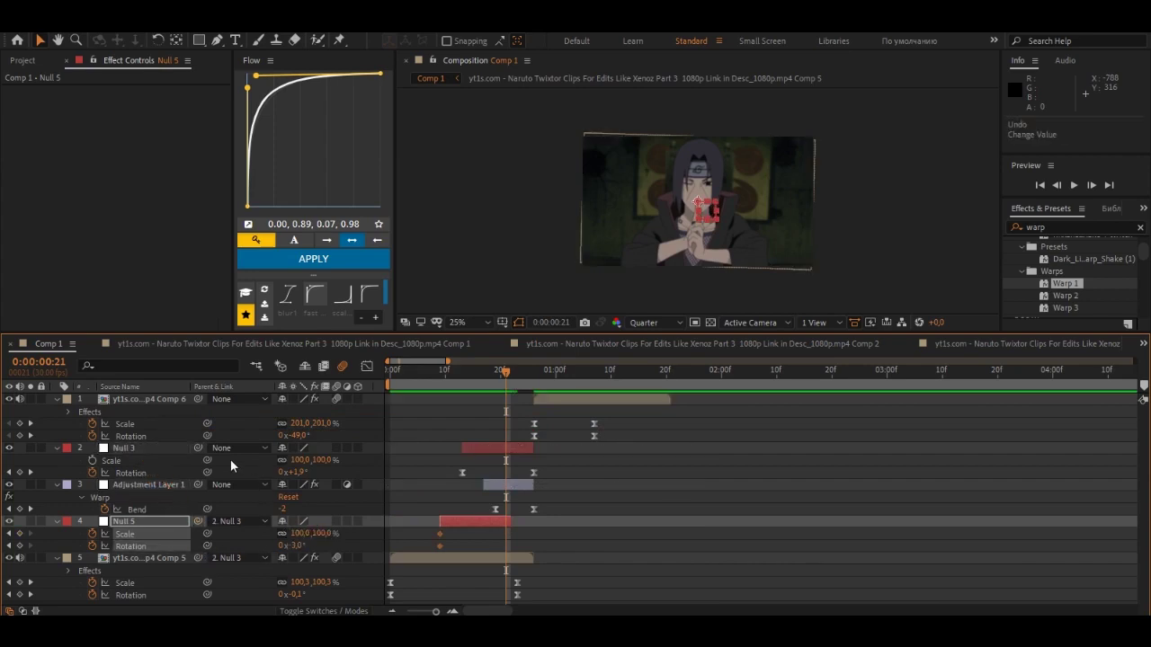
pyautogui.click(220, 521)
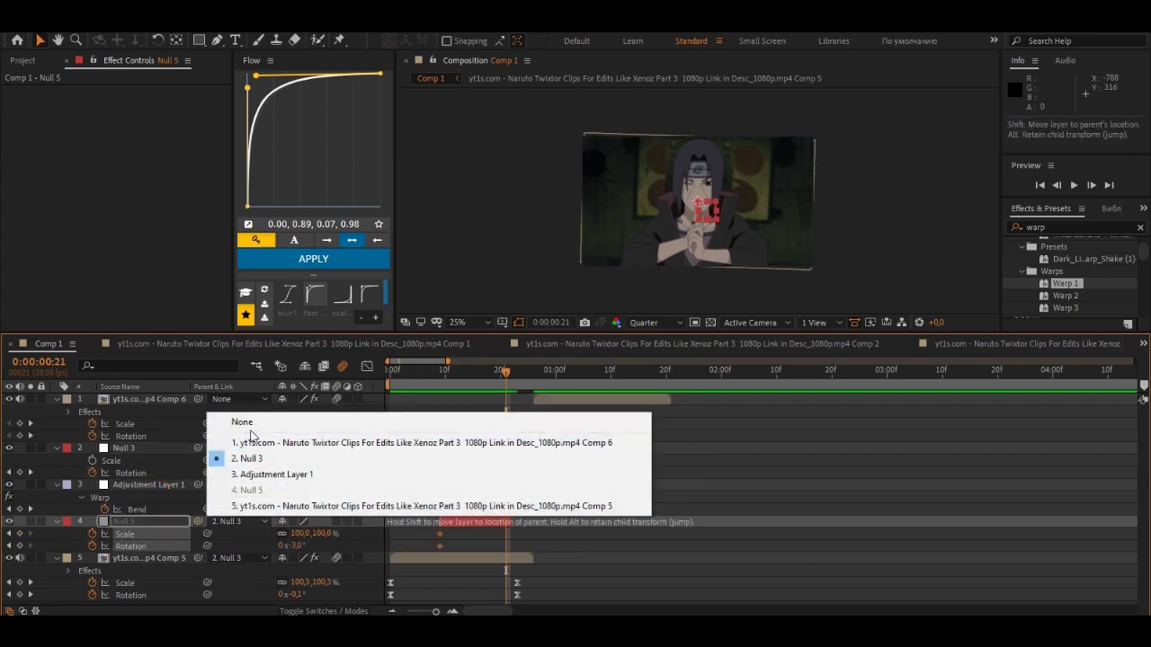
pyautogui.click(230, 419)
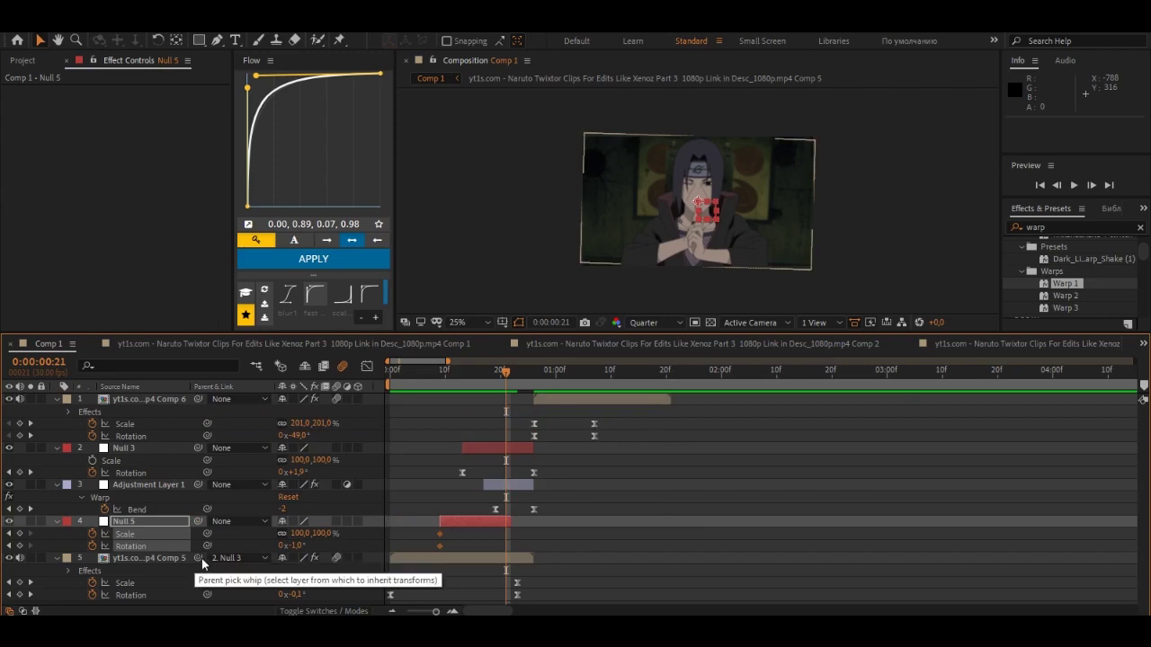
pyautogui.click(221, 557)
pyautogui.click(238, 458)
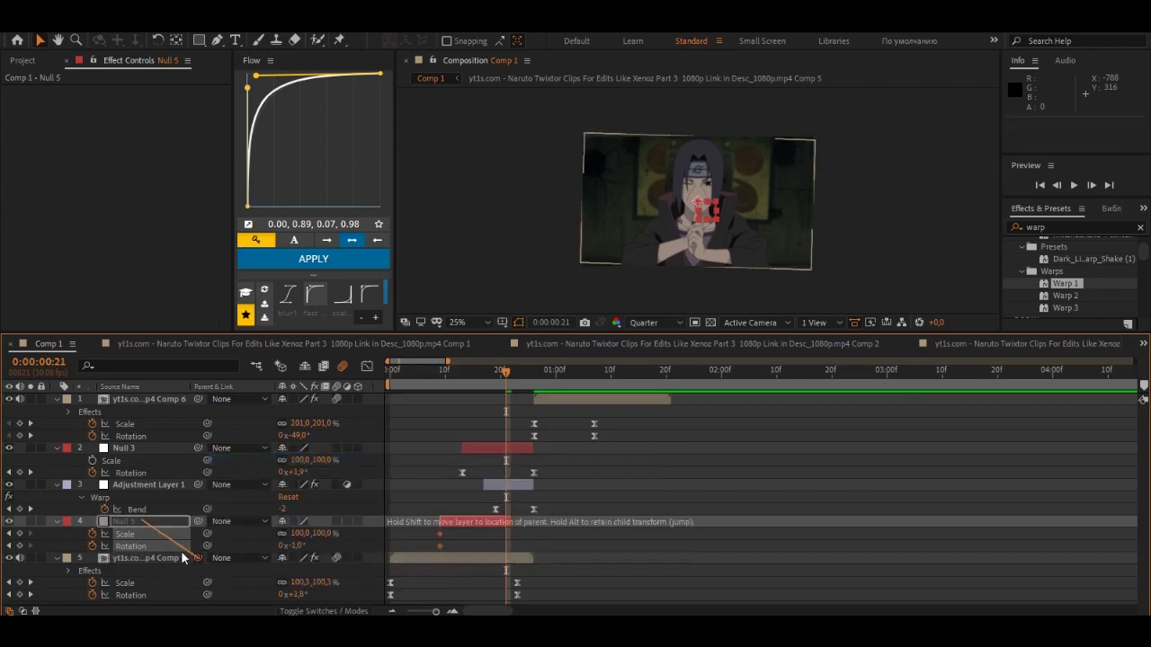
pyautogui.moveTo(154, 533)
pyautogui.mouseDown()
pyautogui.moveTo(193, 540)
pyautogui.moveTo(126, 448)
pyautogui.mouseUp()
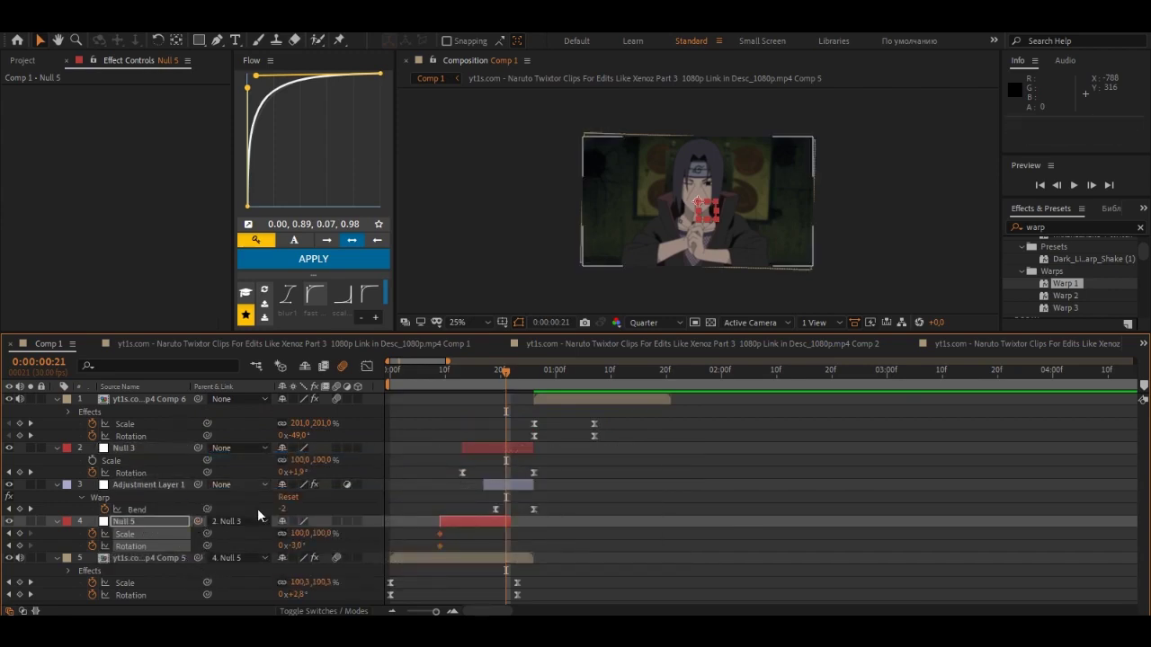
# Scale Null 5 up to 128% at the end of the transition and preview it
pyautogui.moveTo(463, 385)
pyautogui.mouseDown()
pyautogui.moveTo(528, 423)
pyautogui.moveTo(490, 436)
pyautogui.moveTo(500, 428)
pyautogui.mouseUp()
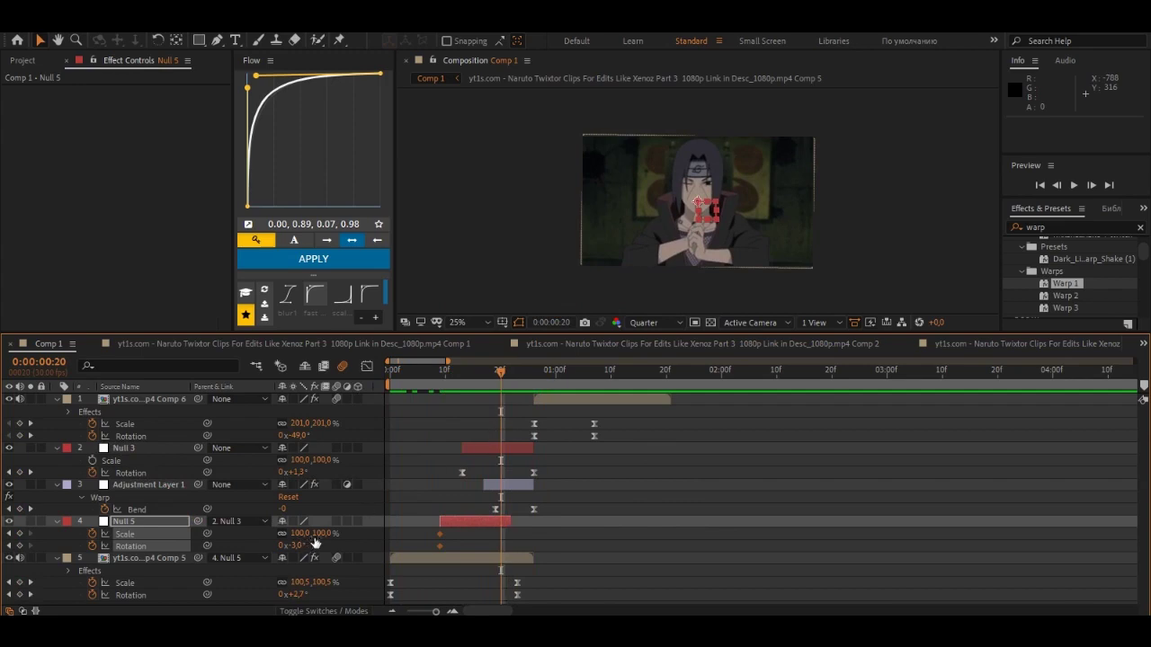
pyautogui.moveTo(310, 533)
pyautogui.mouseDown()
pyautogui.moveTo(336, 533)
pyautogui.moveTo(286, 545)
pyautogui.mouseUp()
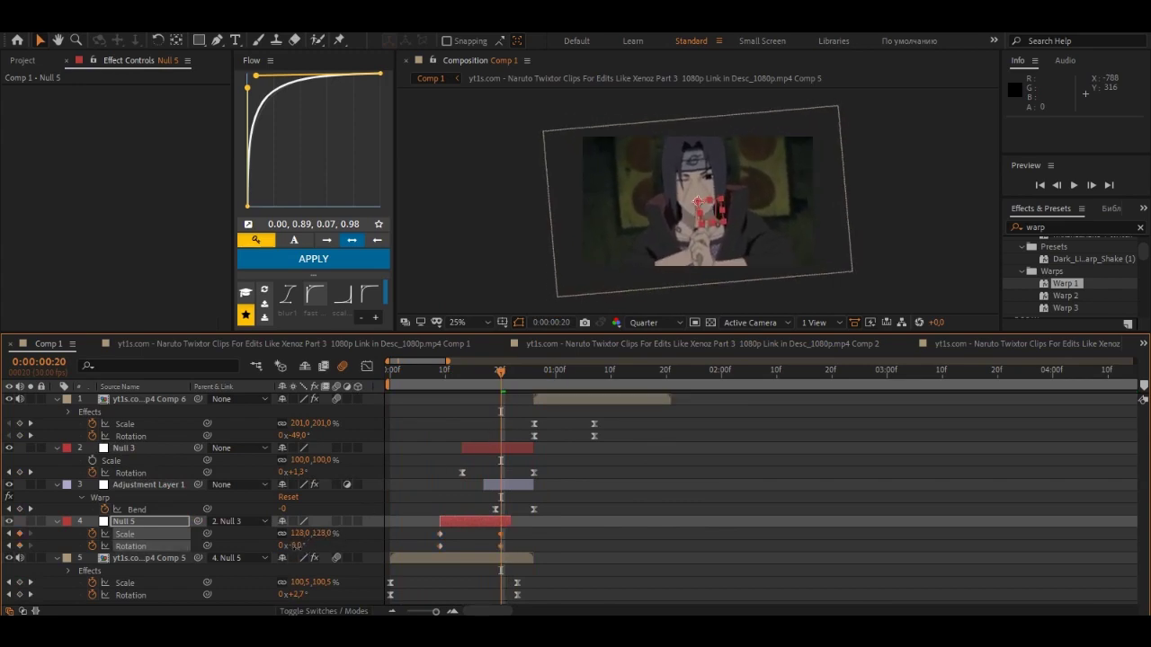
pyautogui.press('space')
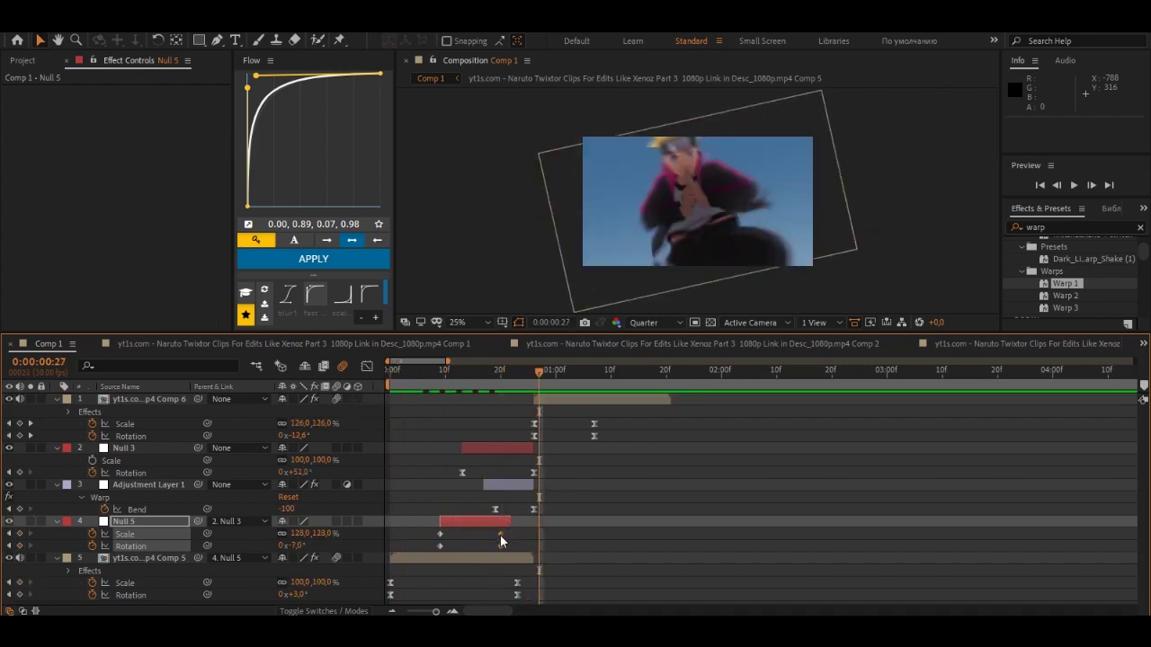
# Shift Null 5's end keyframes later and apply a 0.00, 0.67, 0.26, 0.97 ease curve
pyautogui.moveTo(500, 535)
pyautogui.mouseDown()
pyautogui.moveTo(511, 536)
pyautogui.moveTo(409, 548)
pyautogui.mouseUp()
pyautogui.click(250, 100)
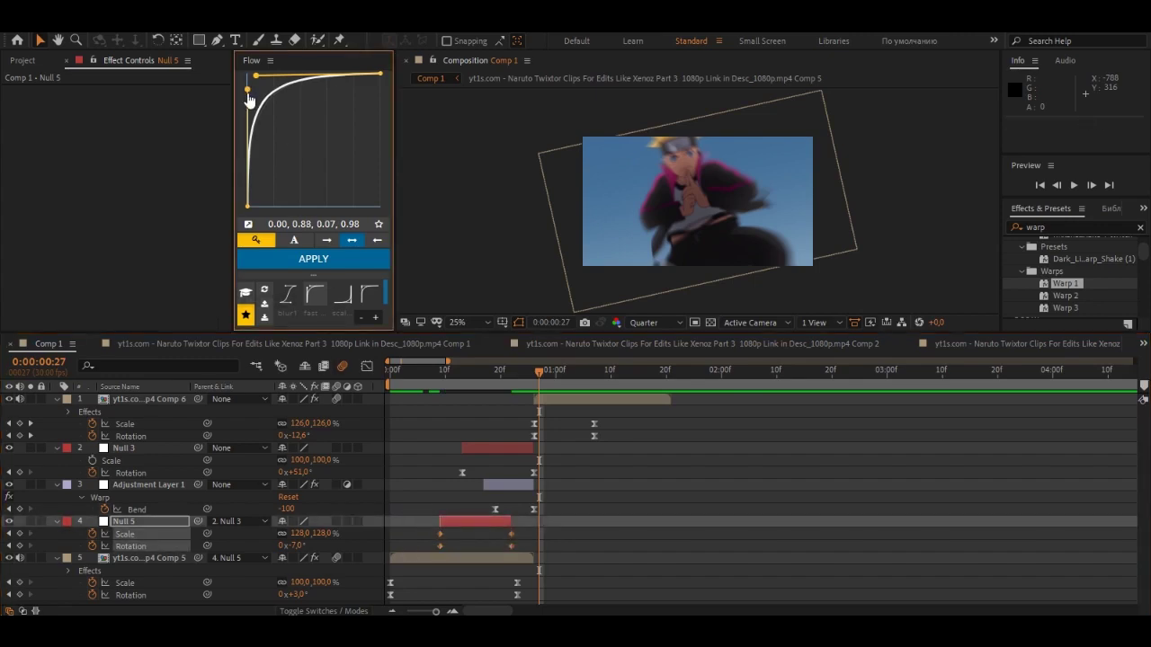
pyautogui.moveTo(250, 101); pyautogui.dragTo(248, 117)
pyautogui.moveTo(262, 76); pyautogui.dragTo(281, 77)
pyautogui.click(313, 258)
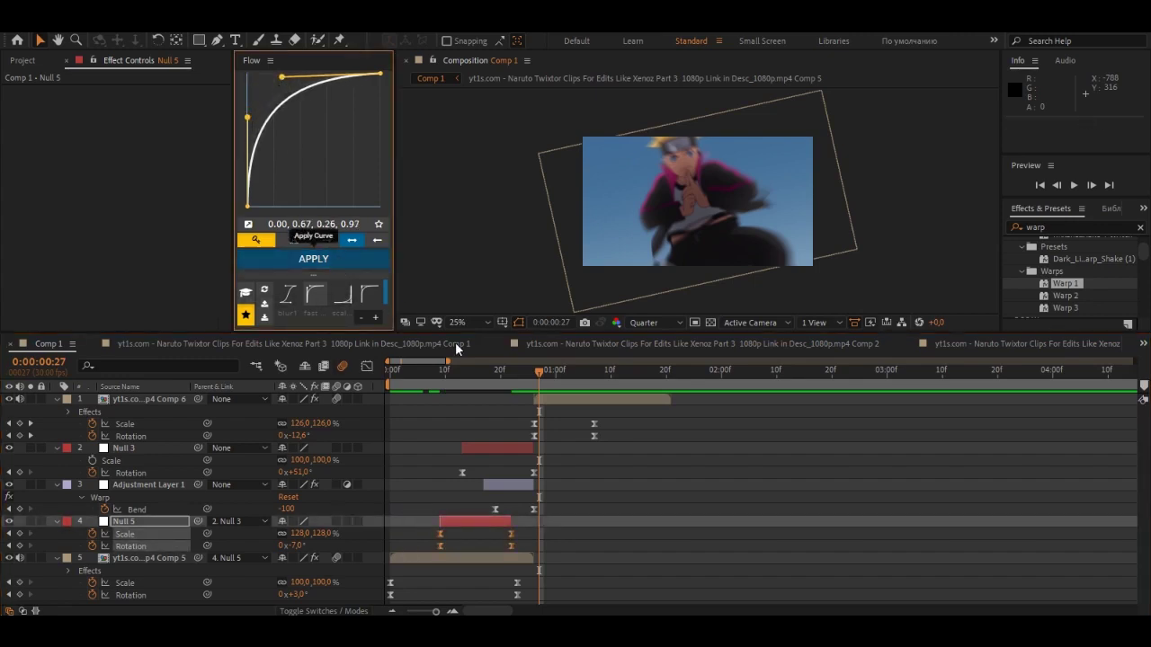
# Preview the eased transition from the start of the composition
pyautogui.moveTo(534, 375); pyautogui.dragTo(390, 376)
pyautogui.press('space')
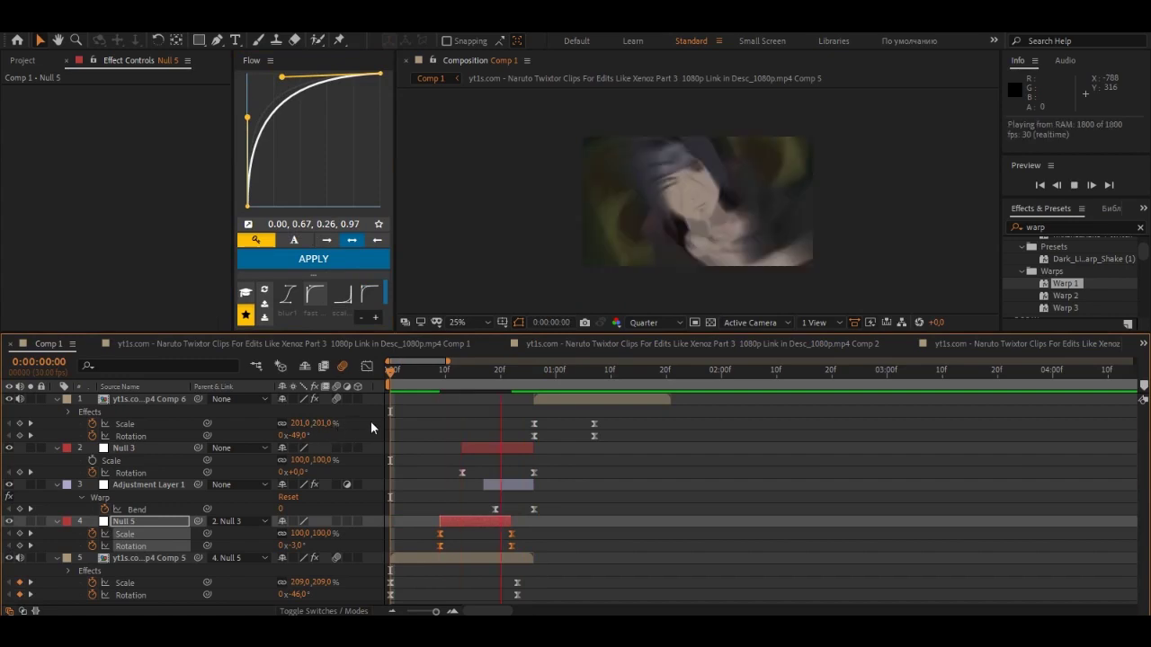
pyautogui.press('space')
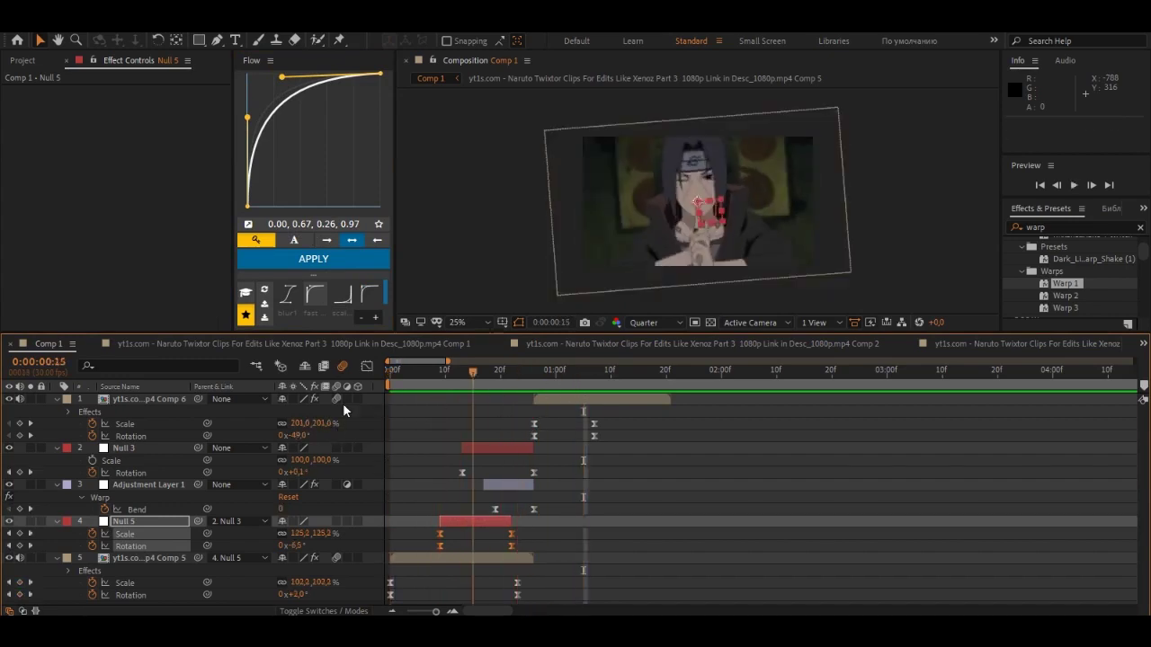
pyautogui.press('space')
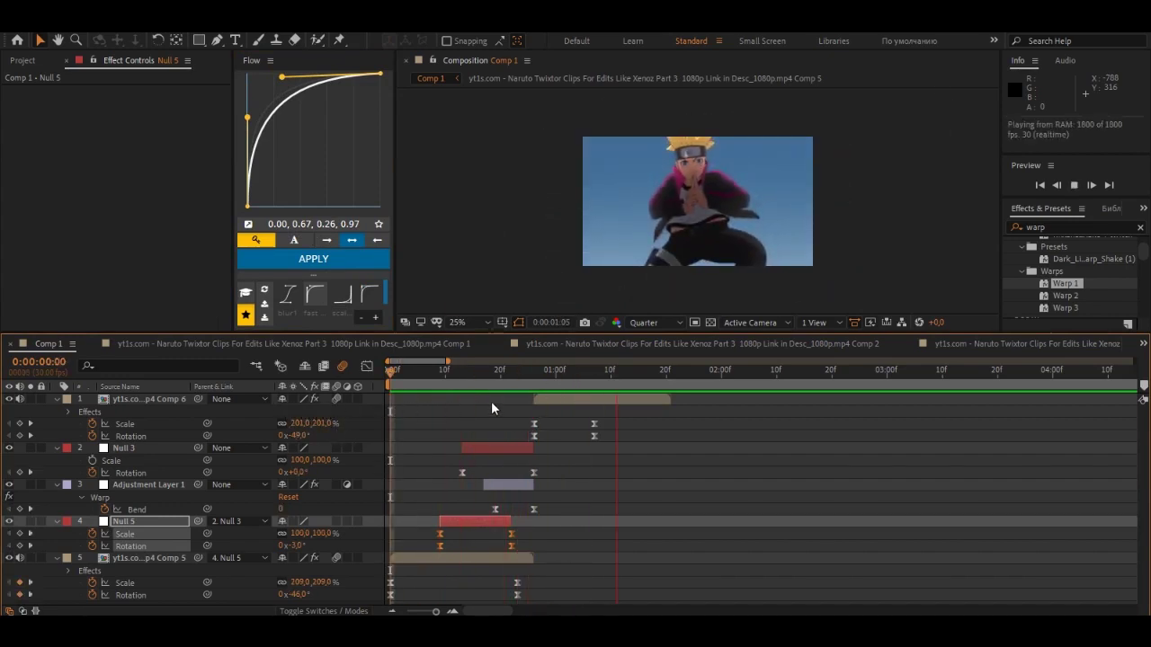
pyautogui.press('space')
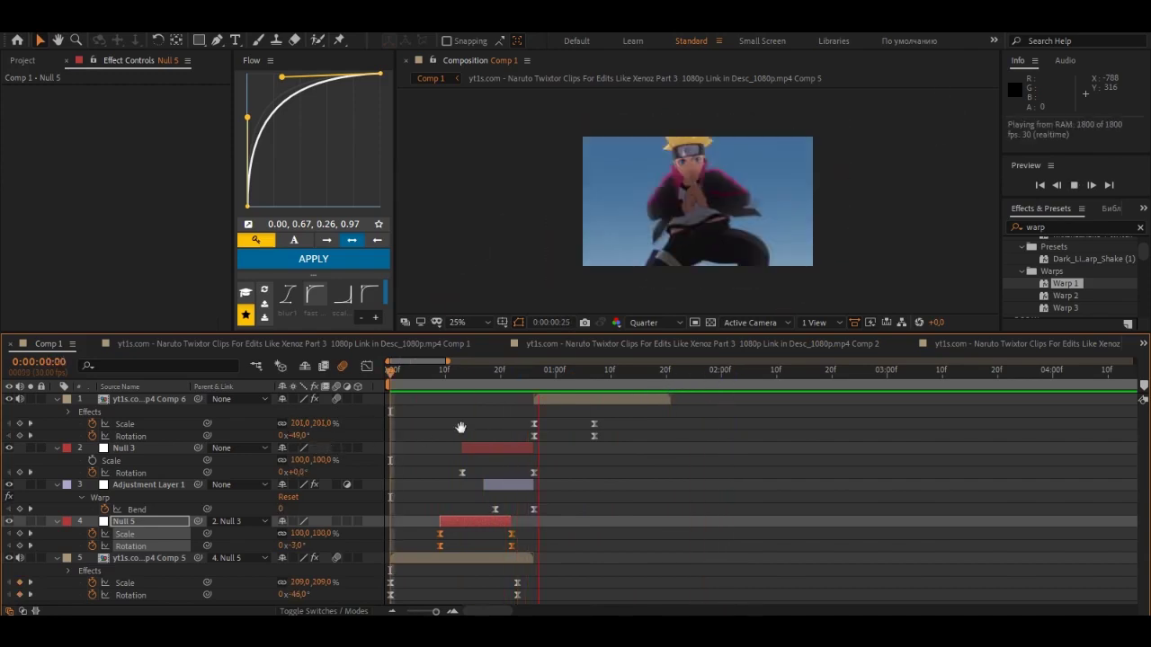
# At frame 26, collapse the properties of Comp 6, Null 3, the adjustment layer and Null 5
pyautogui.moveTo(570, 382); pyautogui.dragTo(533, 385)
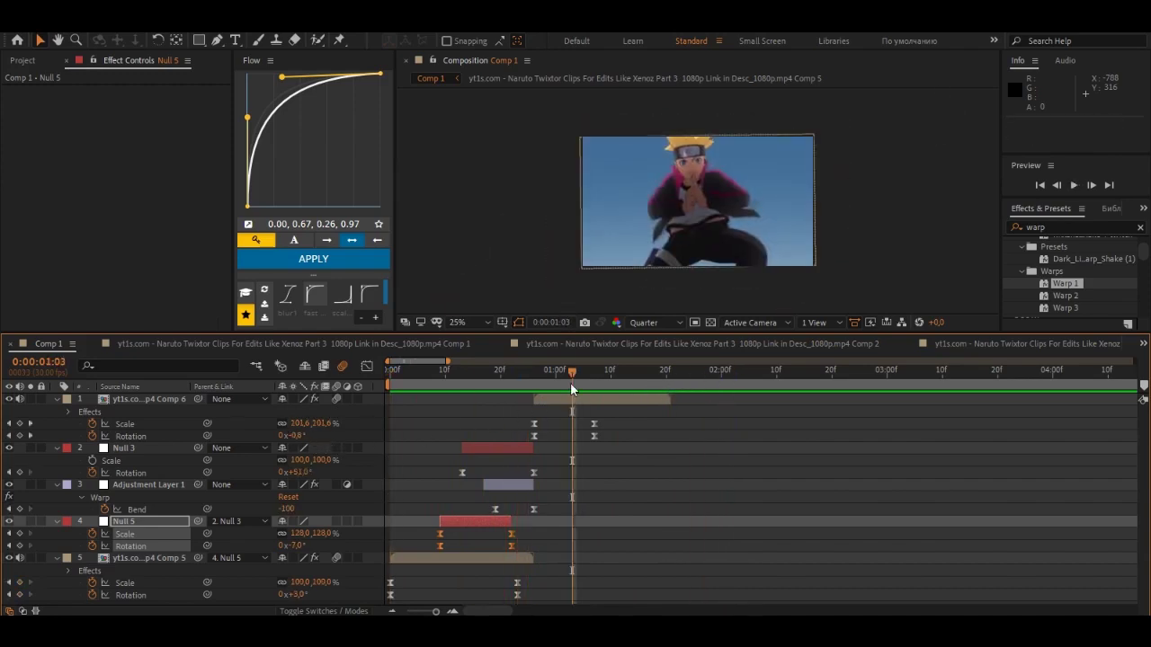
pyautogui.click(58, 398)
pyautogui.click(56, 411)
pyautogui.click(57, 425)
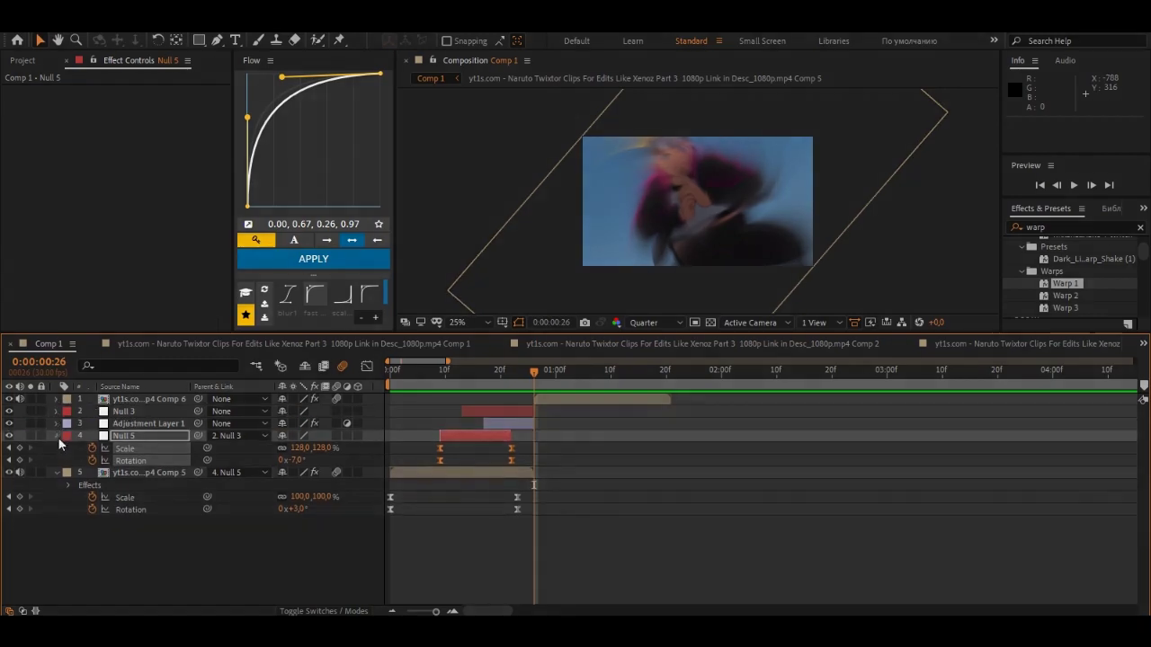
pyautogui.click(57, 436)
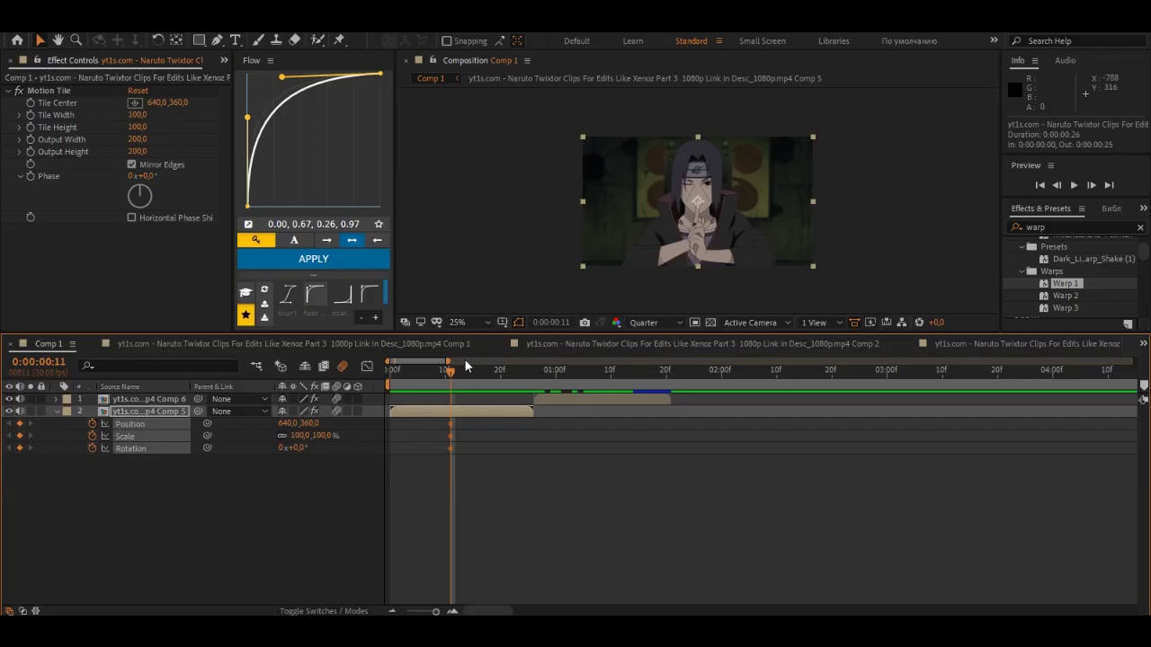
# At 0:00:00:25, keyframe the first clip slid right and shrunk to 72%
pyautogui.moveTo(490, 392); pyautogui.dragTo(527, 396)
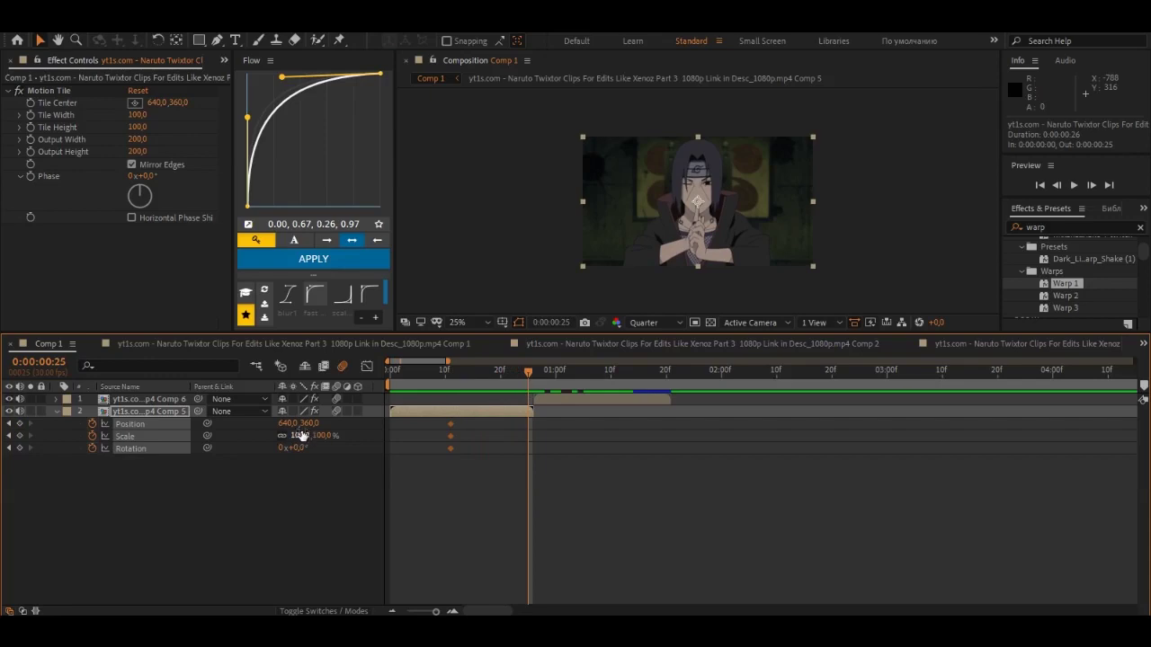
pyautogui.moveTo(287, 423)
pyautogui.mouseDown()
pyautogui.moveTo(782, 440)
pyautogui.moveTo(763, 440)
pyautogui.mouseUp()
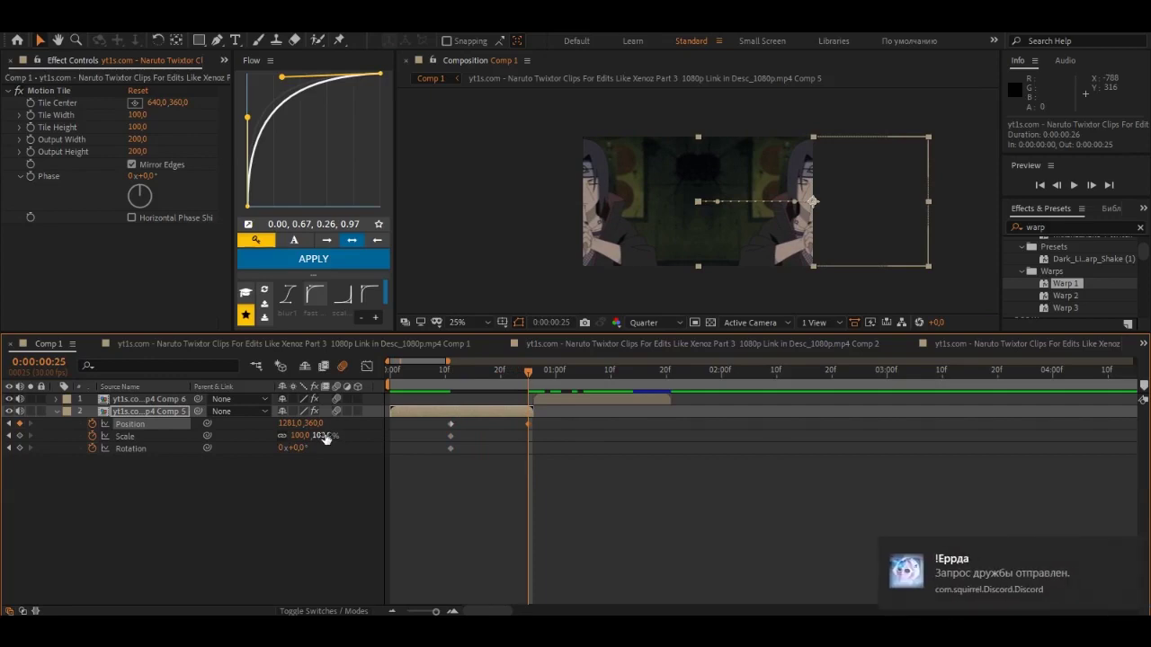
pyautogui.moveTo(328, 436)
pyautogui.mouseDown()
pyautogui.moveTo(305, 435)
pyautogui.moveTo(314, 448)
pyautogui.mouseUp()
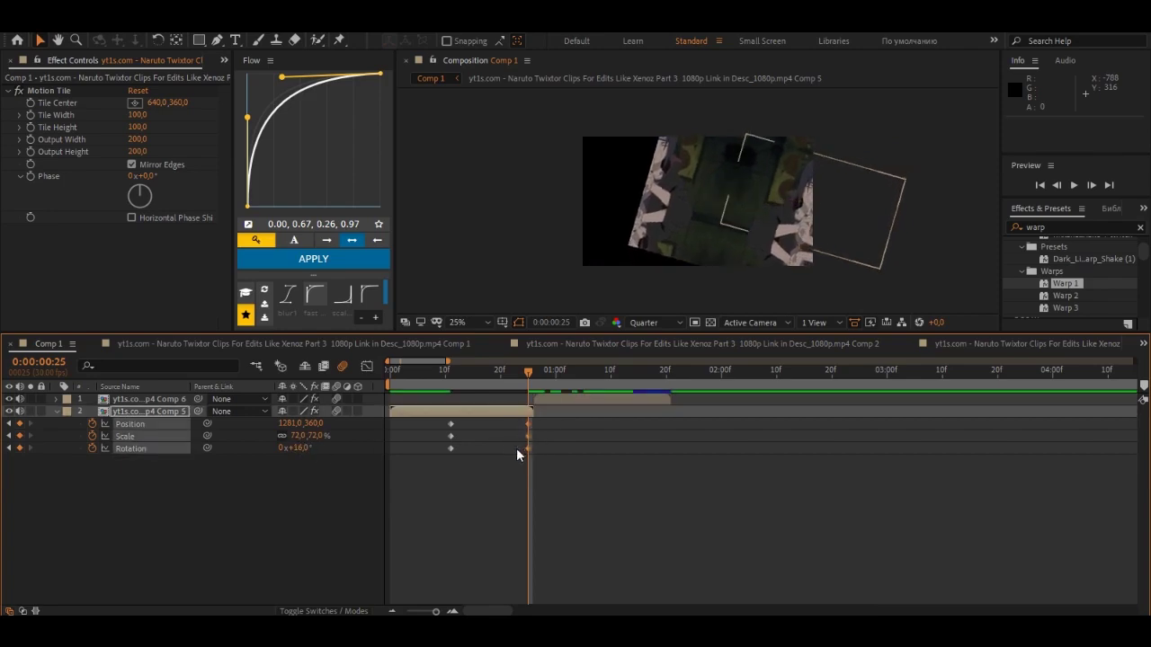
# Nudge the new keyframes a frame later and shape a steep 0.89, 0.01, 1.00, 0.06 ease-in
pyautogui.moveTo(530, 426); pyautogui.dragTo(535, 426)
pyautogui.moveTo(411, 430); pyautogui.dragTo(572, 452)
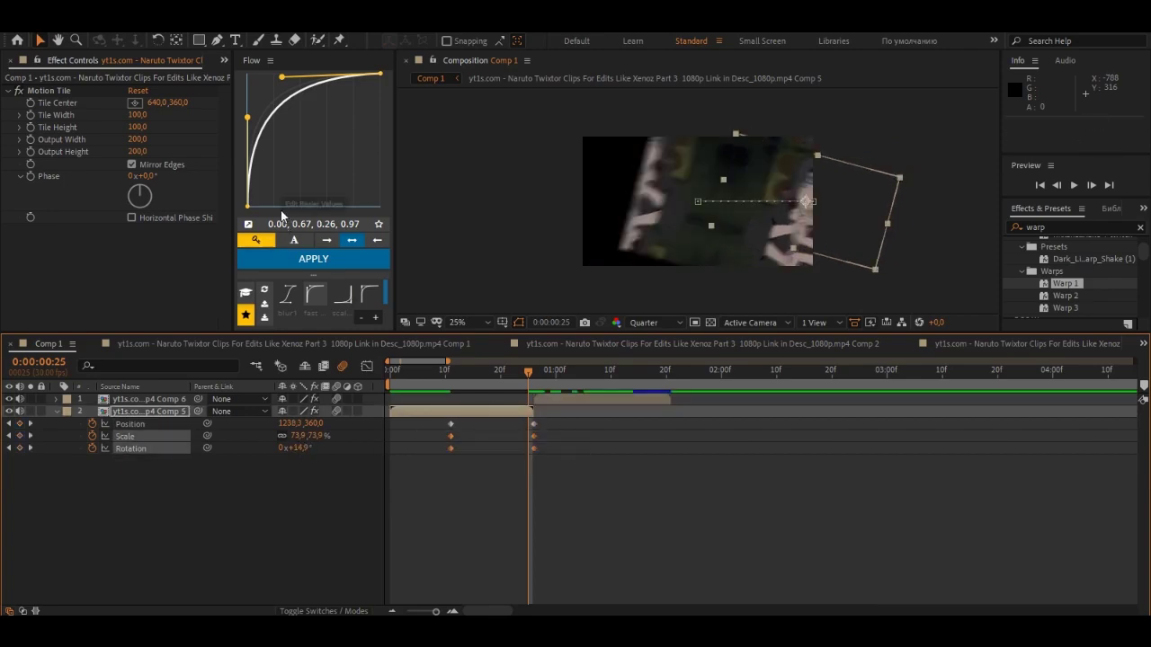
pyautogui.click(253, 129)
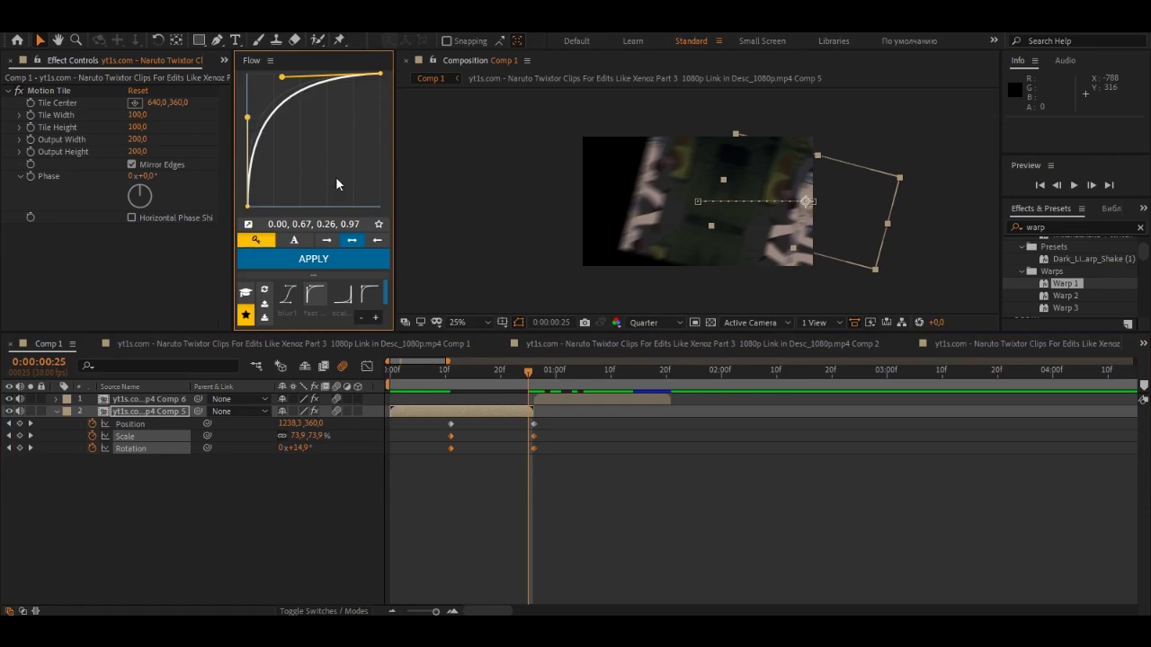
pyautogui.moveTo(346, 184); pyautogui.dragTo(364, 211)
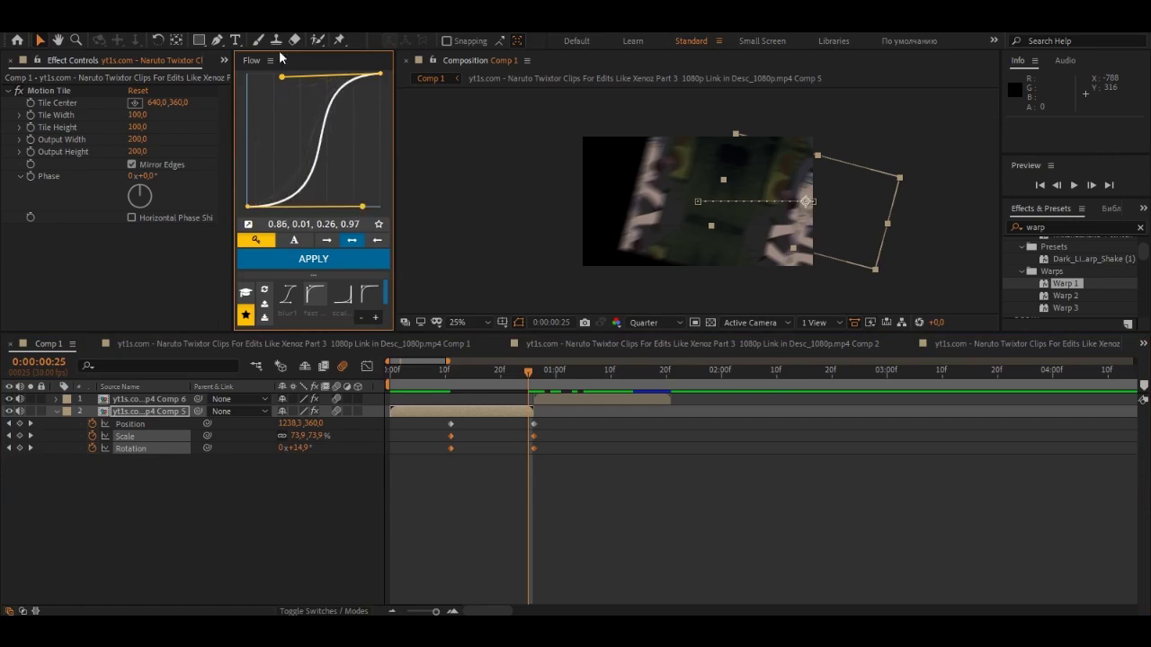
pyautogui.moveTo(284, 82)
pyautogui.mouseDown()
pyautogui.moveTo(409, 194)
pyautogui.moveTo(366, 209)
pyautogui.mouseUp()
# Apply the steep ease and set Motion Tile output width and height to 300
pyautogui.click(314, 259)
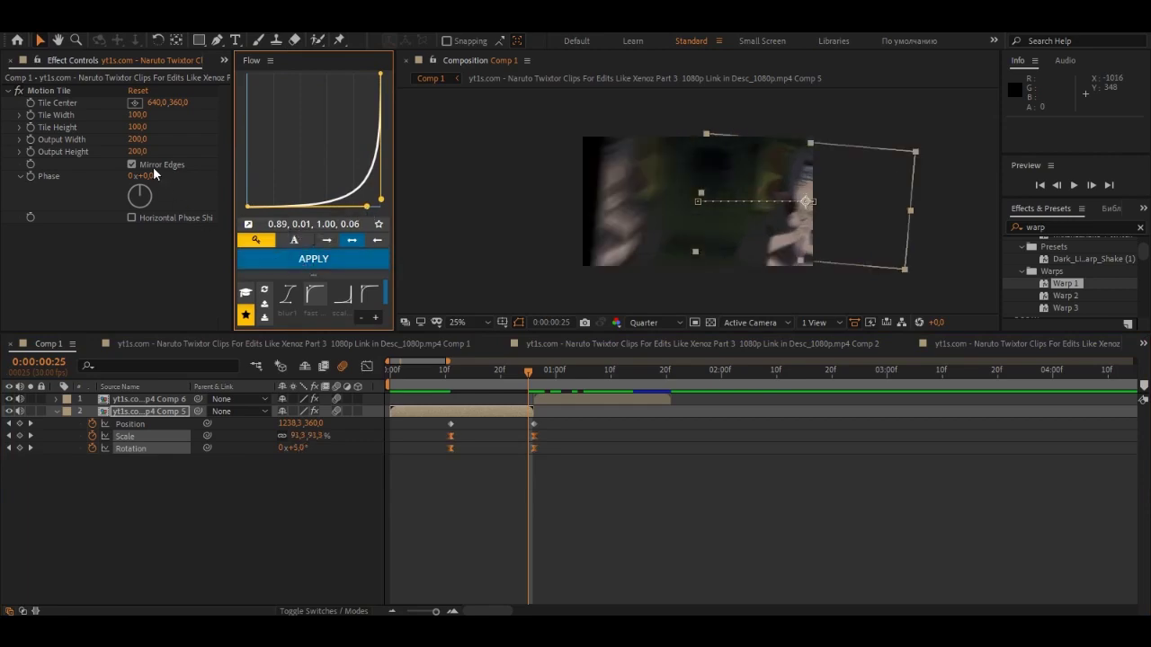
pyautogui.click(140, 139)
pyautogui.write('300')
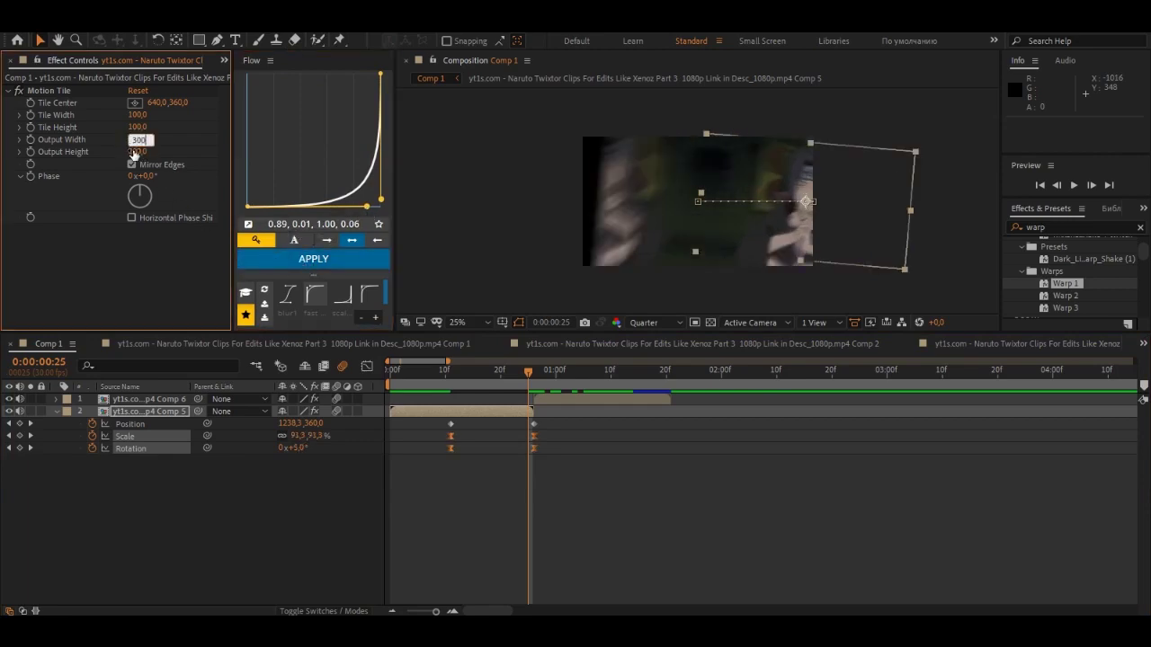
pyautogui.click(135, 151)
pyautogui.write('300')
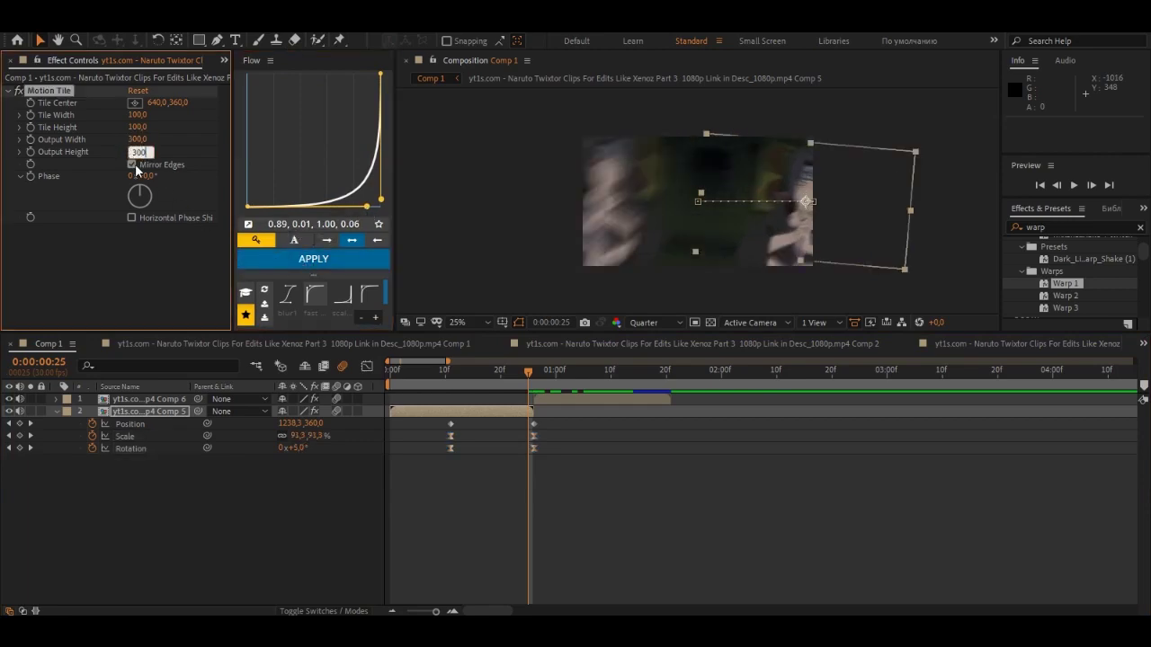
# Apply the ease to all the first clip's keyframes and preview the transition
pyautogui.moveTo(506, 377); pyautogui.dragTo(489, 378)
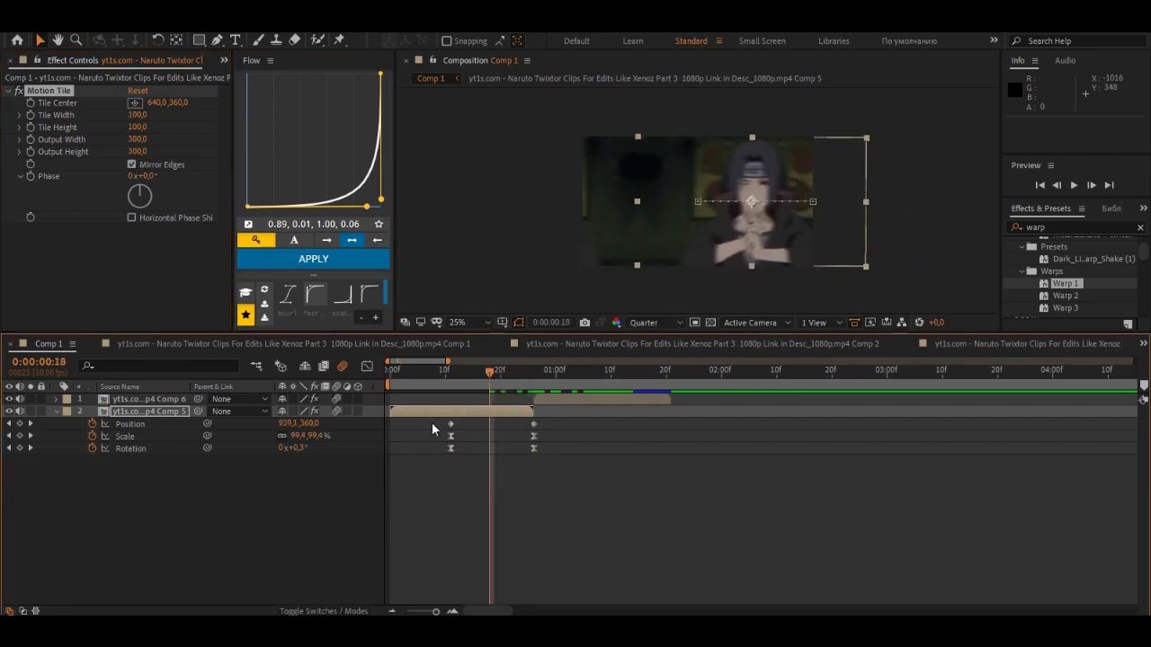
pyautogui.moveTo(431, 422); pyautogui.dragTo(560, 450)
pyautogui.click(313, 259)
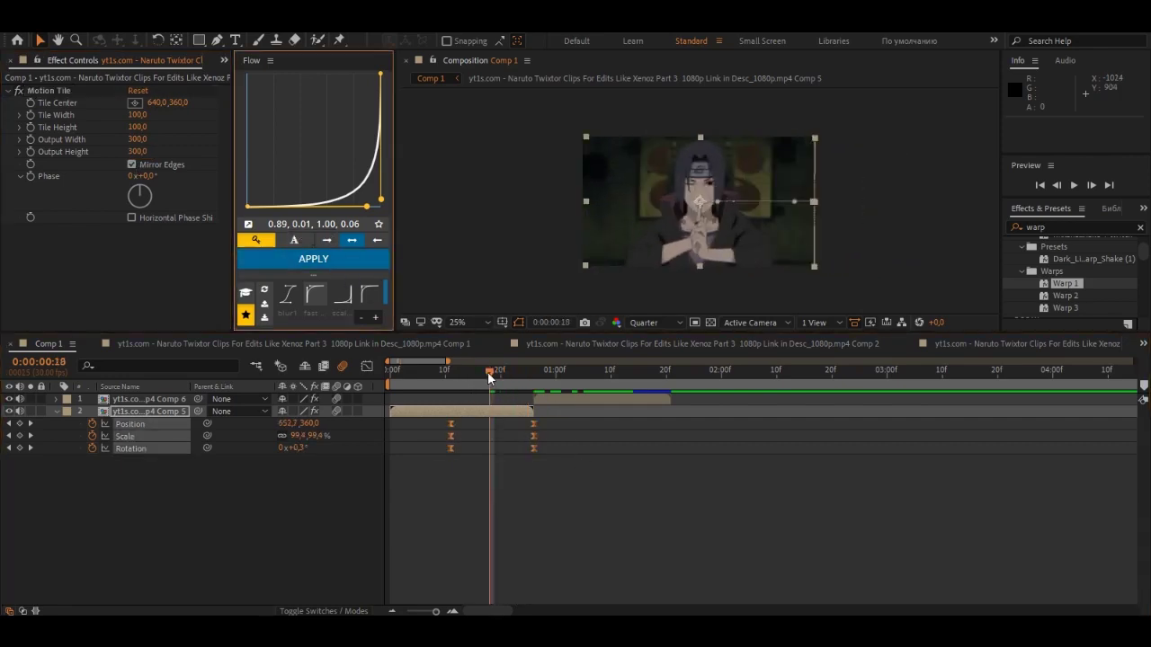
pyautogui.click(489, 378)
pyautogui.press('space')
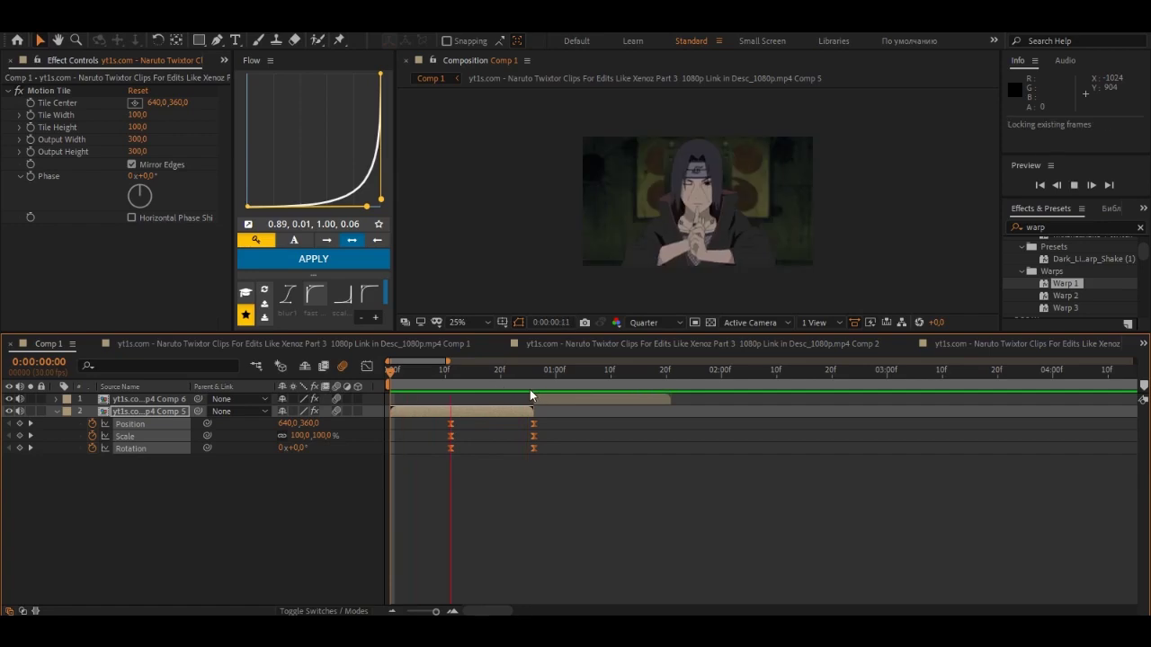
pyautogui.press('space')
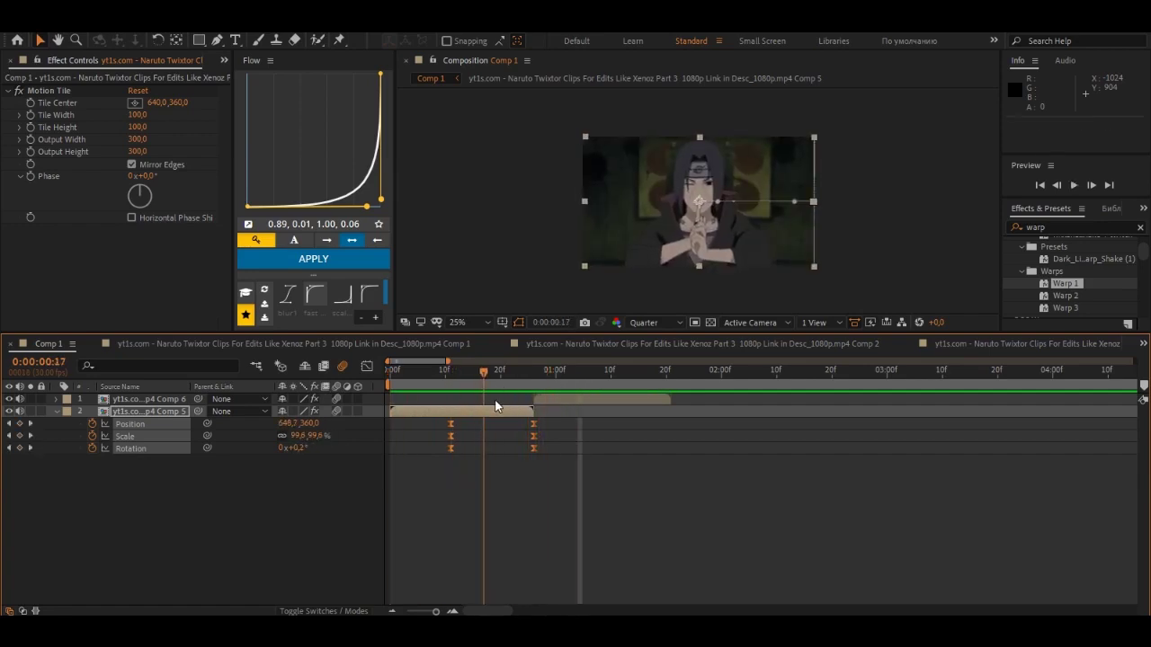
# Keyframe the second clip's Position, Scale and Rotation at normal values at 0:00:01:10
pyautogui.press('k')
pyautogui.press('u')
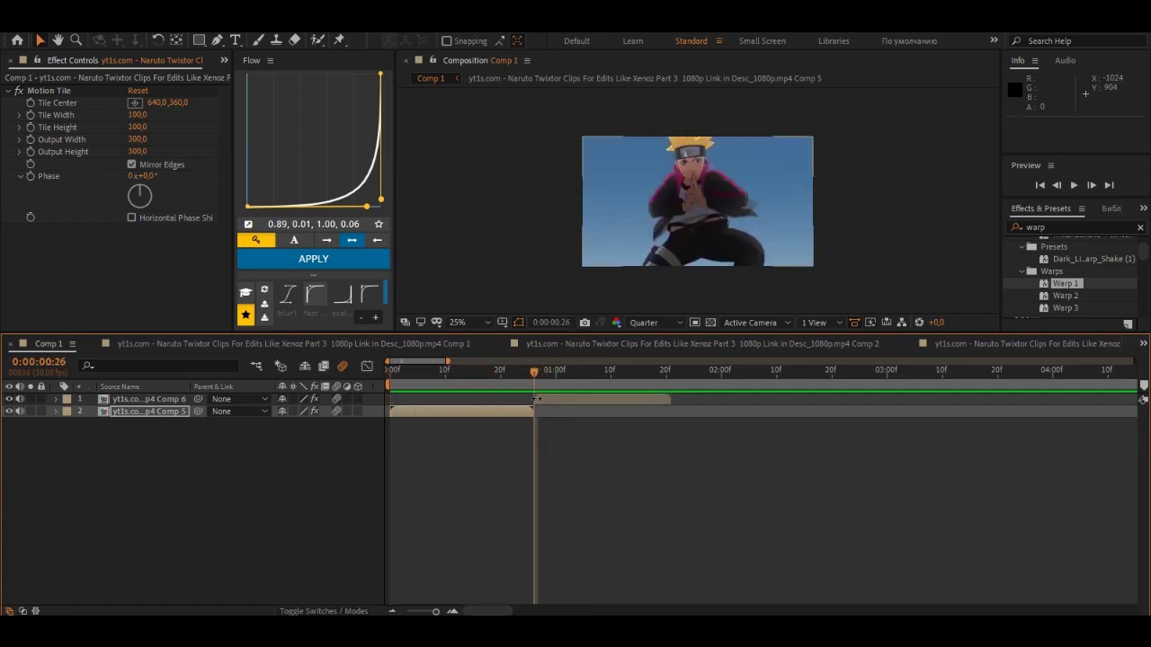
pyautogui.click(536, 399)
pyautogui.press('p')
pyautogui.hotkey('shift', 's')
pyautogui.hotkey('shift', 'r')
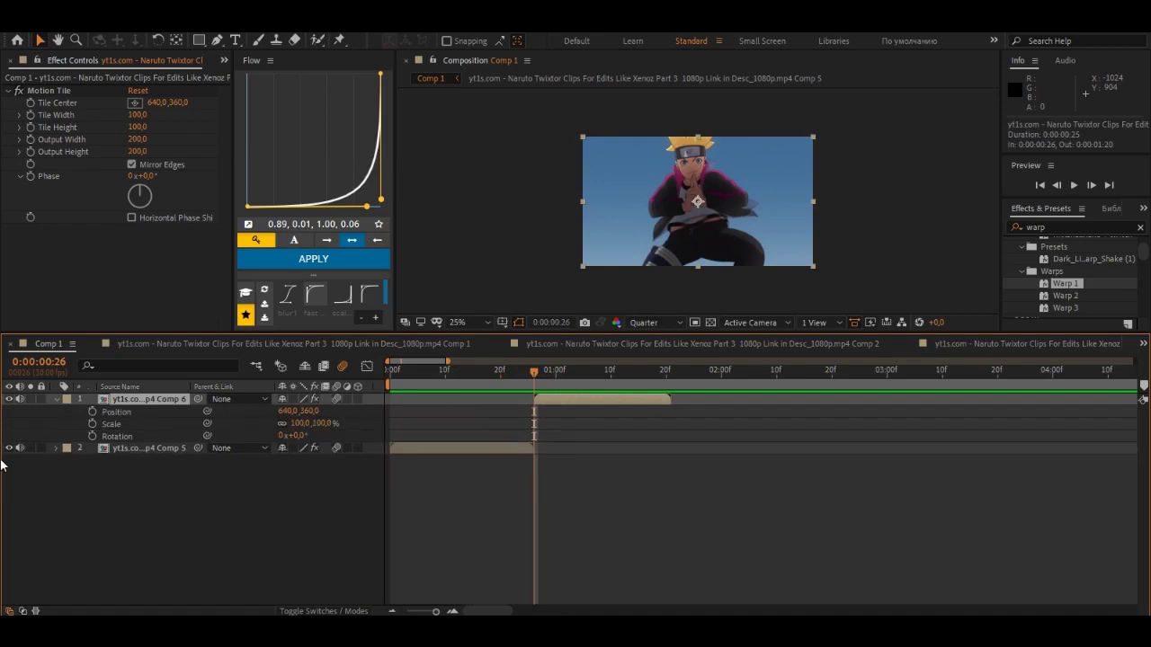
pyautogui.click(92, 424)
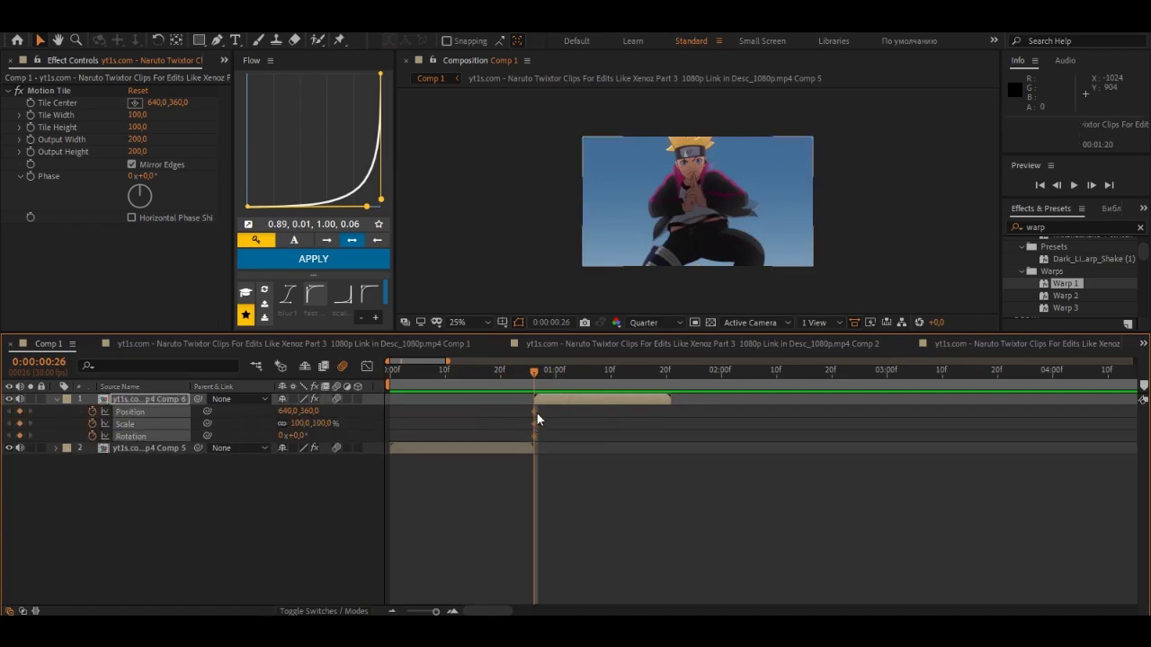
pyautogui.moveTo(537, 415); pyautogui.dragTo(613, 419)
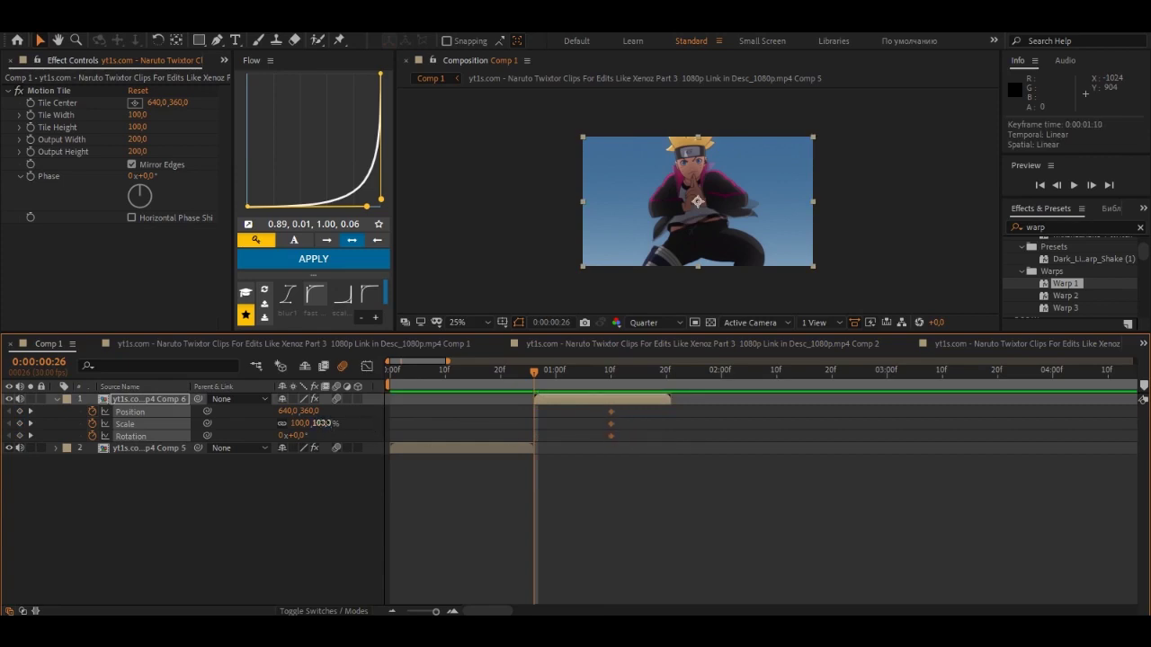
pyautogui.click(499, 404)
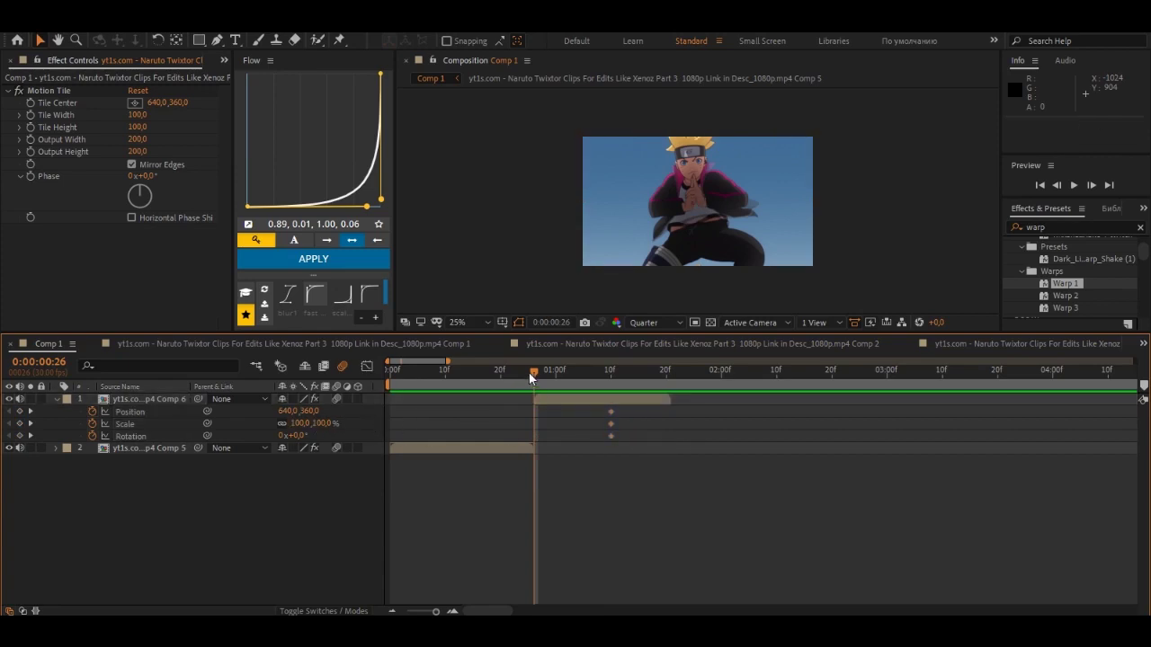
# Slide the second clip left at its start and set Motion Tile output width to 300
pyautogui.moveTo(286, 411)
pyautogui.mouseDown()
pyautogui.moveTo(258, 409)
pyautogui.moveTo(286, 411)
pyautogui.mouseUp()
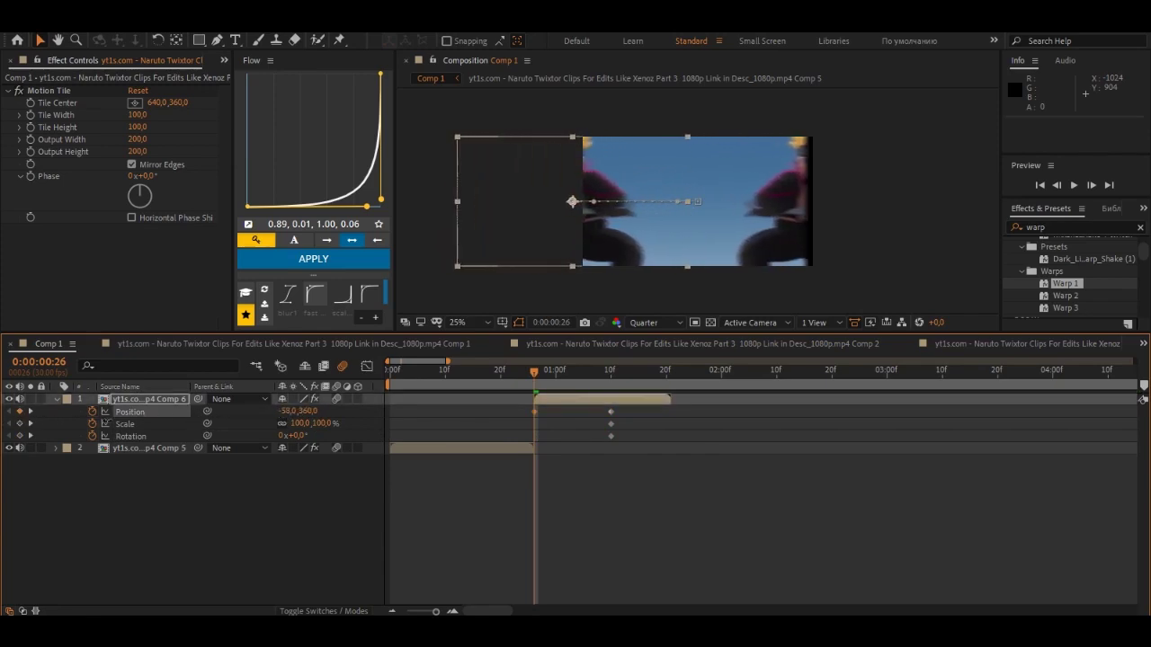
pyautogui.click(136, 140)
pyautogui.write('300')
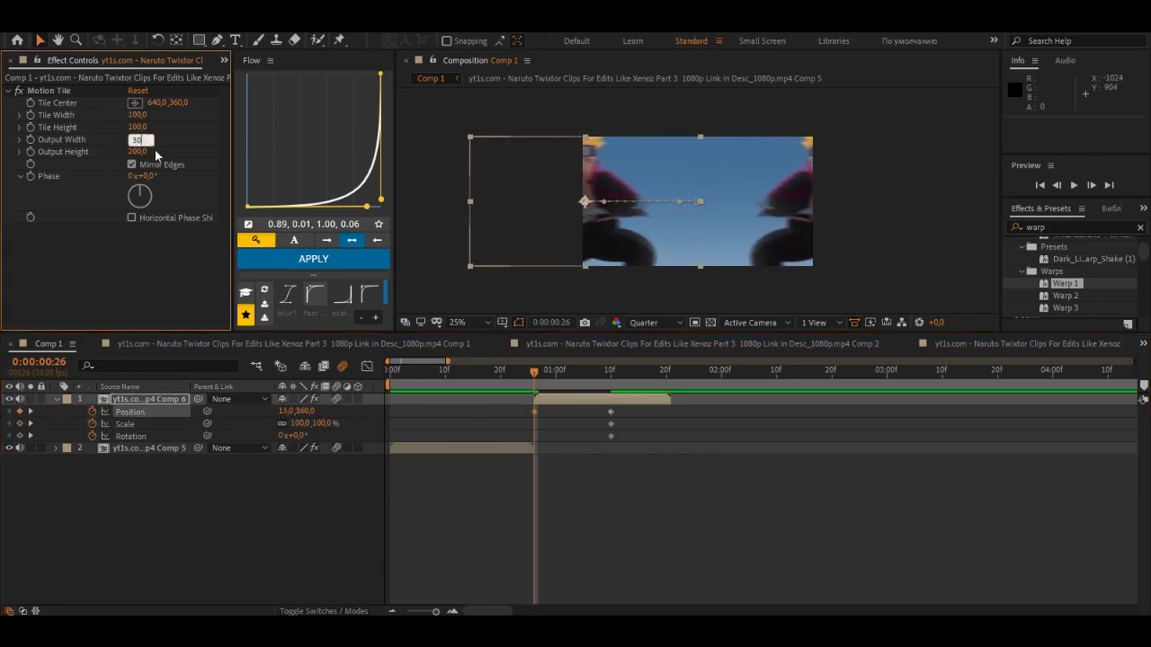
pyautogui.press('Return')
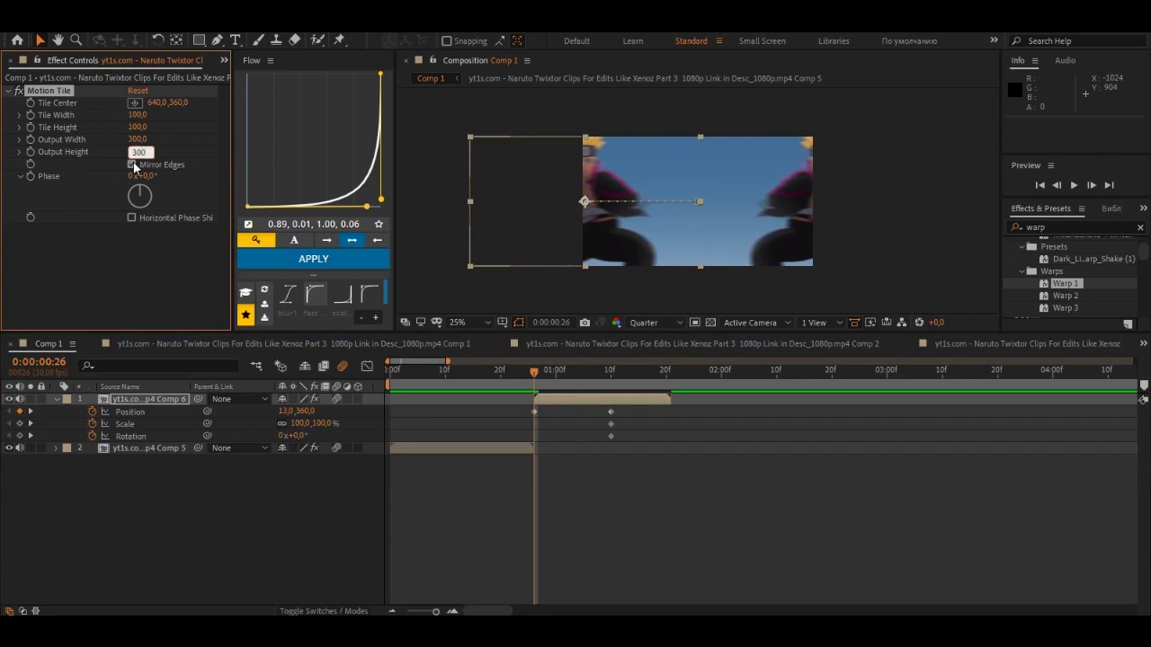
# Start the second clip enlarged to 209% and rotated to -22°
pyautogui.click(124, 423)
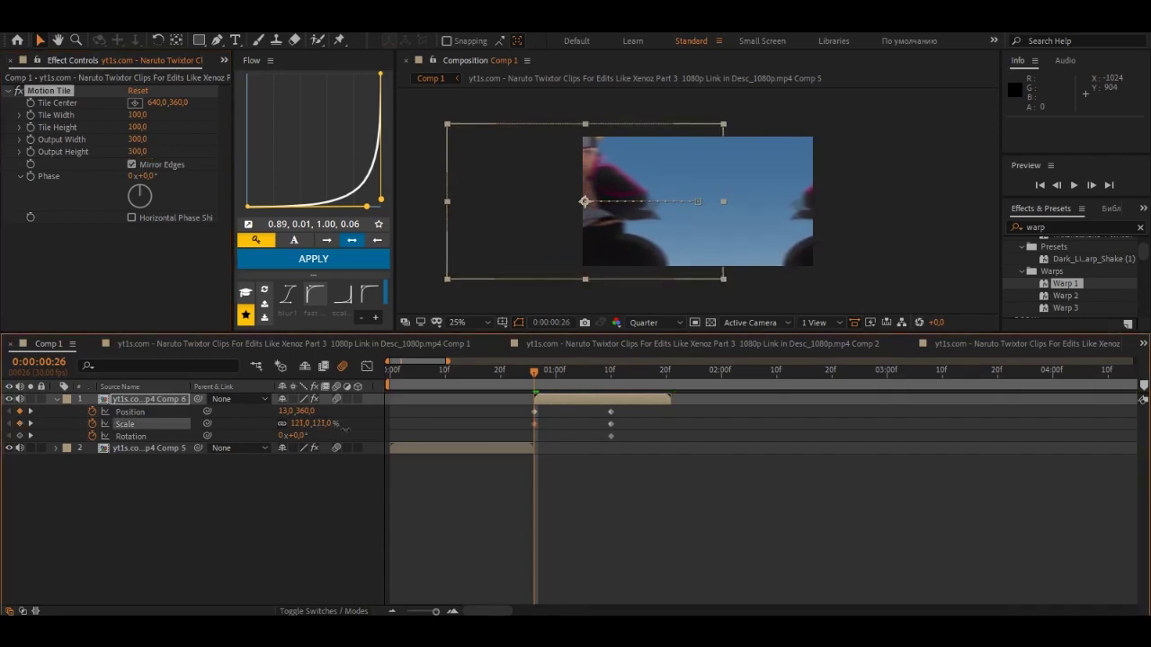
pyautogui.moveTo(298, 423); pyautogui.dragTo(393, 423)
pyautogui.moveTo(297, 422)
pyautogui.mouseDown()
pyautogui.moveTo(307, 432)
pyautogui.moveTo(408, 398)
pyautogui.mouseUp()
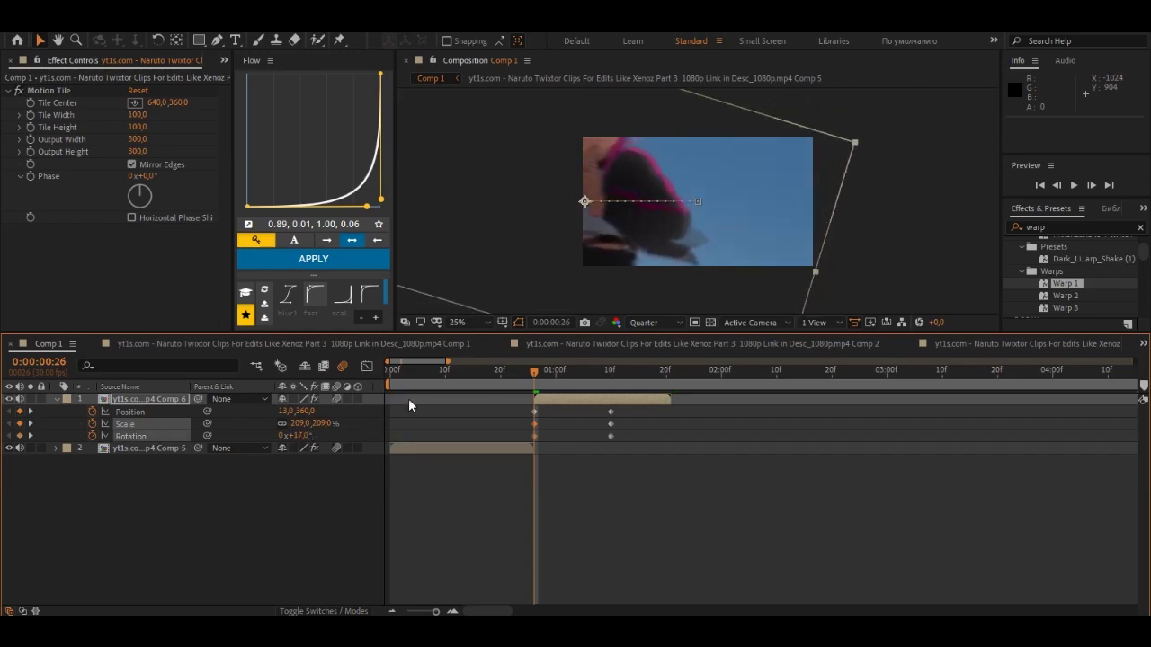
pyautogui.moveTo(538, 371)
pyautogui.mouseDown()
pyautogui.moveTo(521, 372)
pyautogui.moveTo(532, 396)
pyautogui.mouseUp()
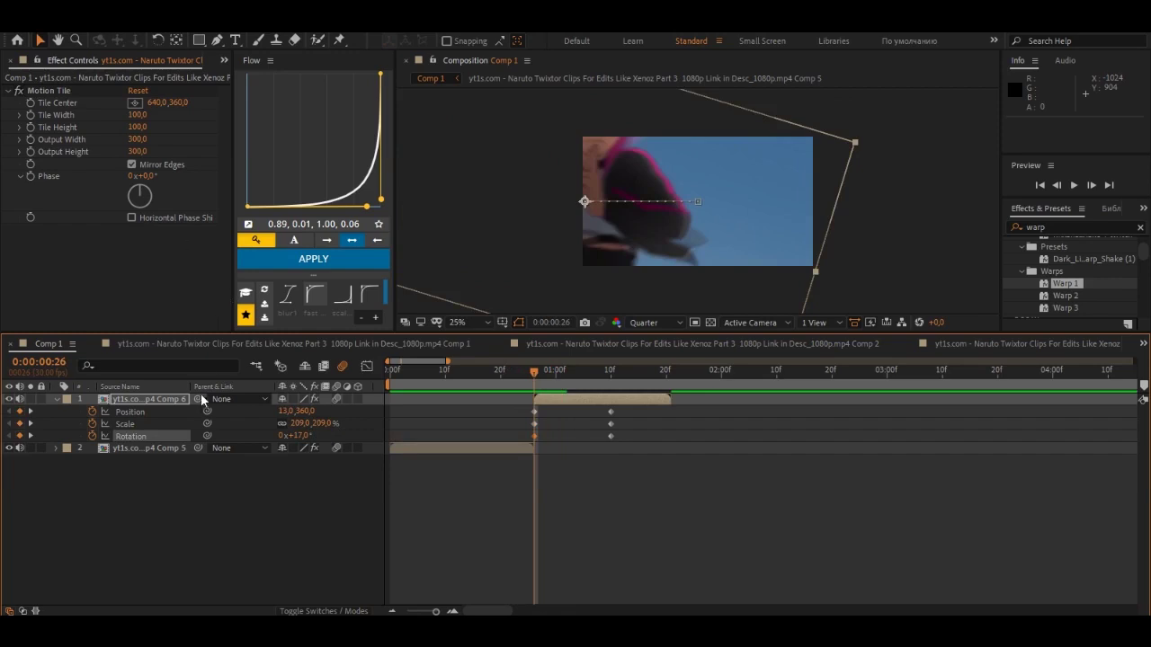
pyautogui.moveTo(296, 436); pyautogui.dragTo(272, 436)
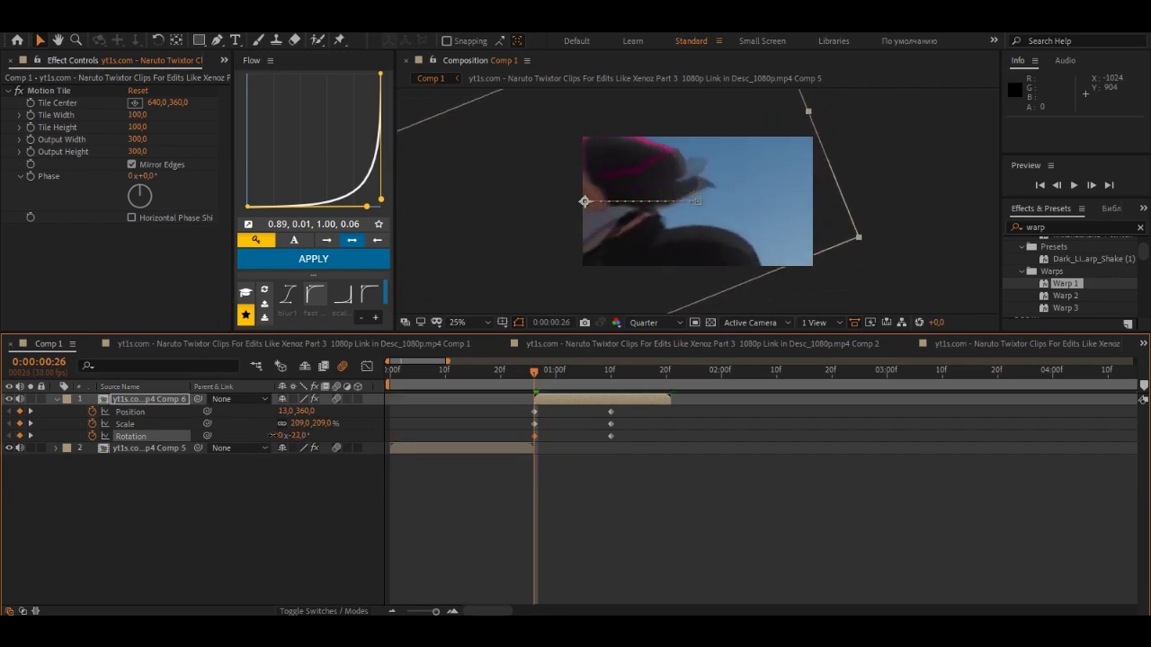
# Apply a sharpened 'fast' ease preset to all six keyframes
pyautogui.moveTo(427, 403); pyautogui.dragTo(619, 442)
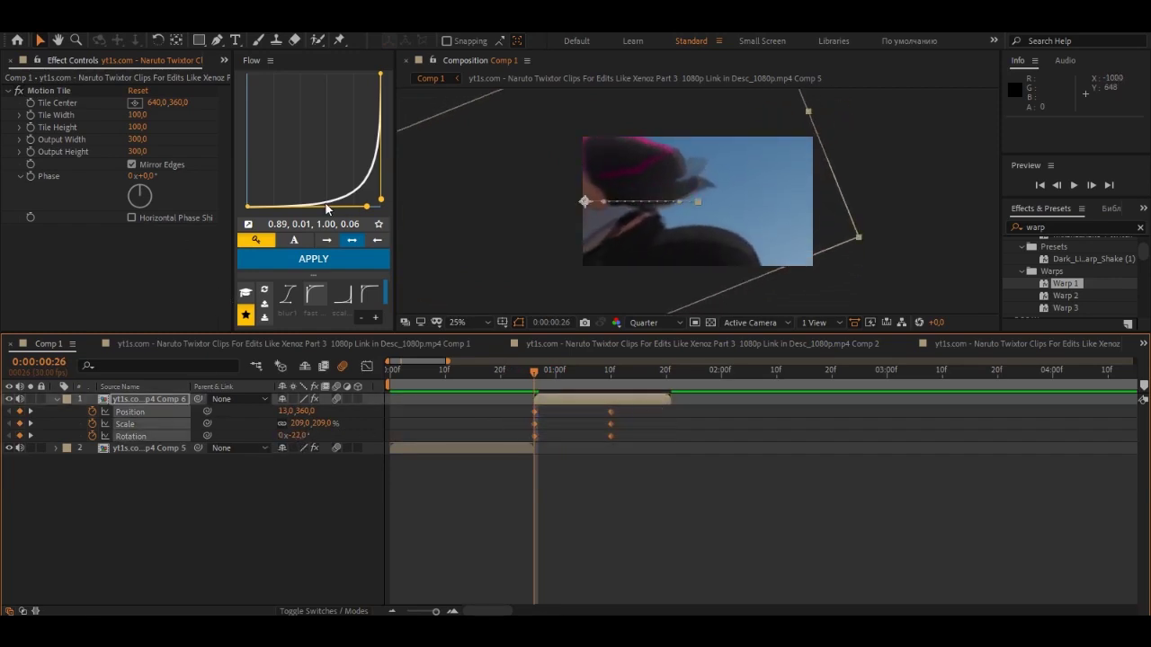
pyautogui.click(315, 294)
pyautogui.moveTo(271, 75); pyautogui.dragTo(265, 80)
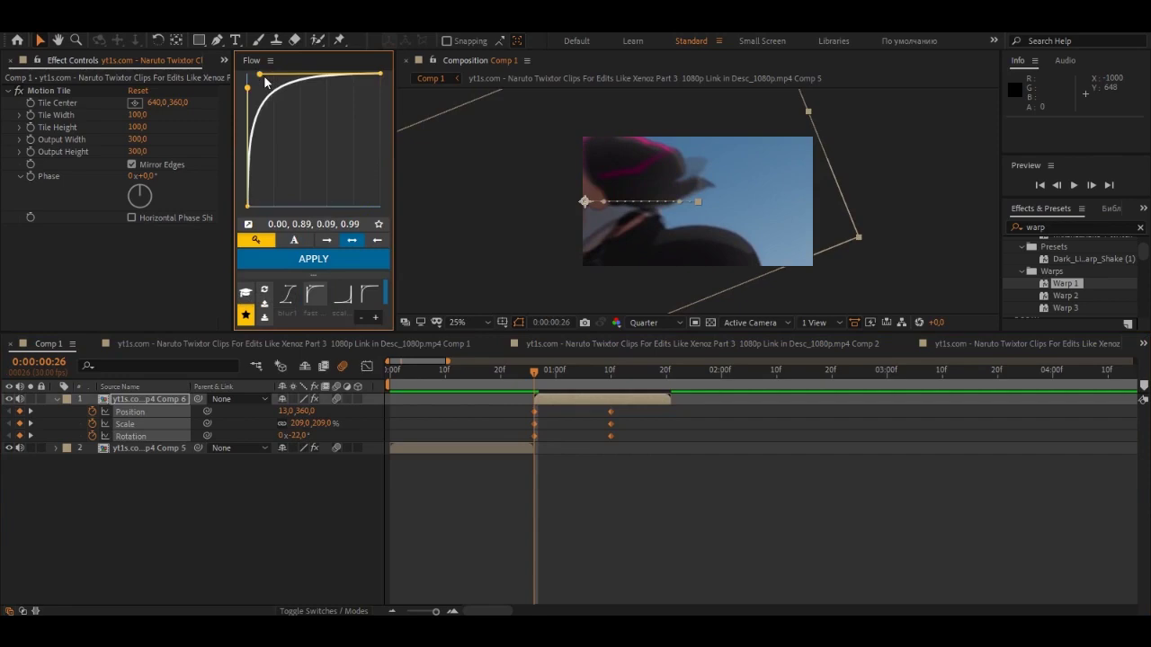
pyautogui.click(306, 259)
# Preview the transition, stopping at 0:00:01:07, then return to frame 14
pyautogui.moveTo(535, 370); pyautogui.dragTo(403, 388)
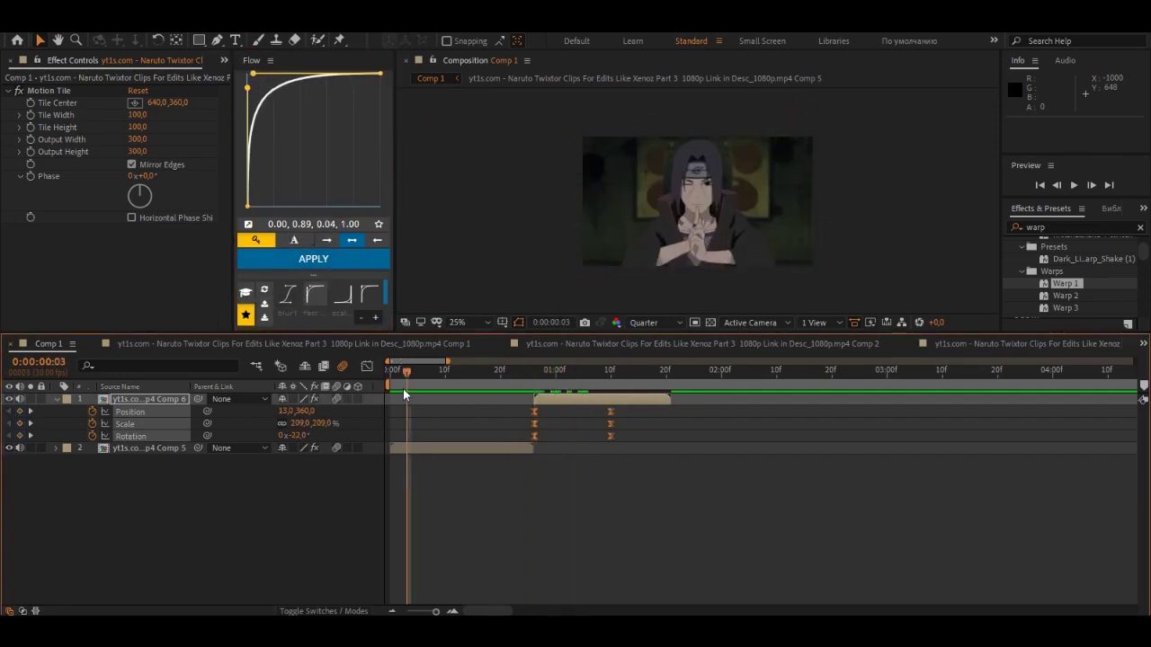
pyautogui.press('space')
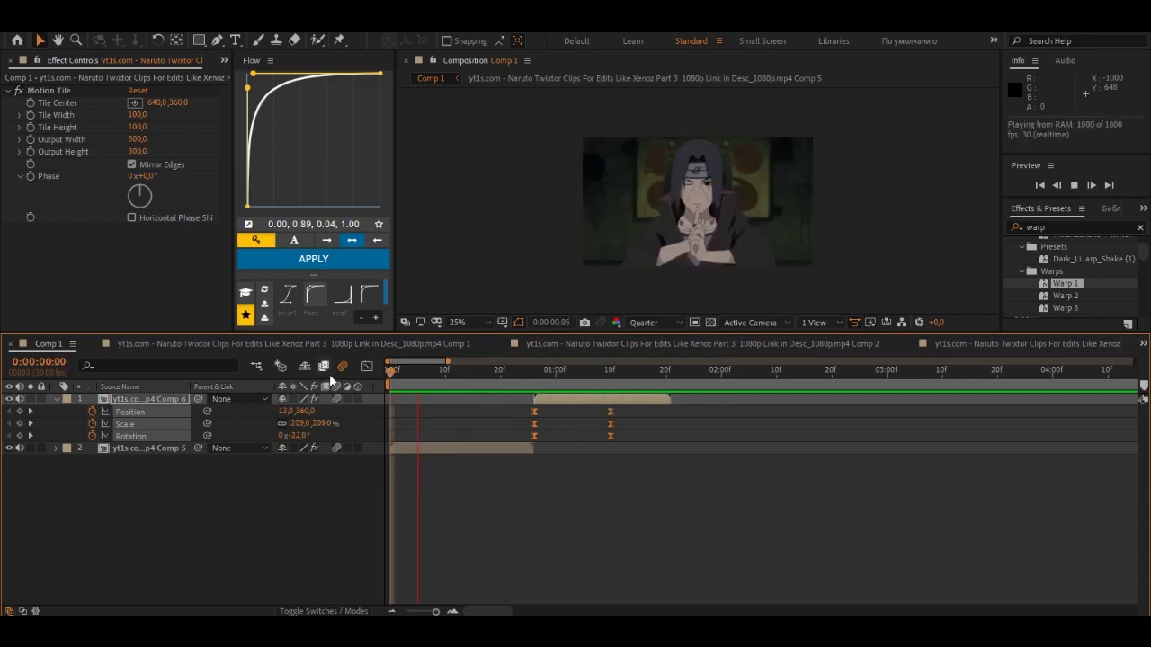
pyautogui.moveTo(605, 376); pyautogui.dragTo(467, 418)
pyautogui.click(483, 447)
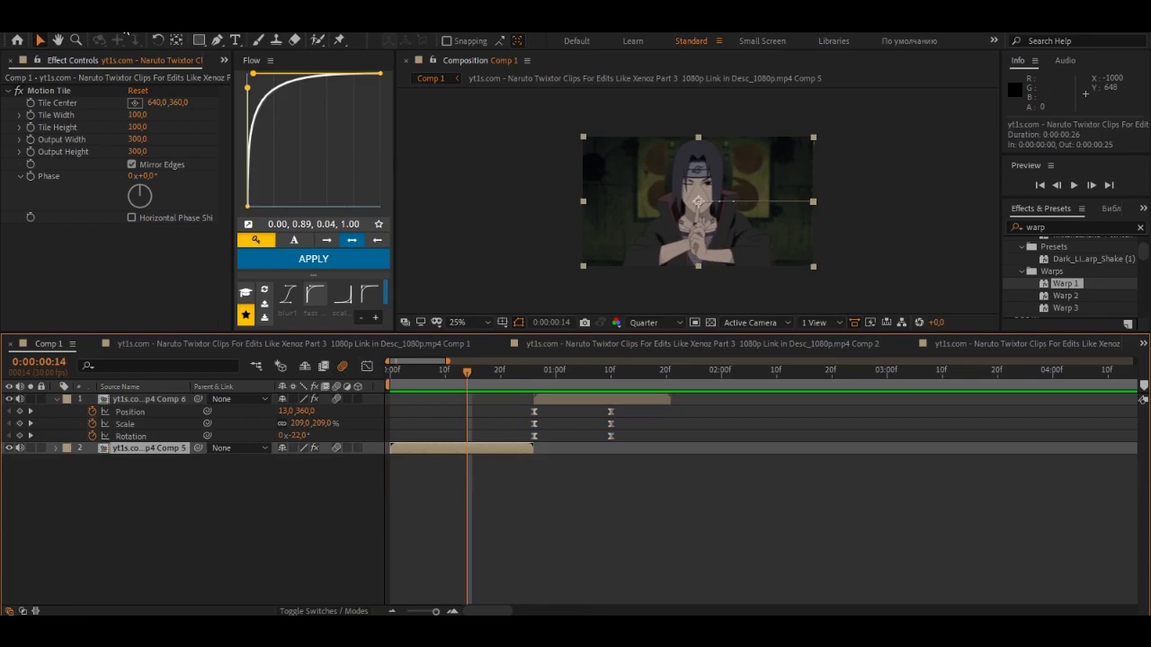
pyautogui.click(126, 32)
pyautogui.moveTo(141, 40)
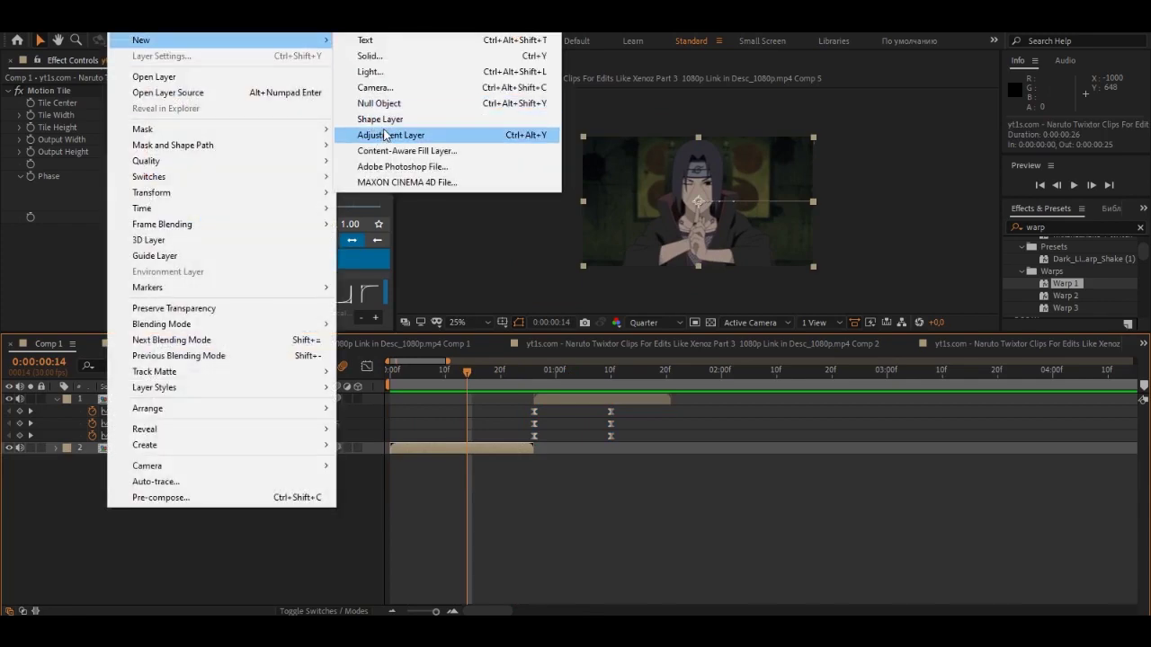
pyautogui.click(384, 135)
pyautogui.moveTo(391, 448); pyautogui.dragTo(467, 448)
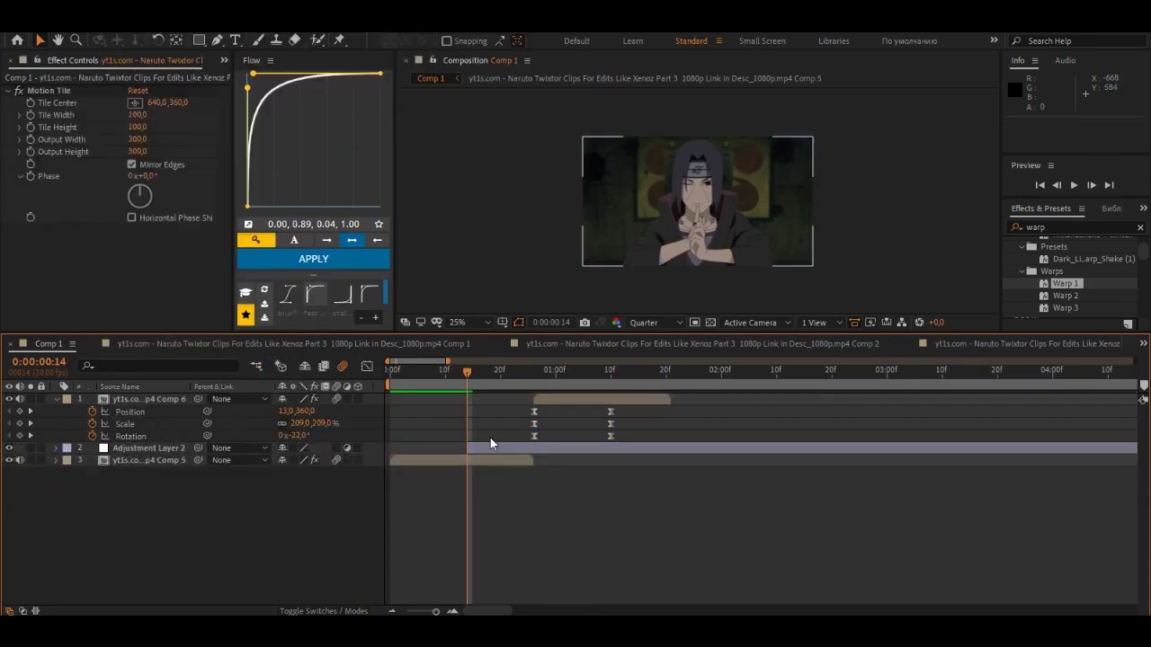
pyautogui.click(490, 445)
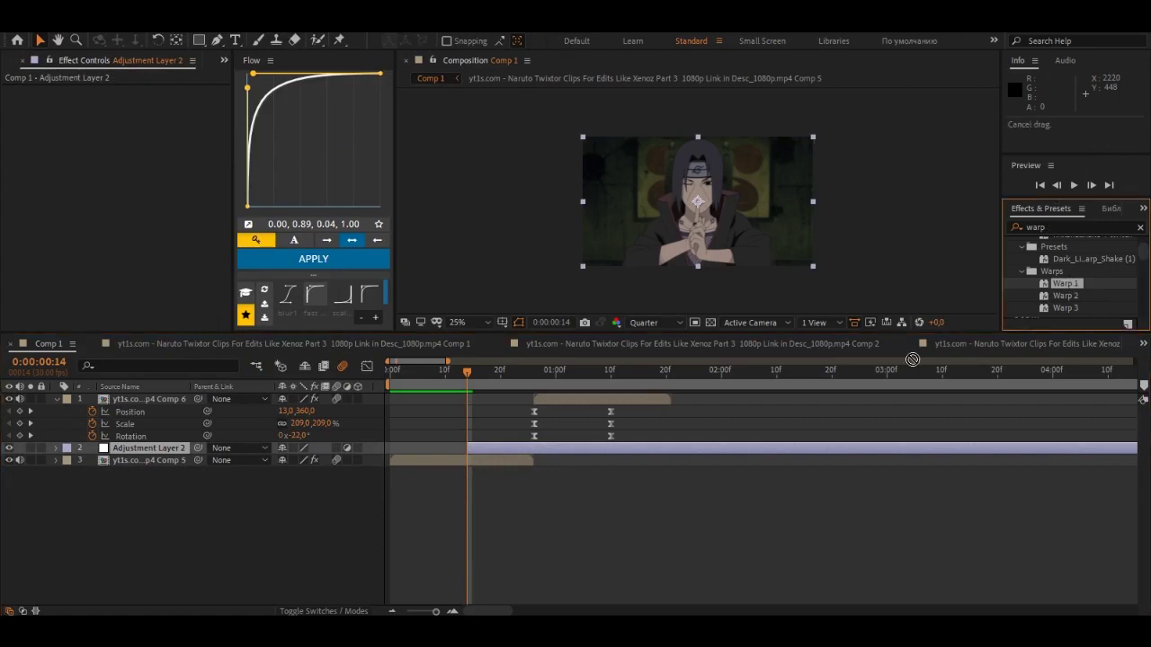
pyautogui.moveTo(1066, 282); pyautogui.dragTo(526, 445)
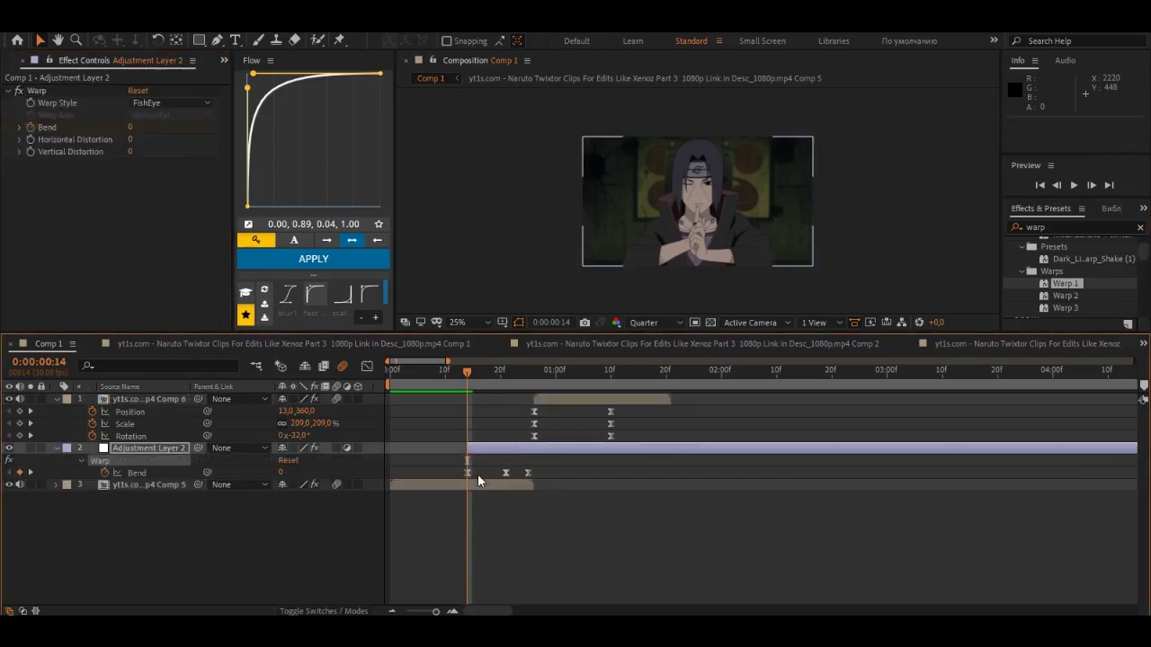
pyautogui.moveTo(458, 466); pyautogui.dragTo(533, 480)
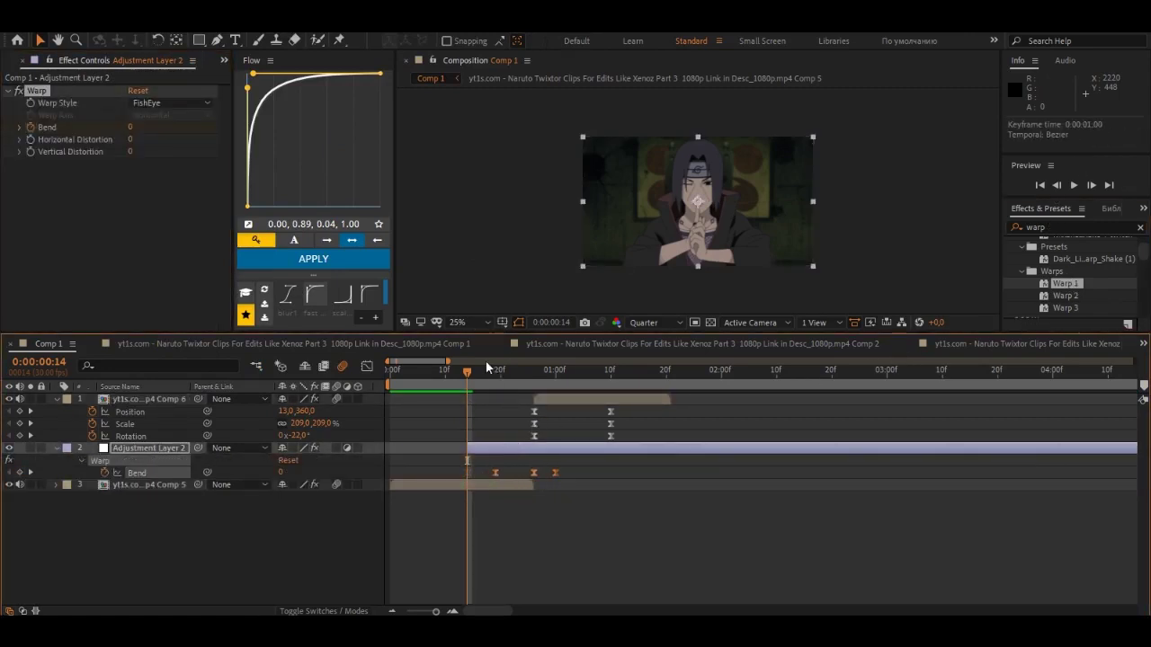
pyautogui.moveTo(487, 367); pyautogui.dragTo(531, 395)
pyautogui.hotkey('ctrl', 'shift', 'd')
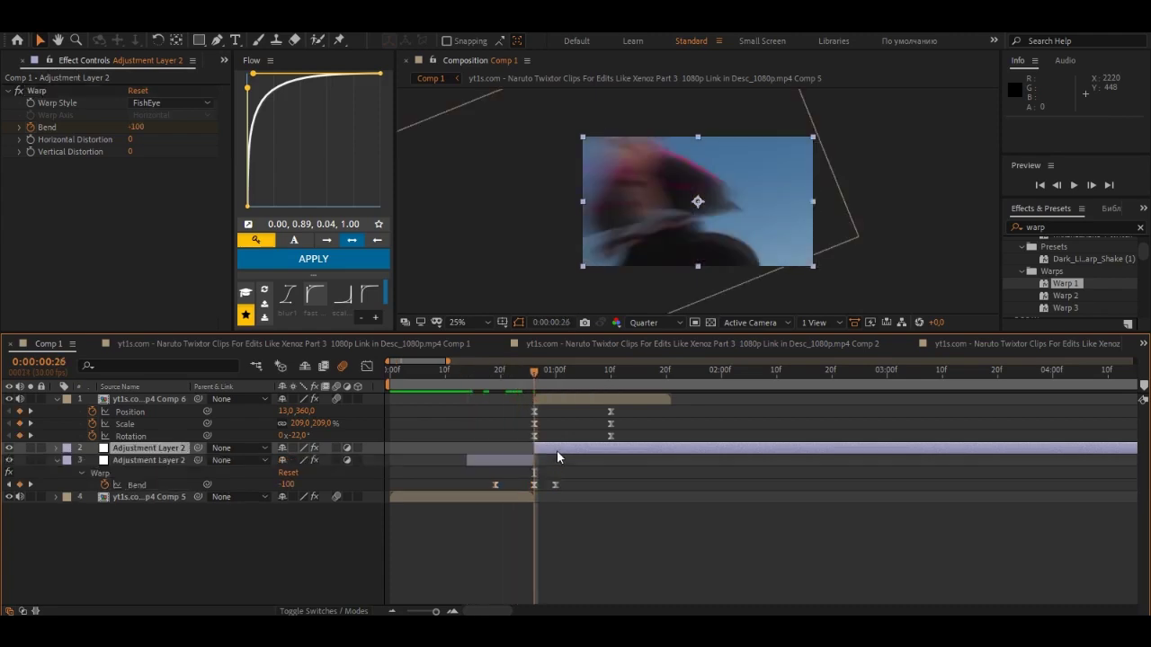
pyautogui.press('Delete')
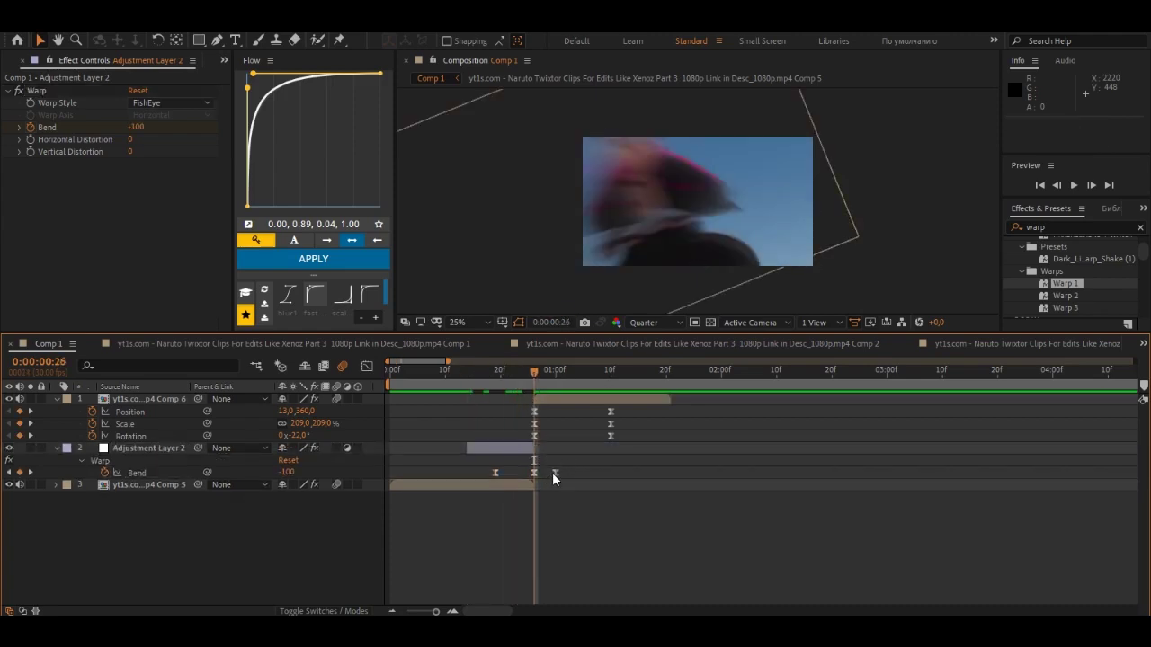
pyautogui.click(555, 472)
pyautogui.press('Delete')
pyautogui.moveTo(531, 377)
pyautogui.mouseDown()
pyautogui.moveTo(510, 392)
pyautogui.moveTo(438, 396)
pyautogui.mouseUp()
pyautogui.press('space')
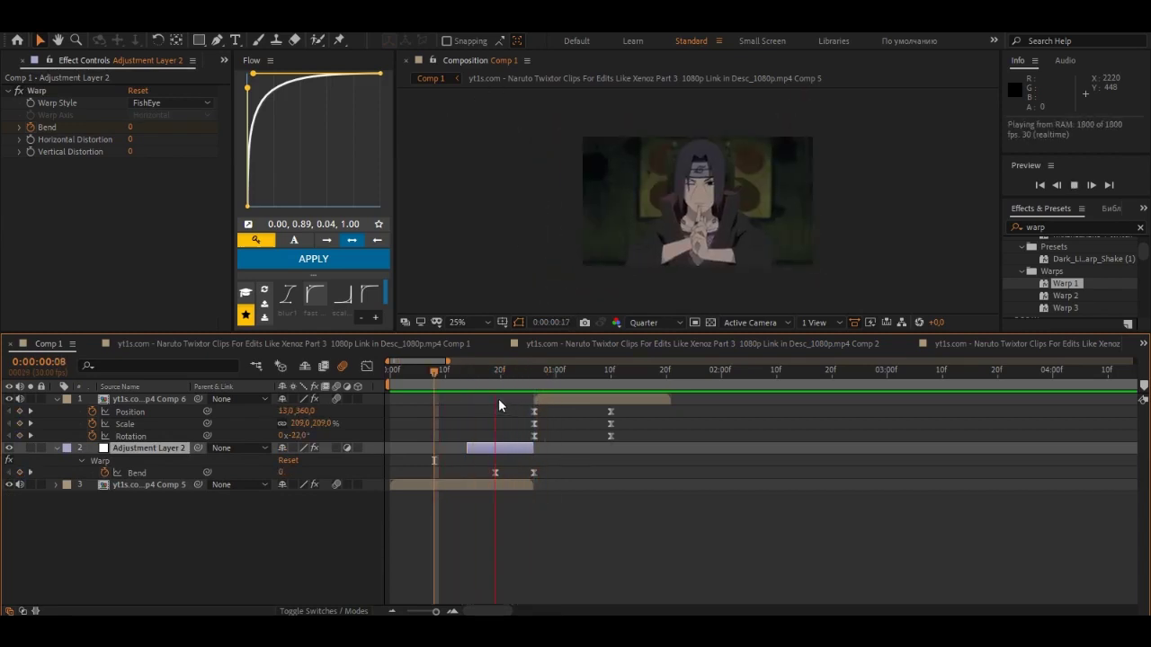
pyautogui.moveTo(581, 369)
pyautogui.mouseDown()
pyautogui.moveTo(454, 402)
pyautogui.moveTo(478, 395)
pyautogui.mouseUp()
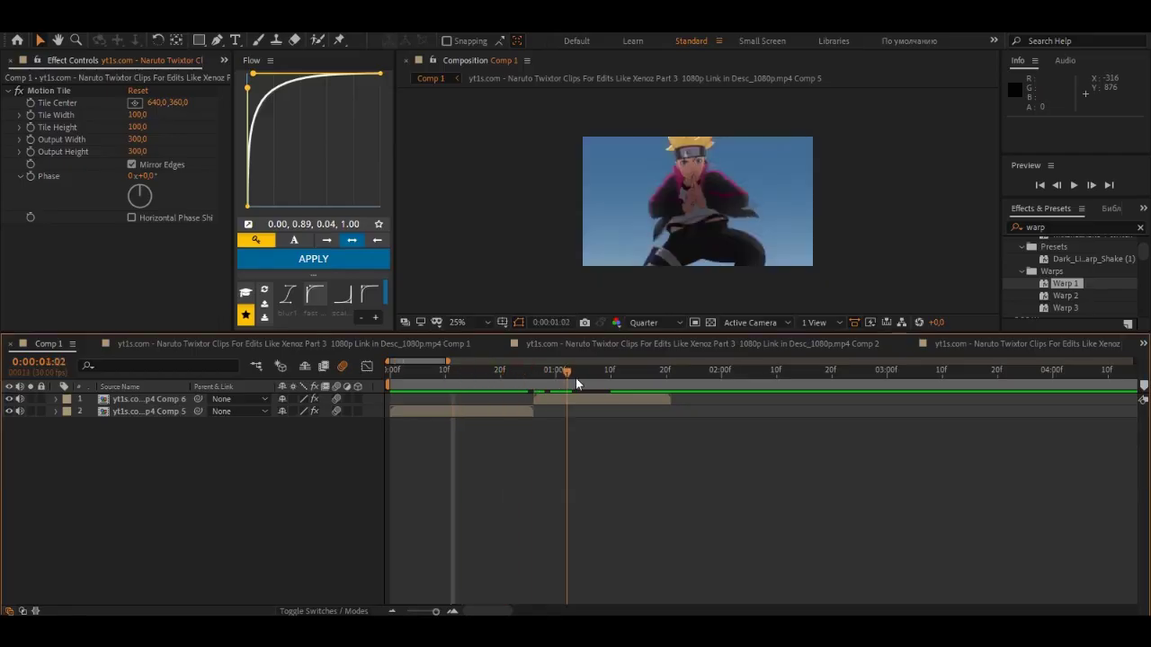
# Reset the Comp 5 clip's Position to the centre, 640,360
pyautogui.moveTo(575, 383); pyautogui.dragTo(500, 414)
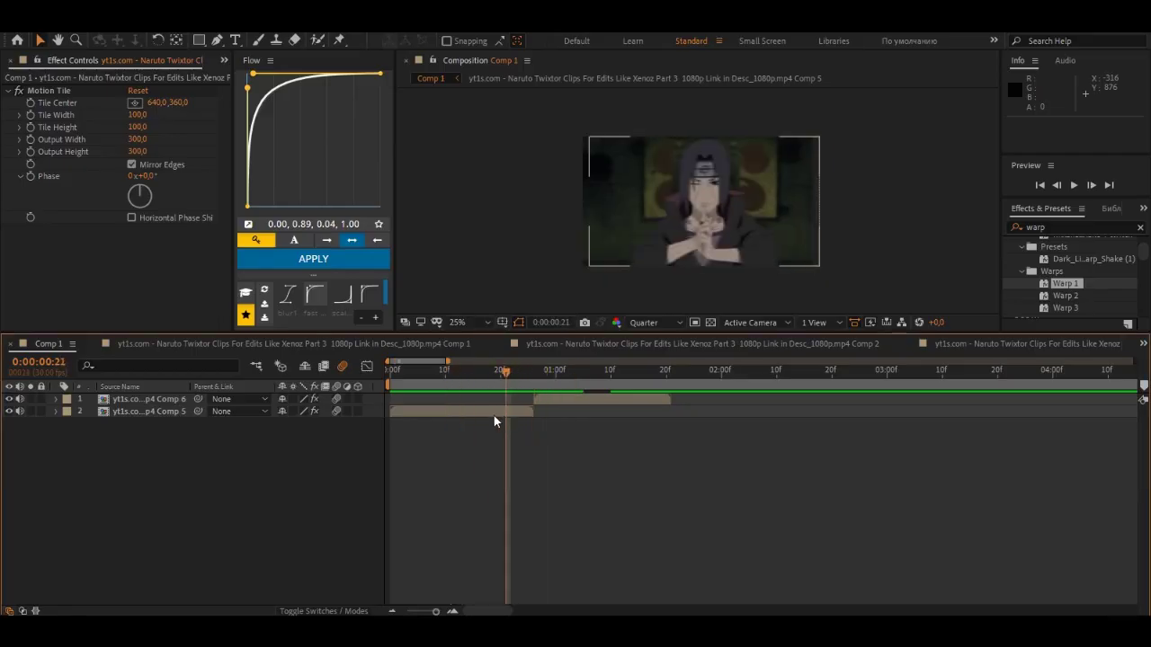
pyautogui.click(493, 414)
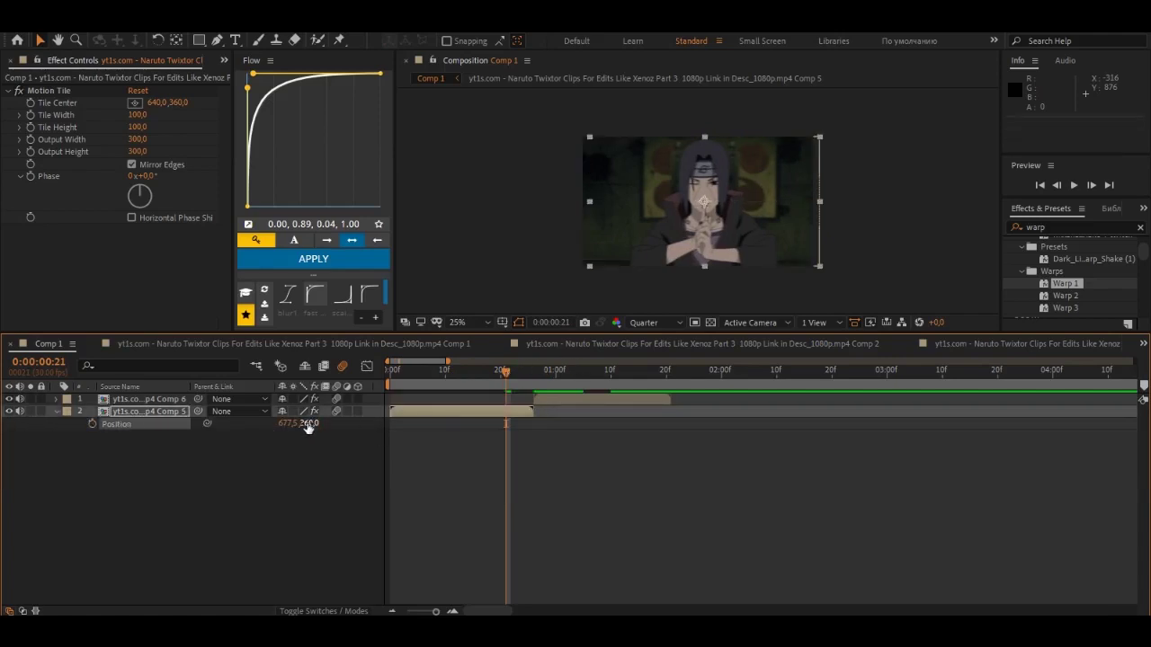
pyautogui.rightClick(306, 424)
pyautogui.click(178, 333)
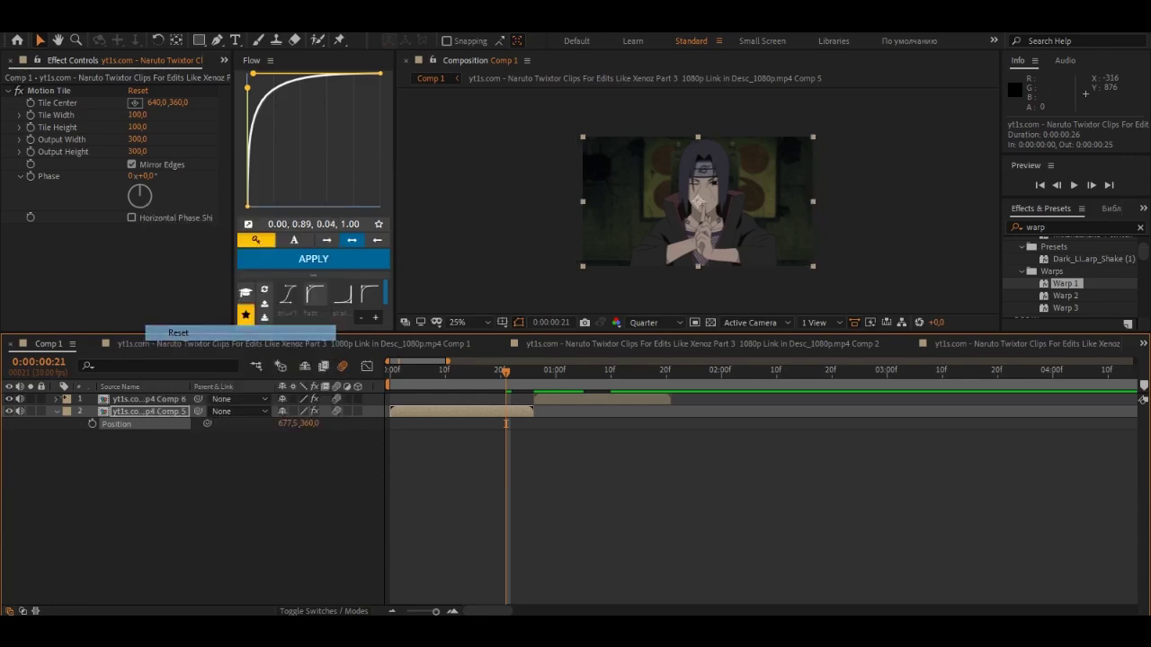
pyautogui.click(56, 411)
# Preview up to frame 12 and reveal Position alongside the other transform properties
pyautogui.press('space')
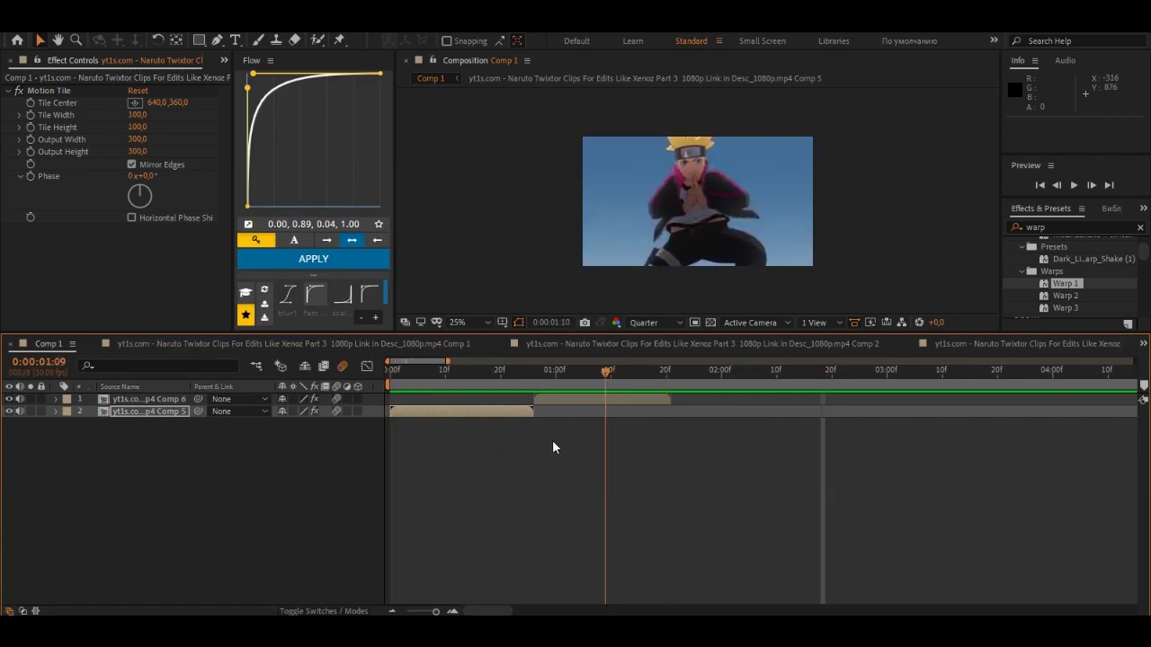
pyautogui.press('space')
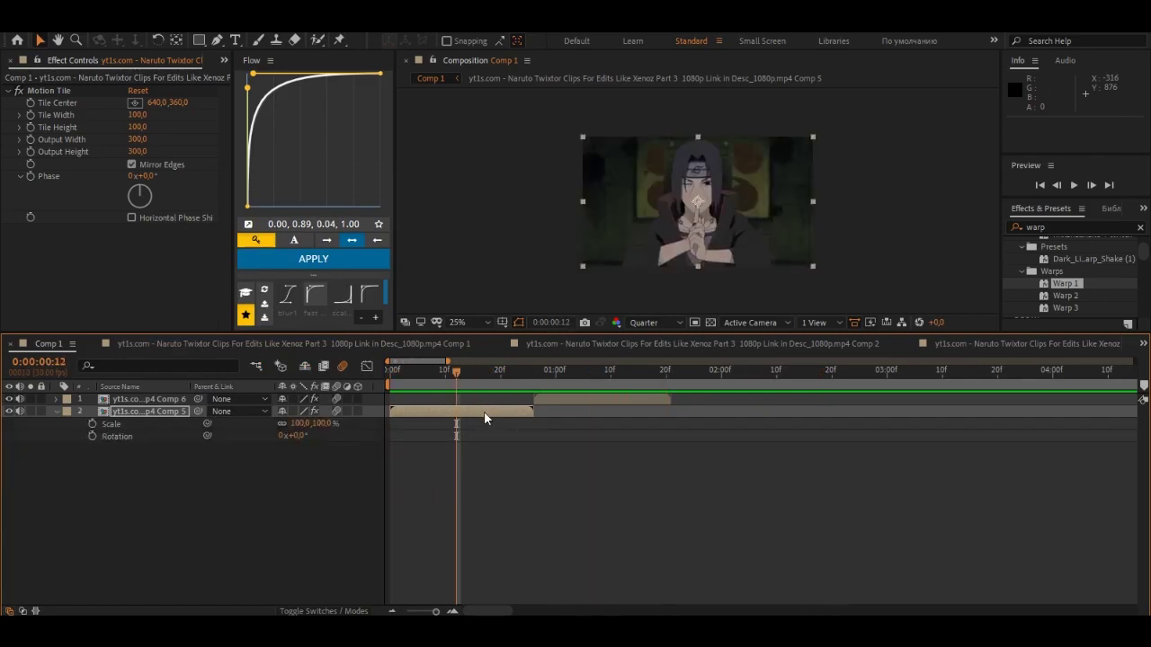
pyautogui.hotkey('shift', 'p')
# Keyframe Scale and Rotation at frame 12, then lower the clip to Y 741 at its last frame
pyautogui.click(90, 436)
pyautogui.click(91, 448)
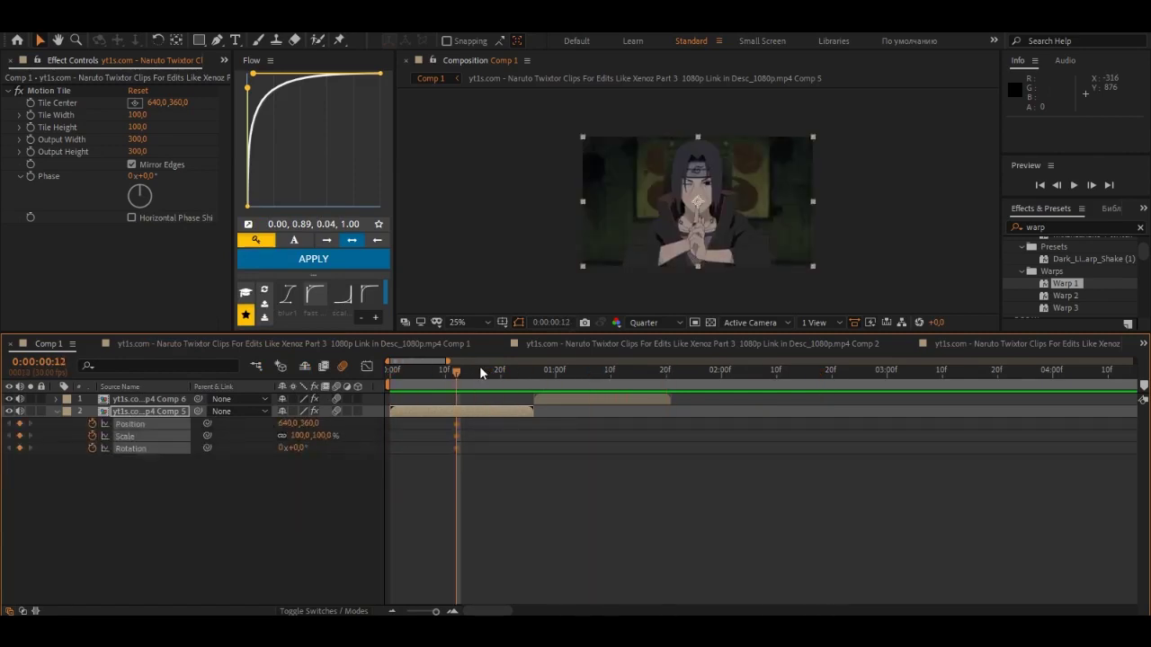
pyautogui.press('o')
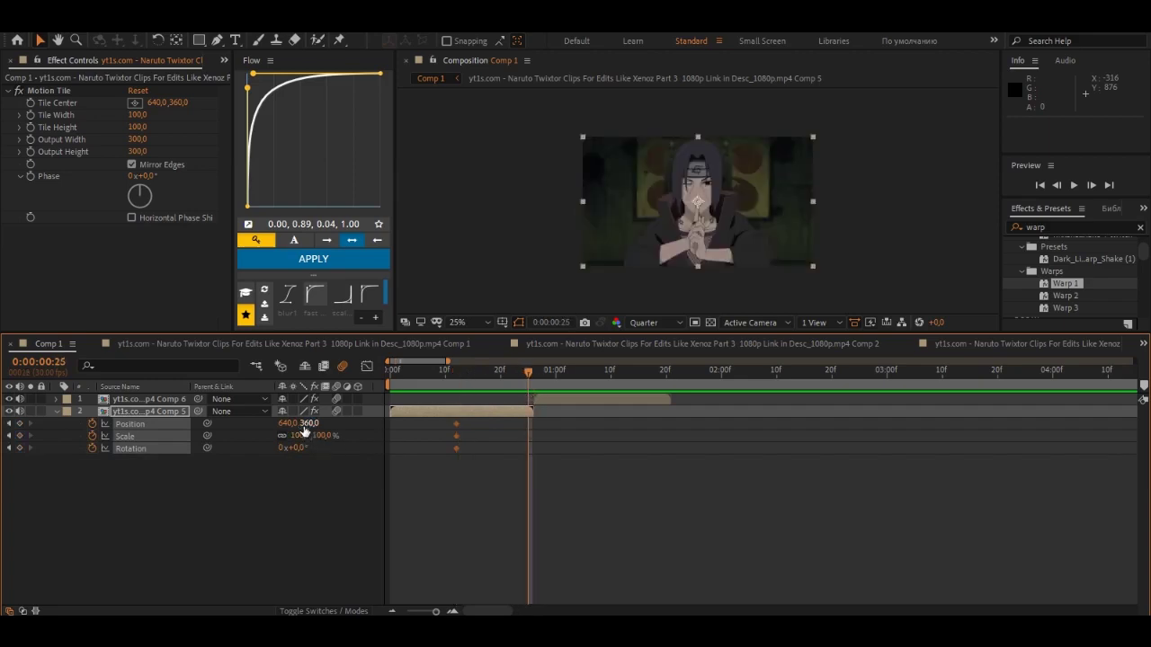
pyautogui.moveTo(304, 423)
pyautogui.mouseDown()
pyautogui.moveTo(465, 538)
pyautogui.moveTo(294, 435)
pyautogui.moveTo(319, 451)
pyautogui.mouseUp()
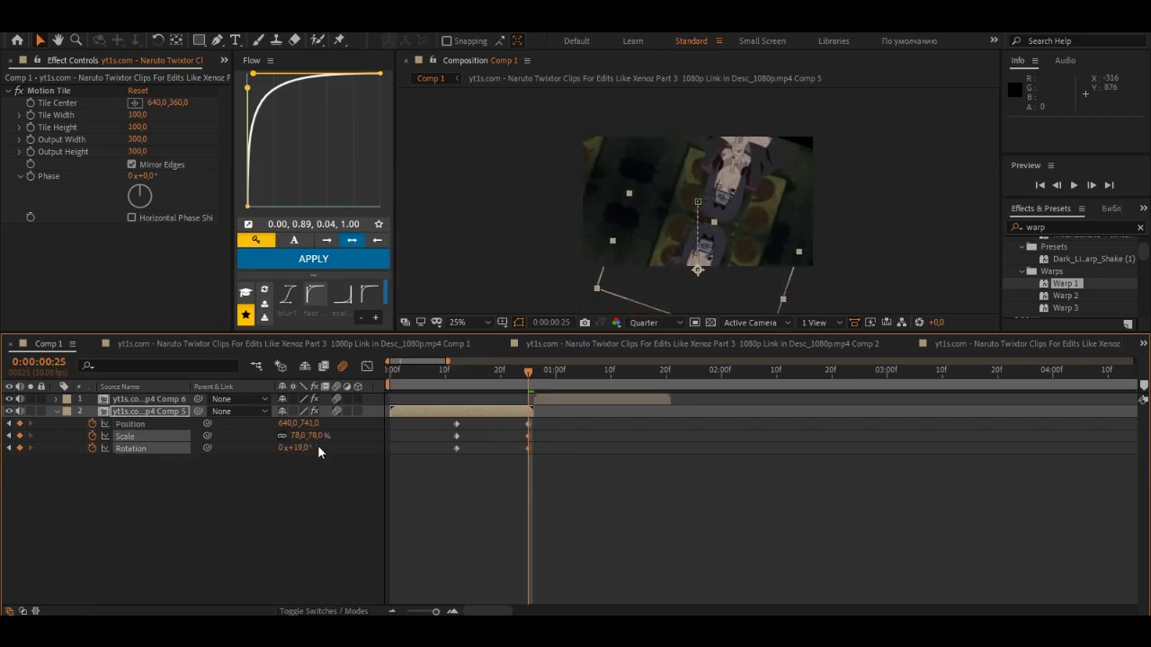
# Give the end keyframes a steep 0.95, 0.01, 1.00, 0.11 ease-in and preview it
pyautogui.moveTo(552, 428)
pyautogui.mouseDown()
pyautogui.moveTo(520, 454)
pyautogui.moveTo(534, 436)
pyautogui.mouseUp()
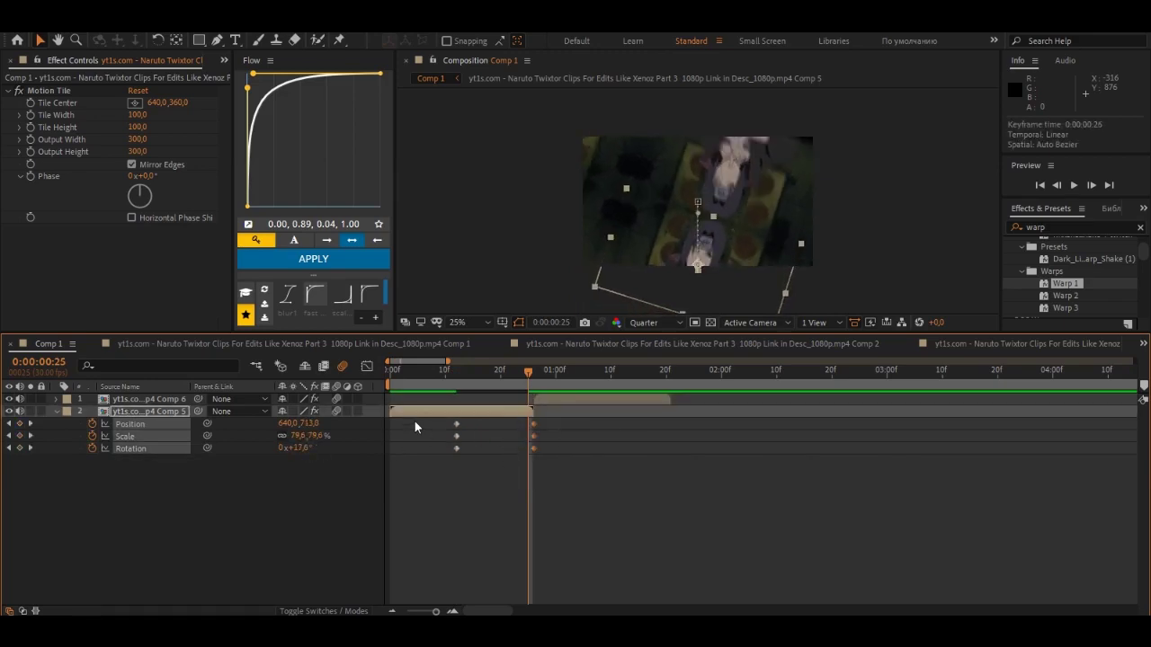
pyautogui.click(341, 294)
pyautogui.moveTo(383, 209); pyautogui.dragTo(374, 209)
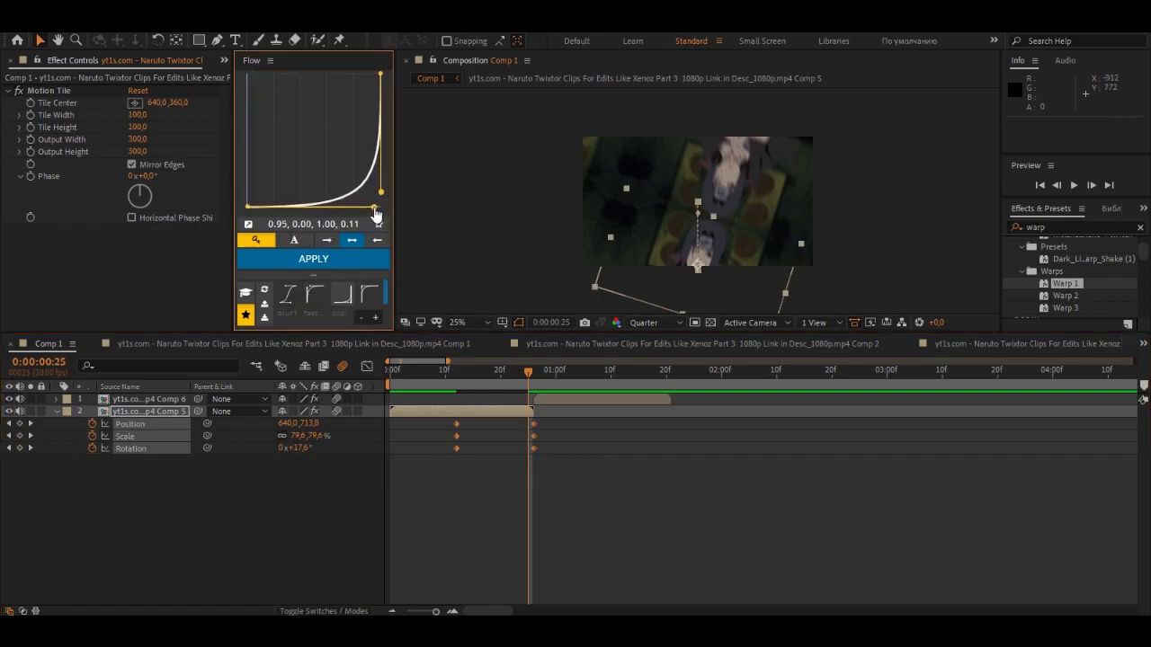
pyautogui.click(314, 258)
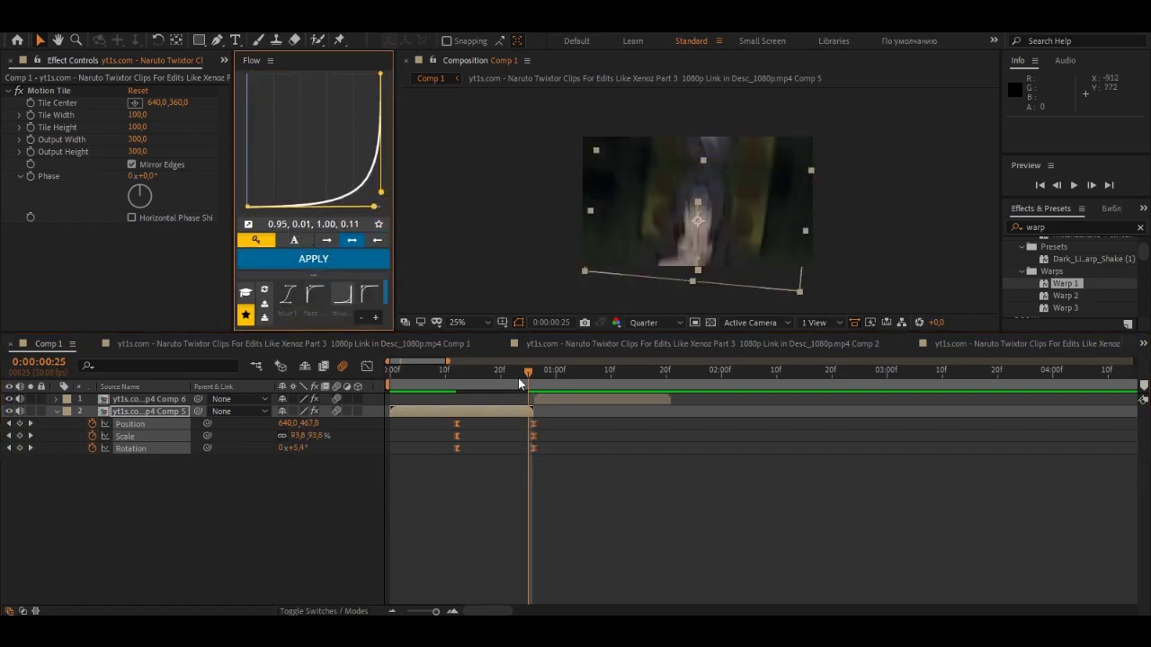
pyautogui.press('space')
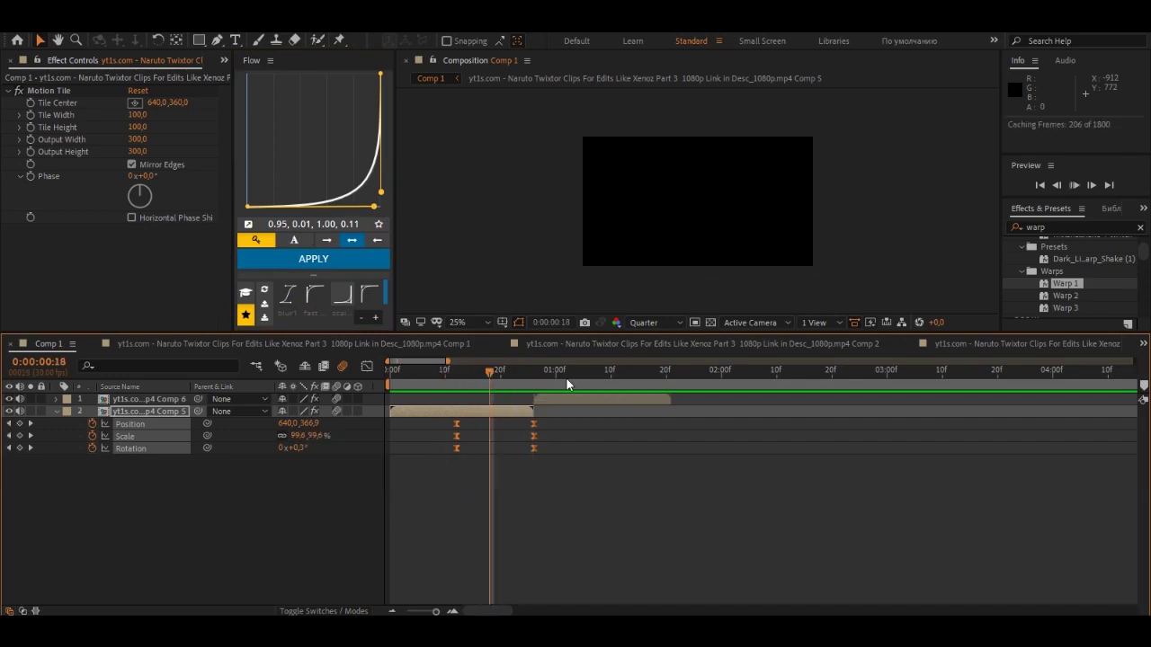
pyautogui.press('space')
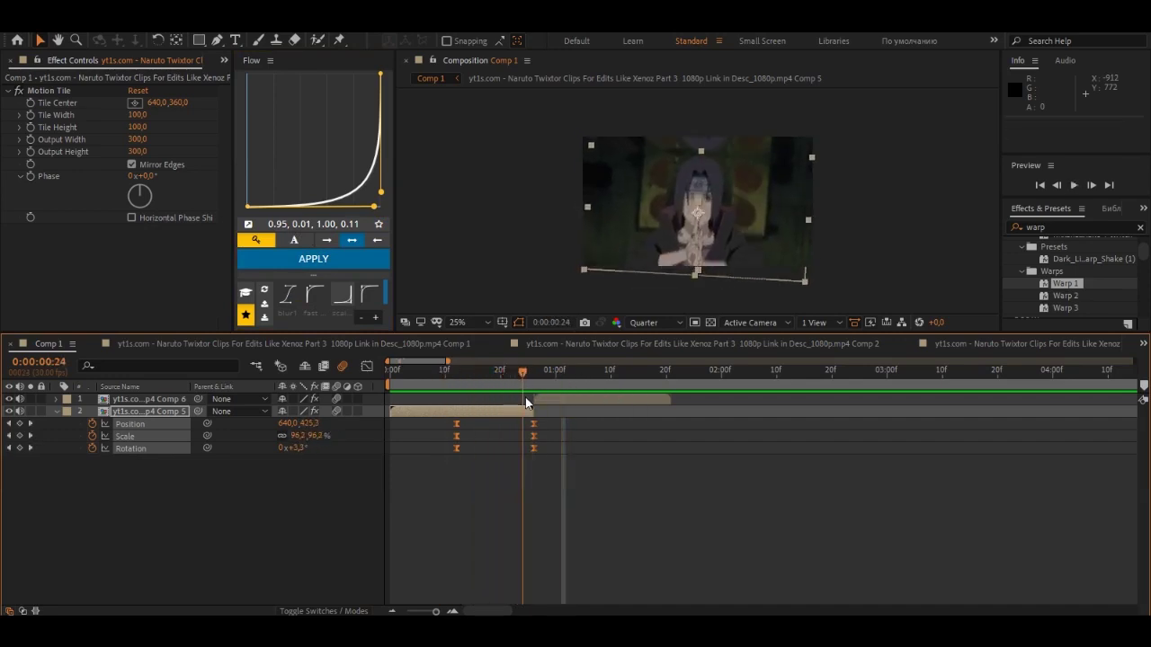
pyautogui.click(536, 396)
# Key Comp 6's Position, Scale and Rotation at its in-point and move them to 0:00:01:10
pyautogui.press('i')
pyautogui.press('s')
pyautogui.hotkey('shift', 'r')
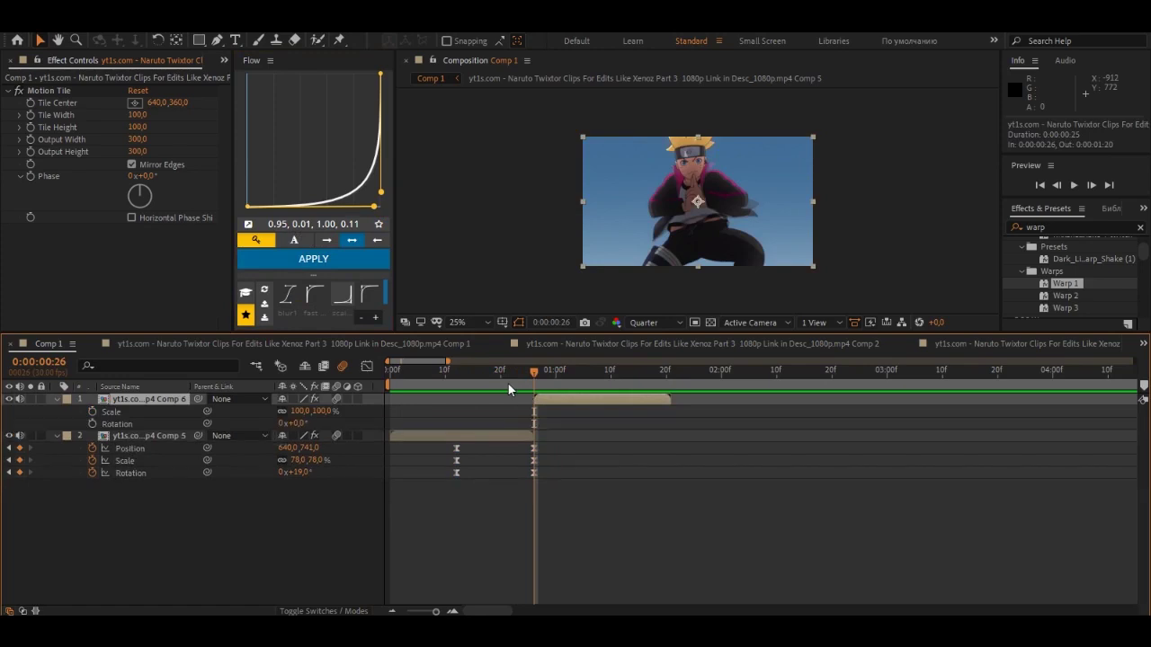
pyautogui.hotkey('shift', 'p')
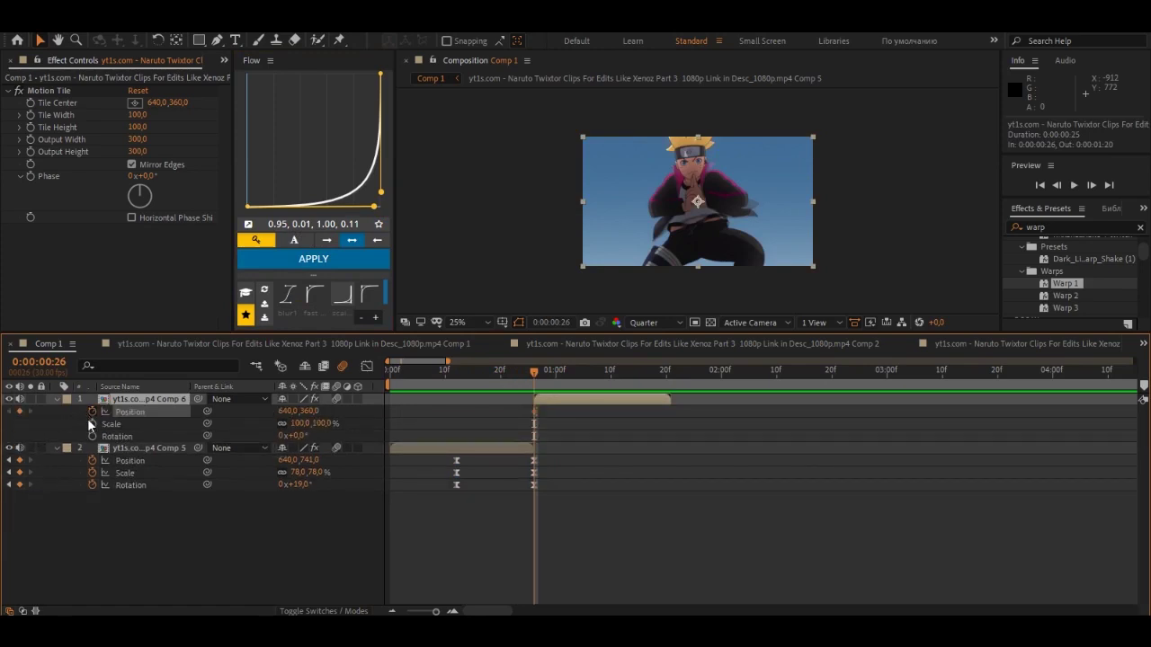
pyautogui.keyDown('shift'); pyautogui.click(117, 436); pyautogui.keyUp('shift')
pyautogui.moveTo(535, 413); pyautogui.dragTo(610, 422)
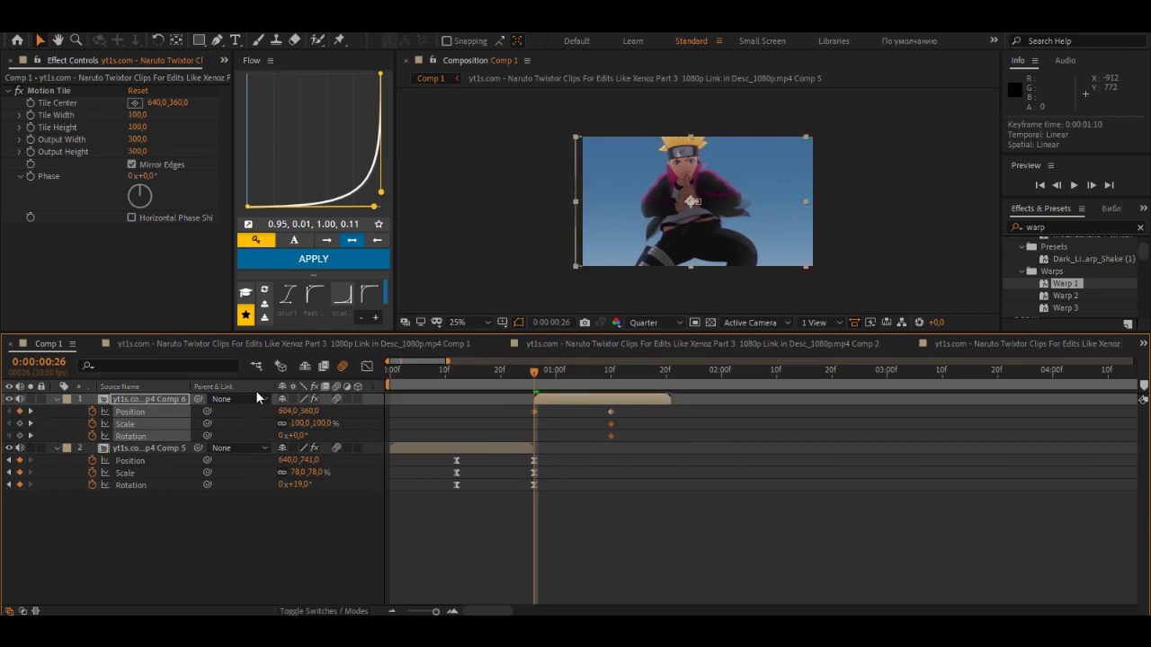
# Start Comp 6 raised to Y −17, scaled to 206% and tilted to −20°
pyautogui.moveTo(306, 411)
pyautogui.mouseDown()
pyautogui.moveTo(173, 286)
pyautogui.moveTo(306, 420)
pyautogui.moveTo(406, 441)
pyautogui.mouseUp()
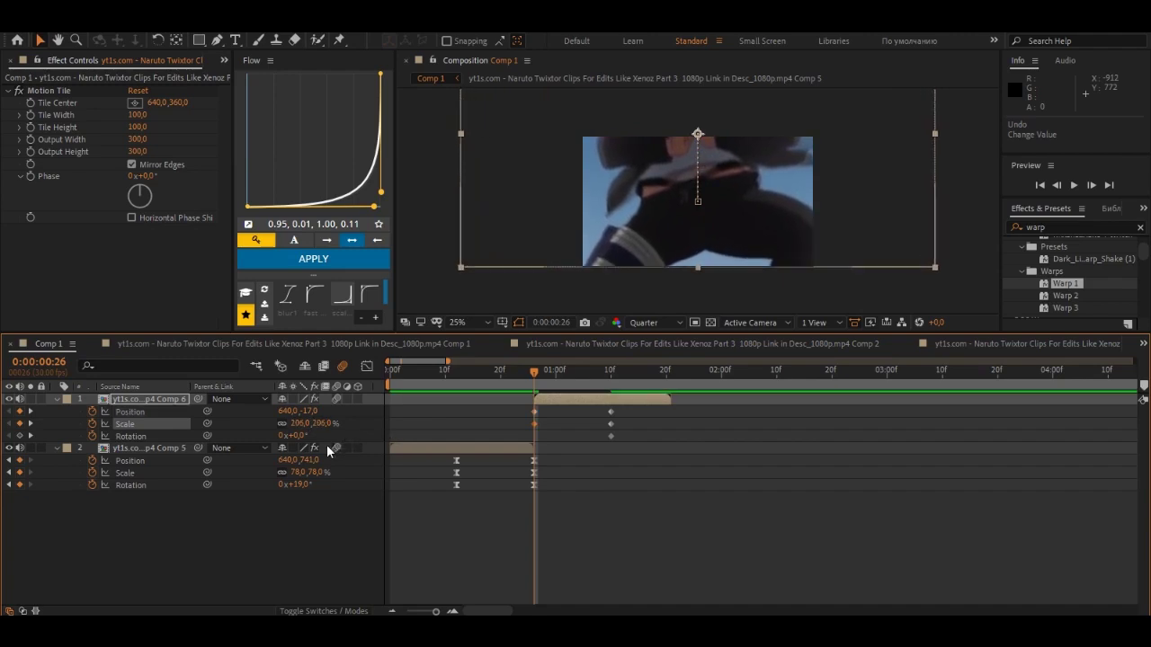
pyautogui.moveTo(297, 435); pyautogui.dragTo(378, 411)
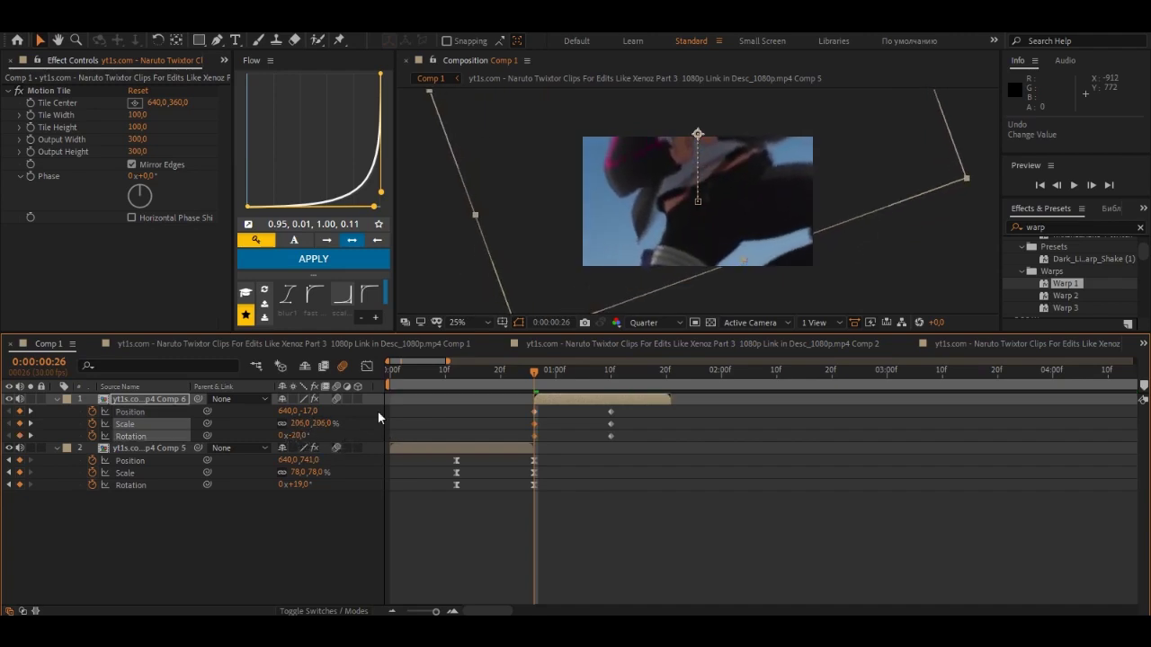
pyautogui.moveTo(522, 376); pyautogui.dragTo(509, 384)
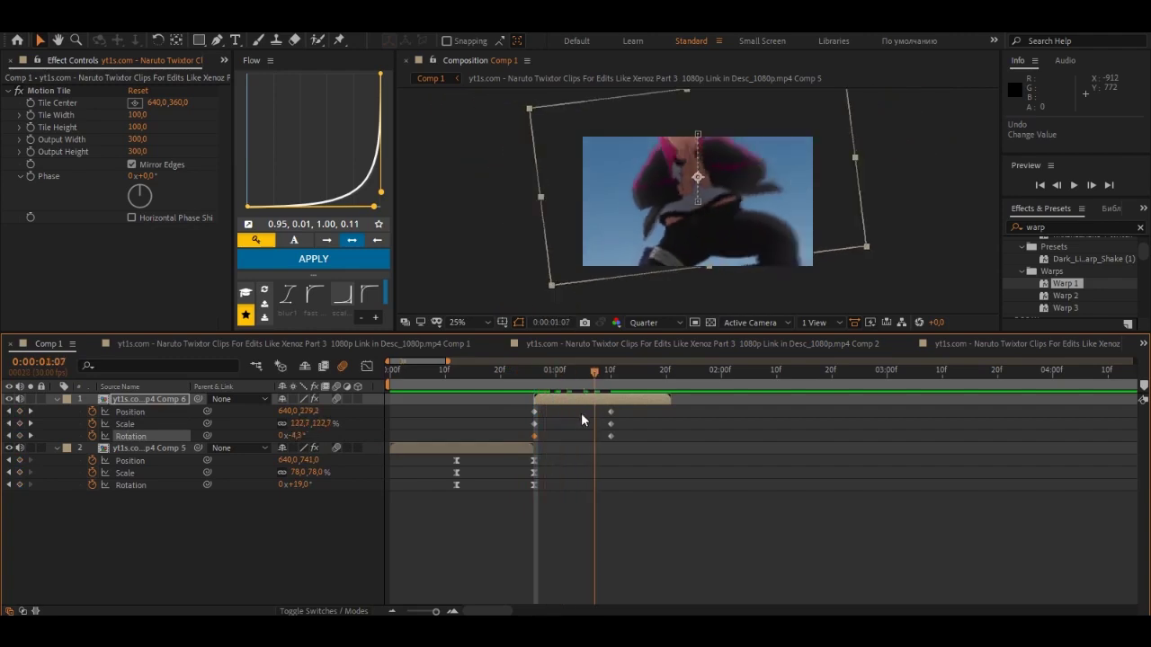
# Apply a 0.00, 0.89, 0.04, 1.00 ease-out to the new keyframes and return to frame 17
pyautogui.moveTo(491, 404); pyautogui.dragTo(623, 432)
pyautogui.click(309, 297)
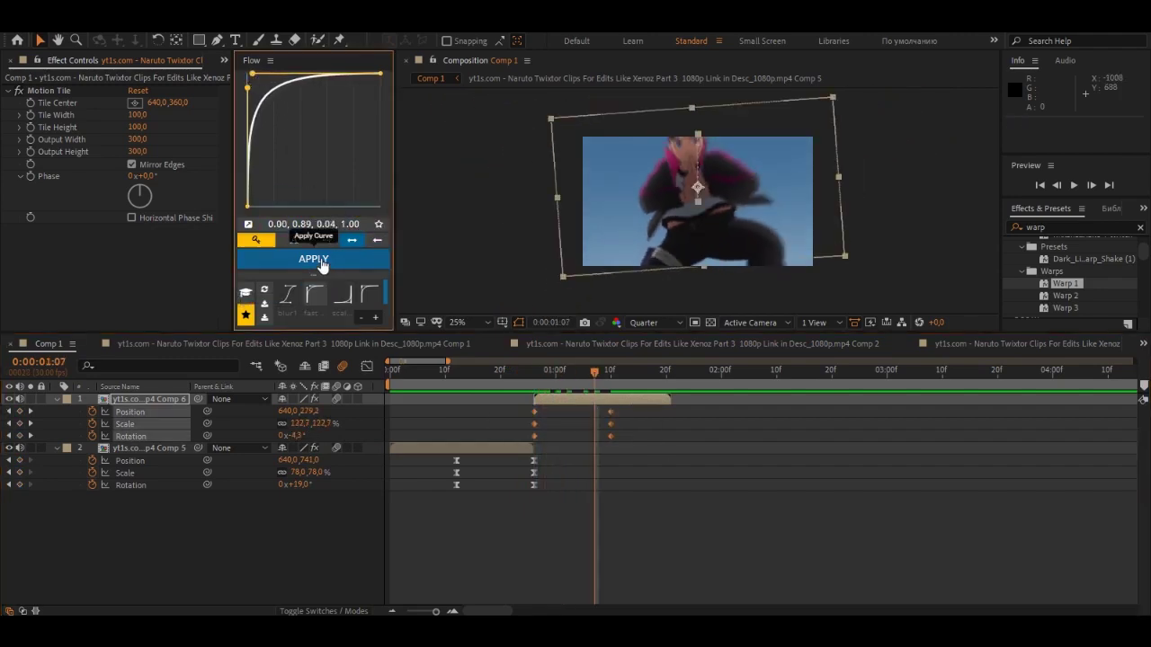
pyautogui.click(314, 259)
pyautogui.moveTo(593, 370)
pyautogui.mouseDown()
pyautogui.moveTo(484, 430)
pyautogui.moveTo(497, 447)
pyautogui.mouseUp()
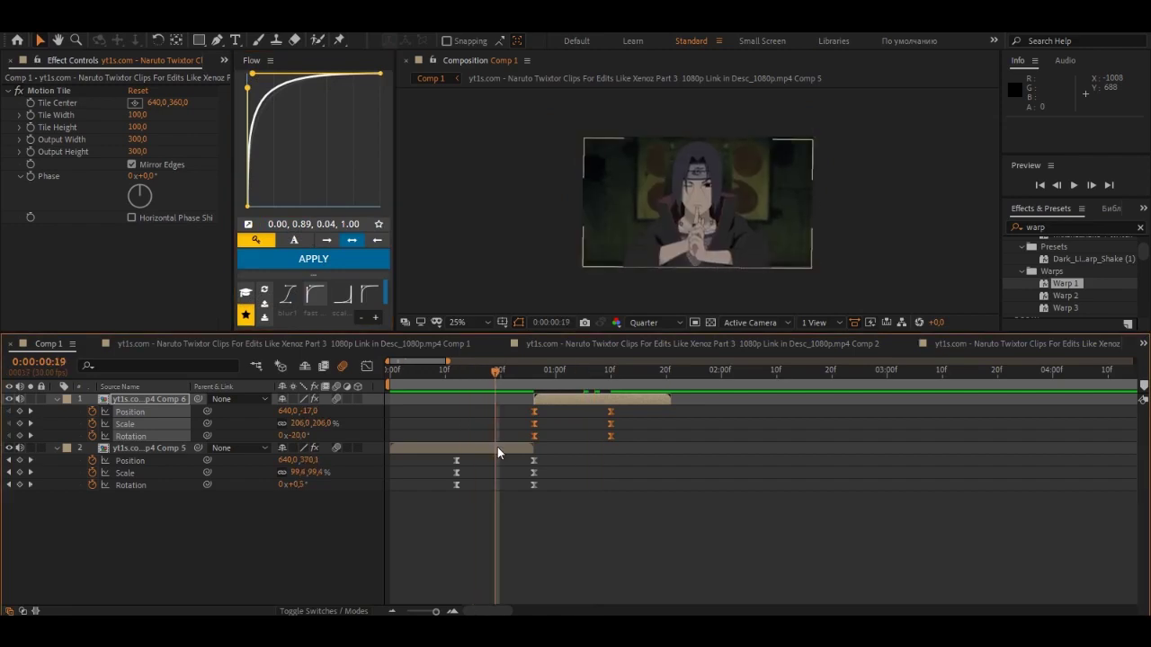
# Add an adjustment layer starting at frame 19, deleting the part before it
pyautogui.click(497, 447)
pyautogui.click(126, 18)
pyautogui.moveTo(141, 39)
pyautogui.click(413, 137)
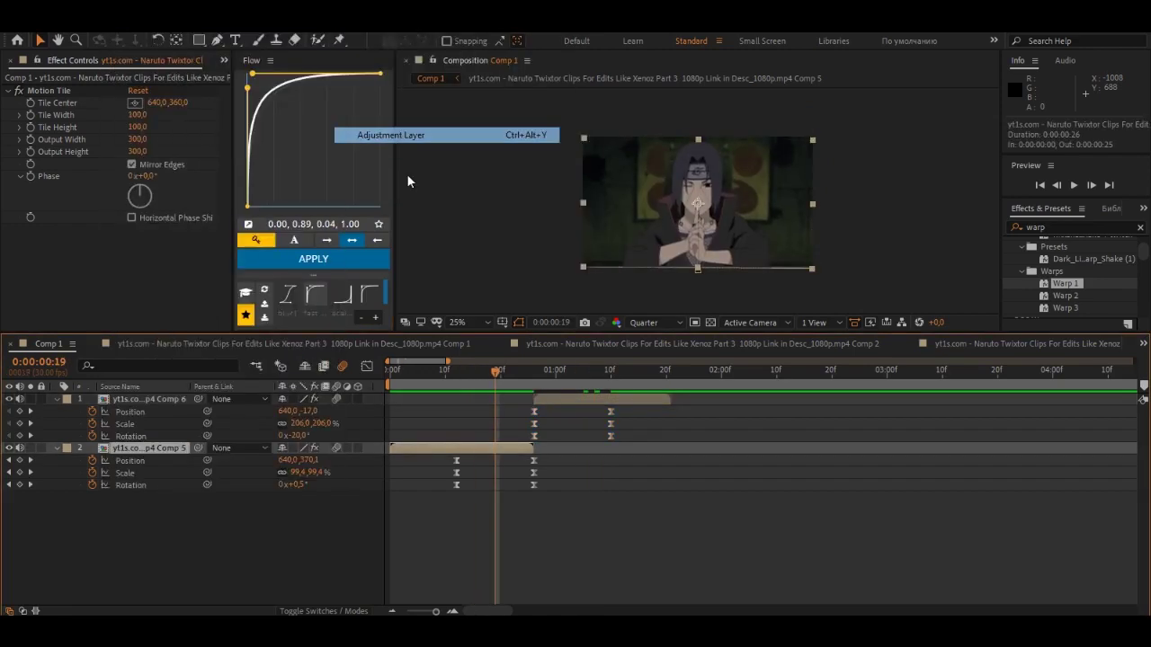
pyautogui.hotkey('ctrl', 'shift', 'd')
pyautogui.press('Delete')
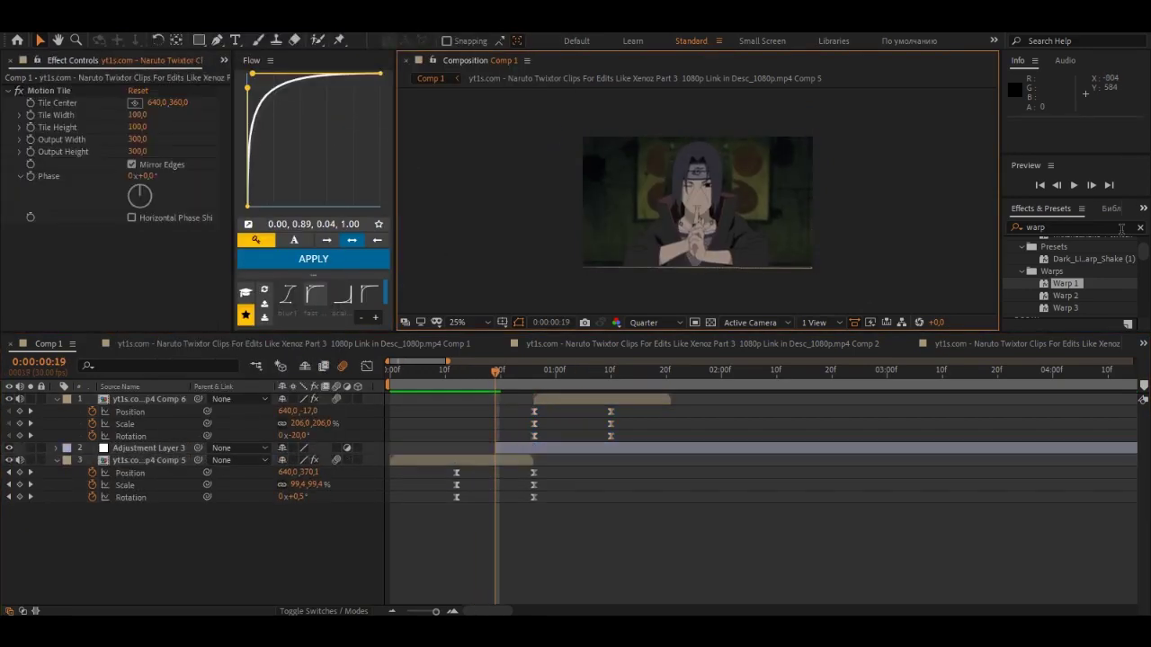
# Apply the FishEye Warp to the adjustment layer and trim it off after frame 26
pyautogui.moveTo(1071, 284); pyautogui.dragTo(524, 447)
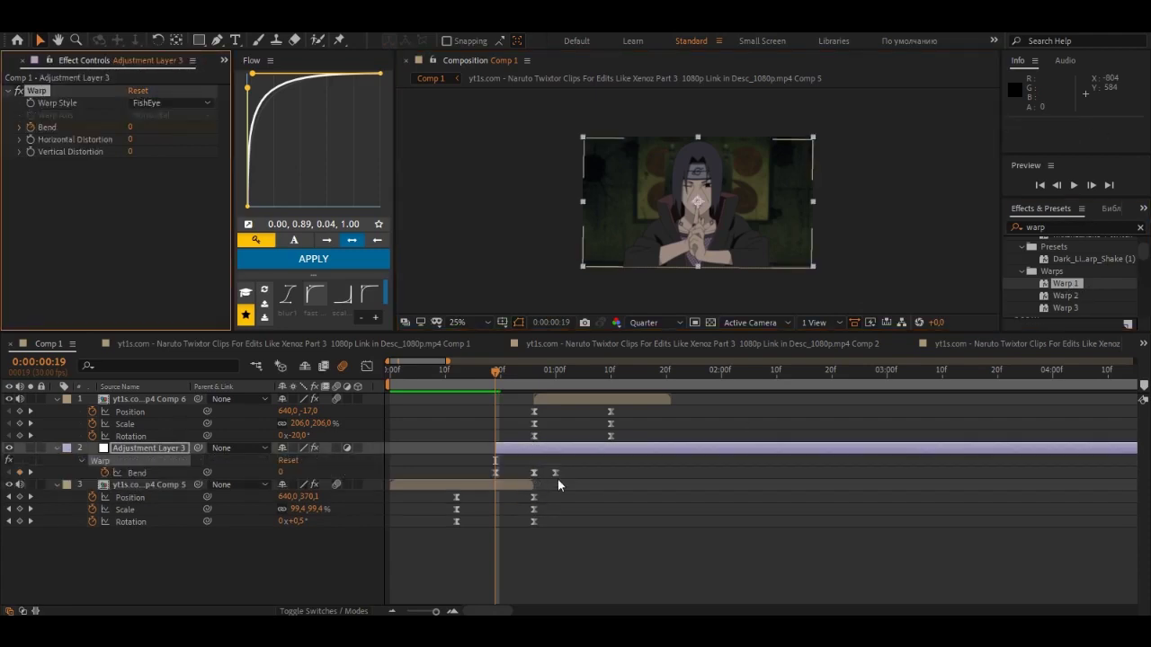
pyautogui.moveTo(496, 370); pyautogui.dragTo(534, 370)
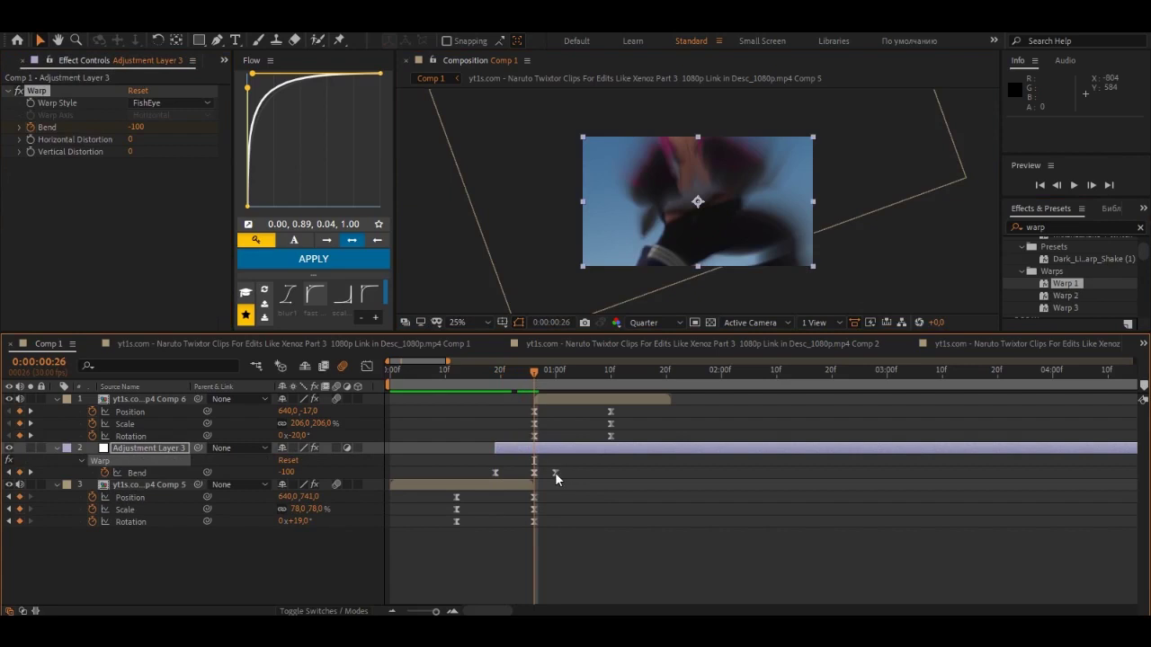
pyautogui.click(546, 450)
pyautogui.hotkey('ctrl', 'shift', 'd')
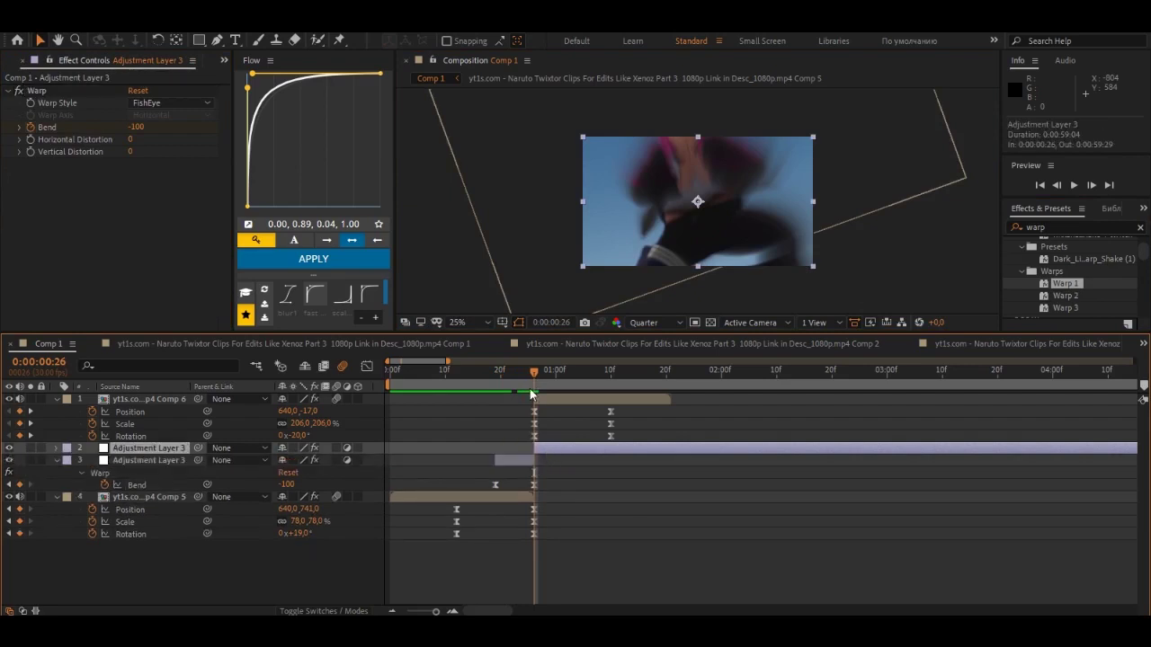
pyautogui.press('Delete')
# Preview the warped transition from the first frame up to the cut
pyautogui.press('space')
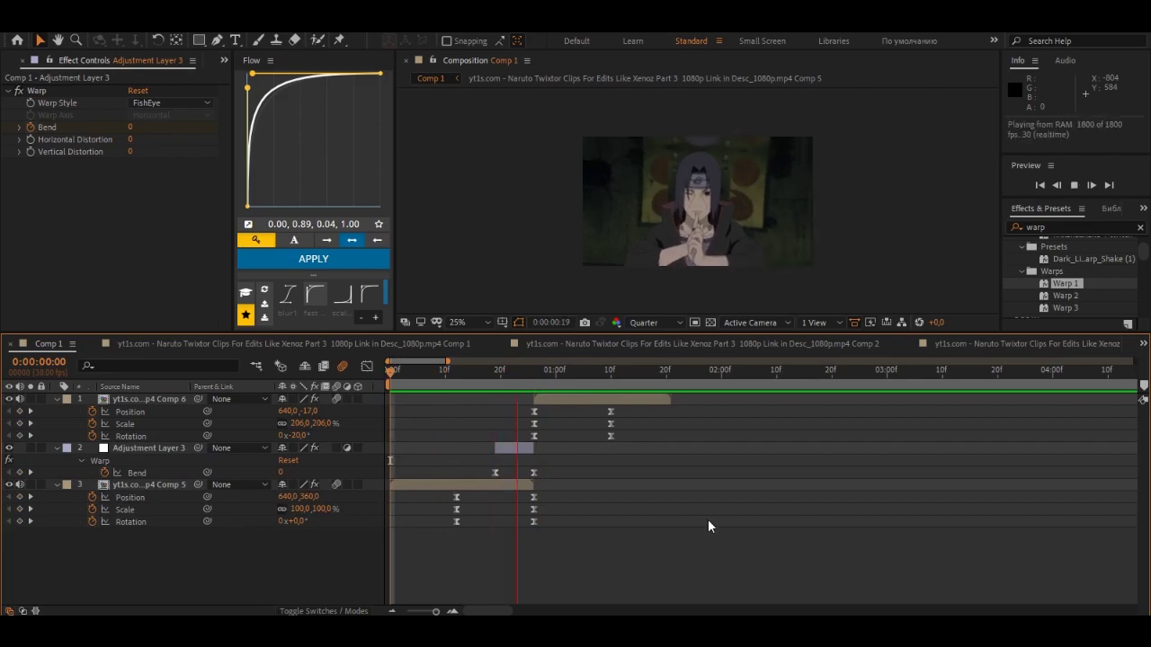
pyautogui.press('space')
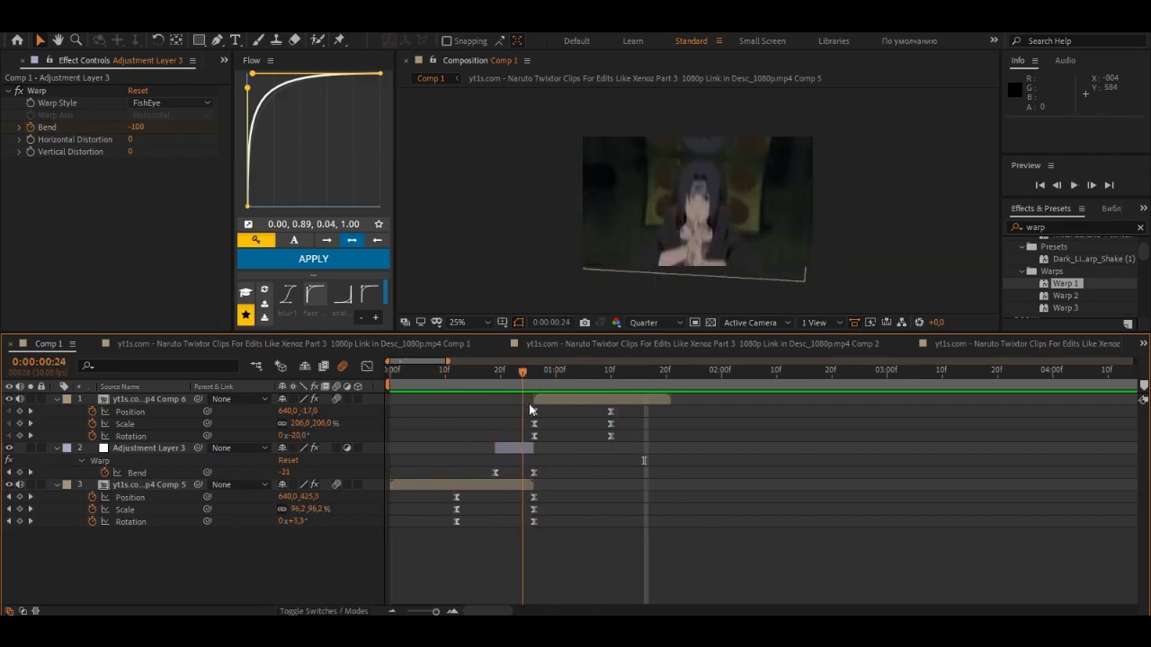
pyautogui.moveTo(530, 410); pyautogui.dragTo(295, 424)
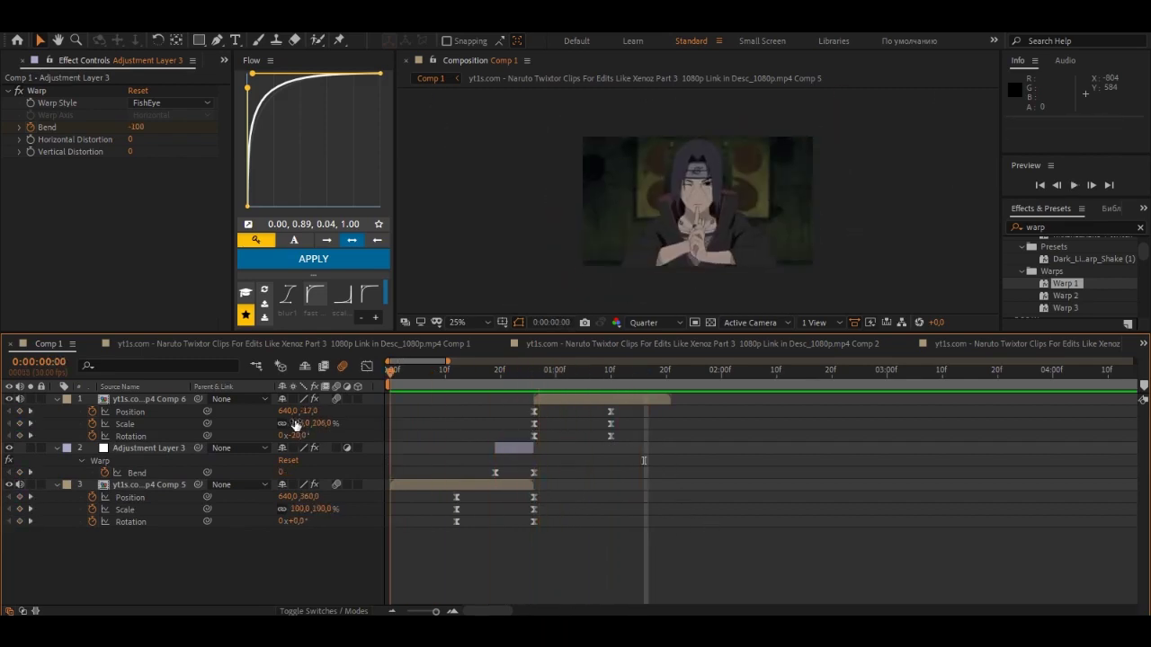
pyautogui.press('space')
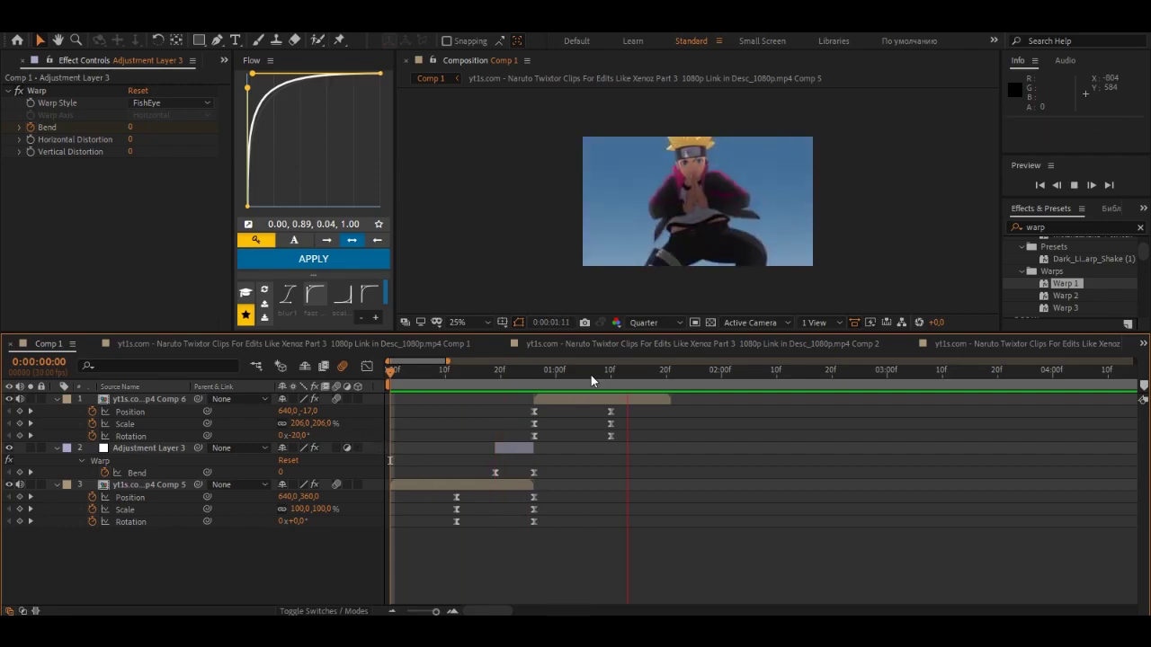
pyautogui.click(535, 375)
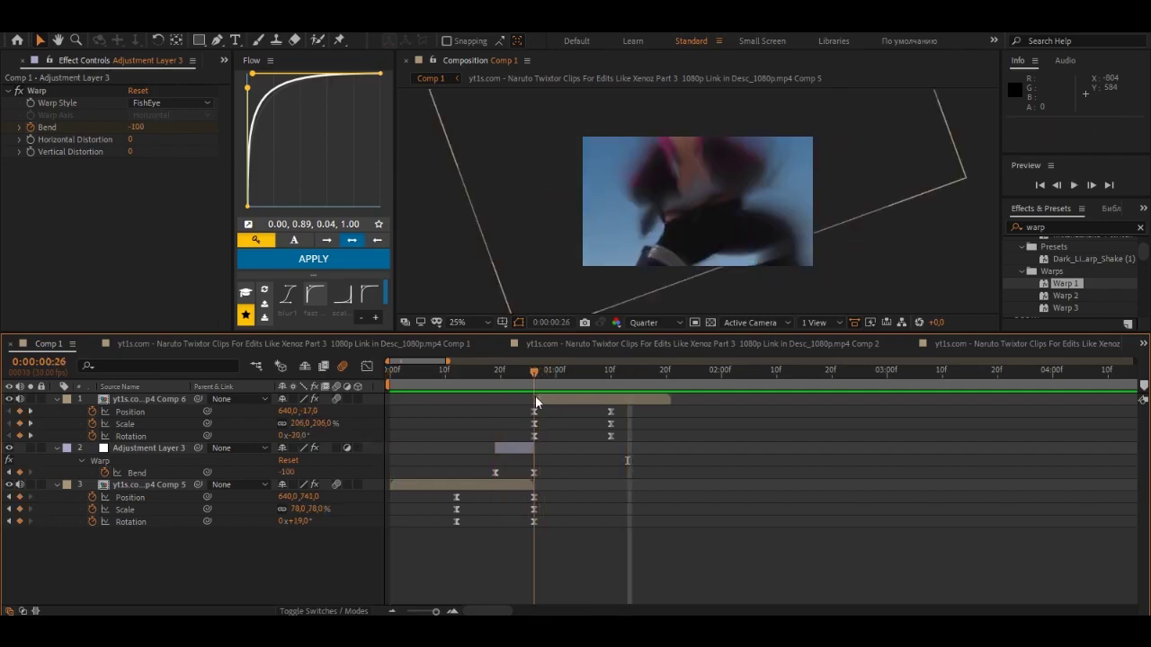
# Search effects for 'tur' and apply the rinxane turbulent preset to Comp 6
pyautogui.click(1062, 228)
pyautogui.write('tue')
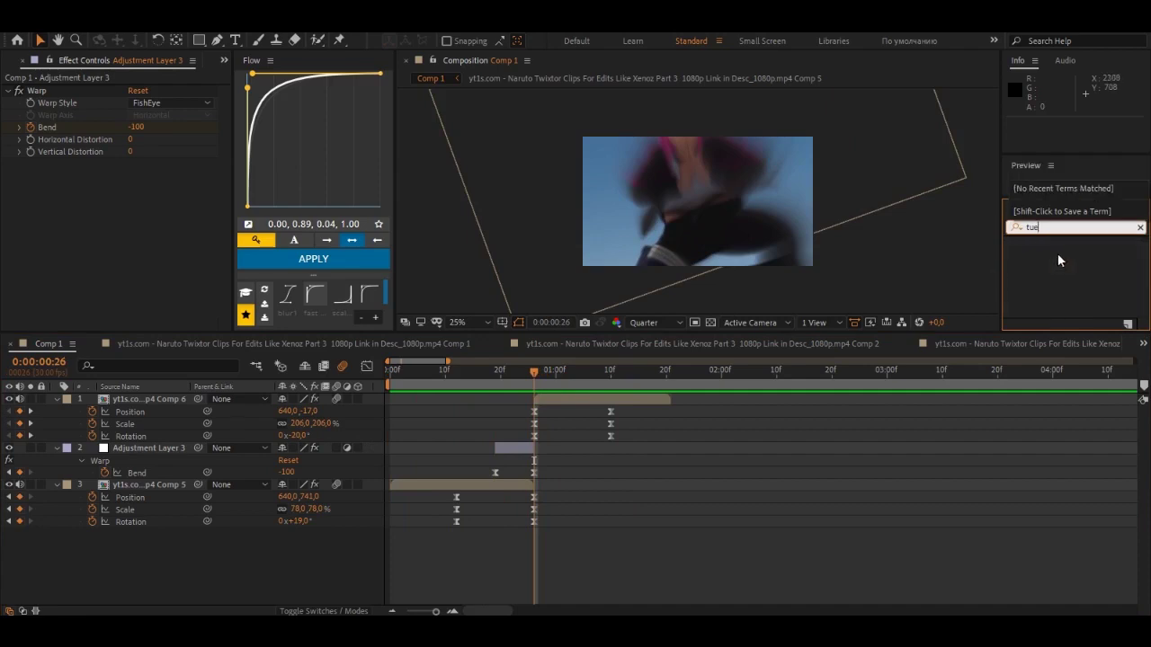
pyautogui.press('BackSpace')
pyautogui.write('r')
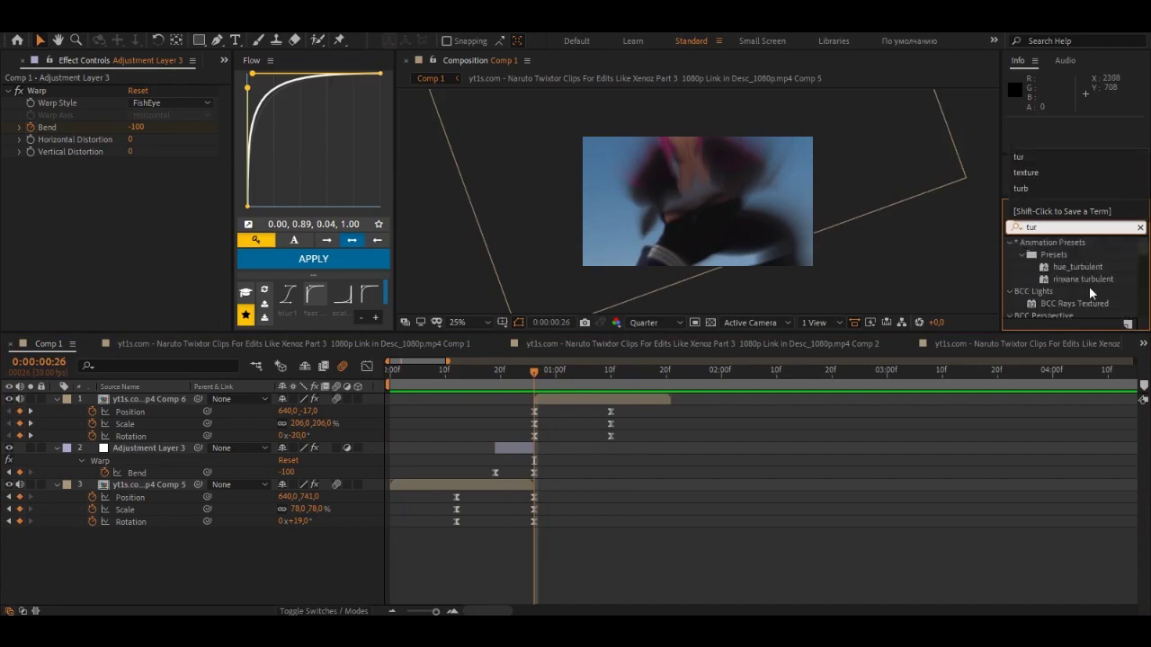
pyautogui.moveTo(1075, 281); pyautogui.dragTo(543, 404)
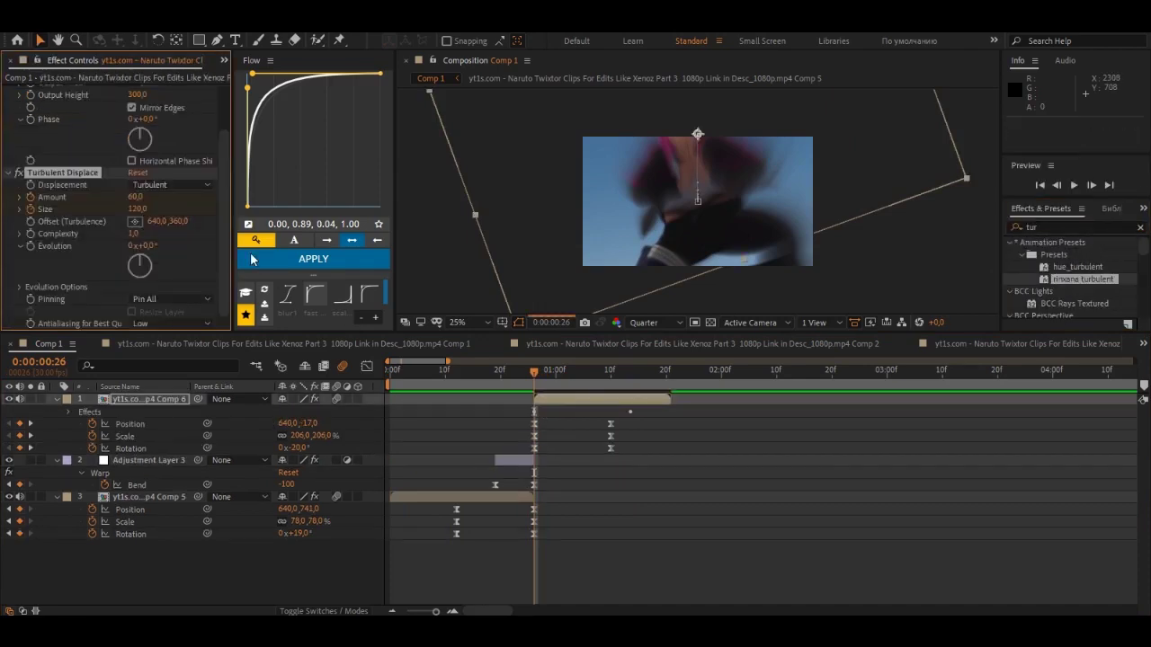
# Shift the later Amount and Size keyframes two frames earlier and shape a 0.00, 0.75, 0.21, 1.00 ease
pyautogui.moveTo(539, 374); pyautogui.dragTo(586, 401)
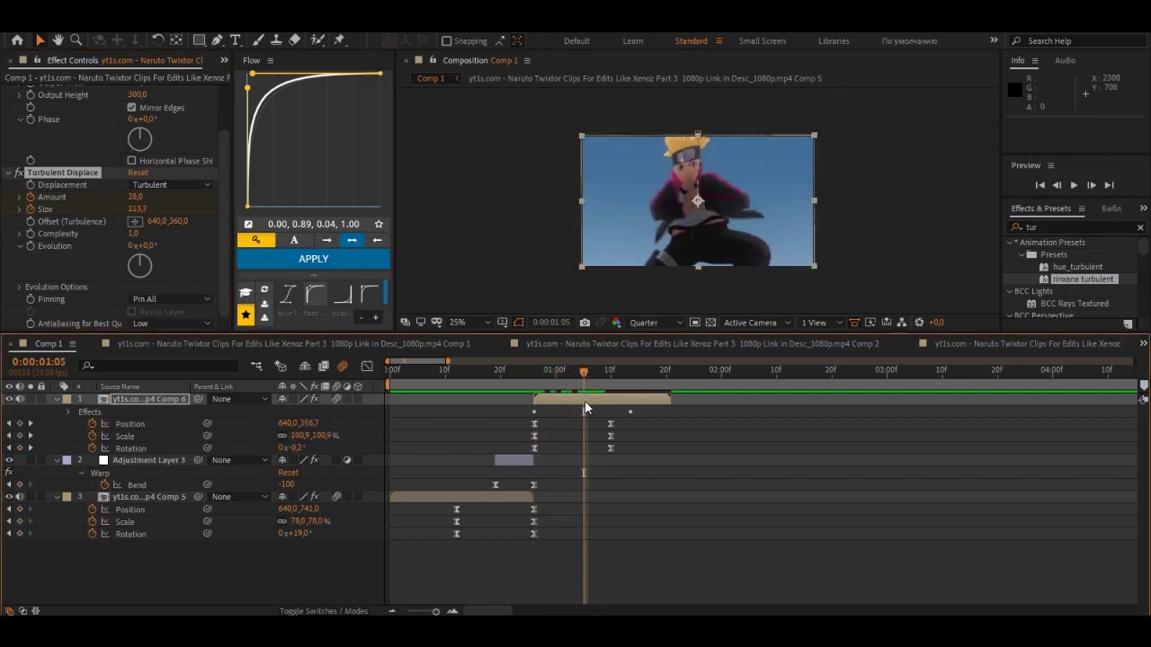
pyautogui.press('u')
pyautogui.moveTo(630, 436); pyautogui.dragTo(525, 441)
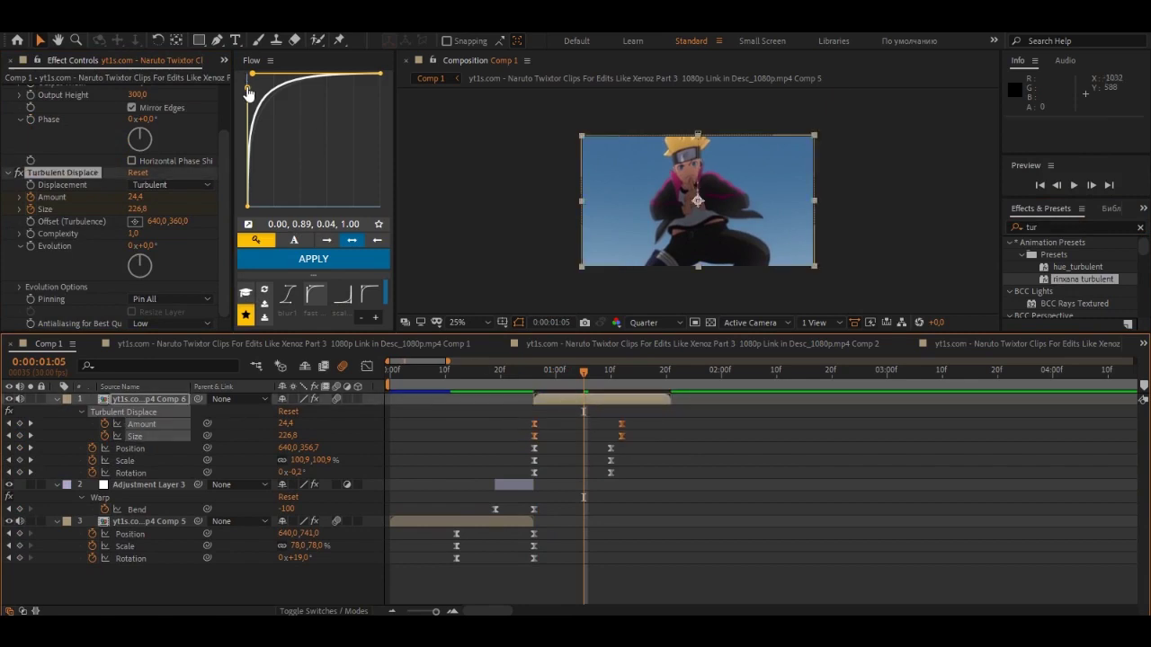
pyautogui.moveTo(247, 88)
pyautogui.mouseDown()
pyautogui.moveTo(248, 107)
pyautogui.moveTo(276, 74)
pyautogui.mouseUp()
# Apply the softer ease to the turbulence keyframes and preview around the cut
pyautogui.click(314, 258)
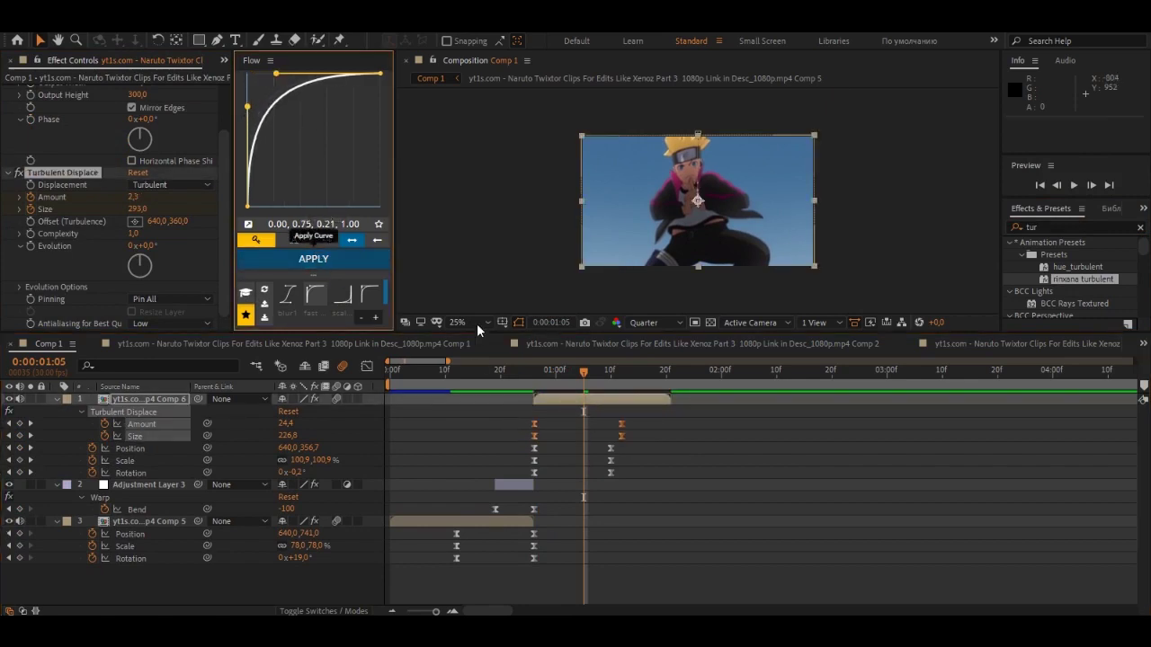
pyautogui.click(533, 395)
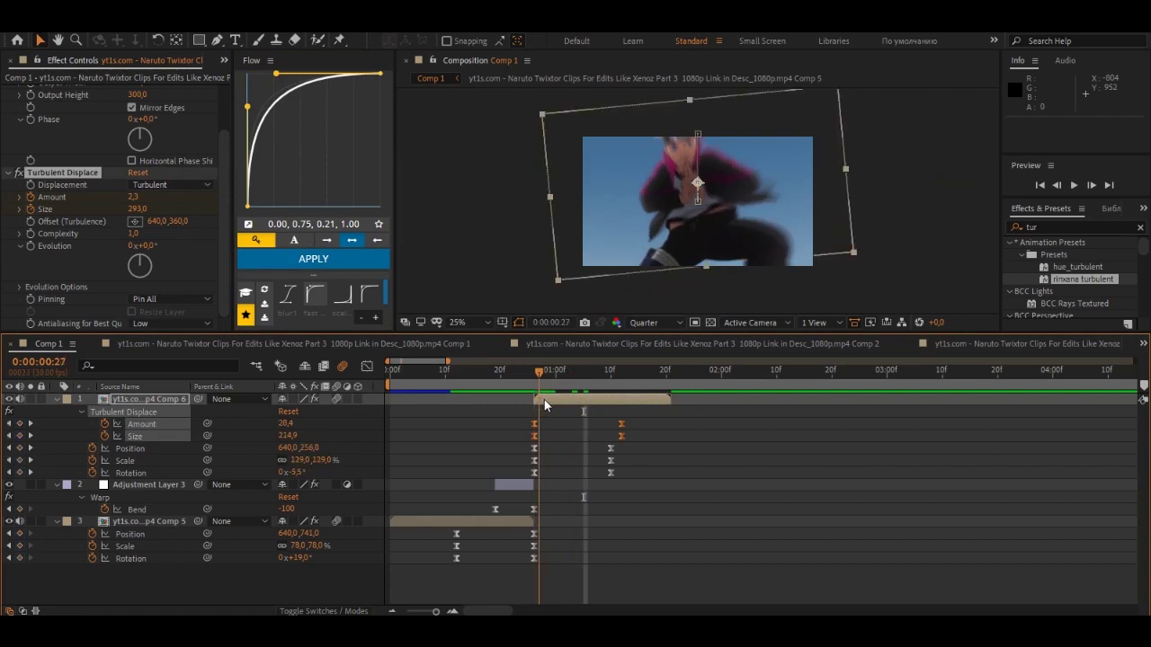
pyautogui.moveTo(534, 395); pyautogui.dragTo(523, 401)
pyautogui.press('space')
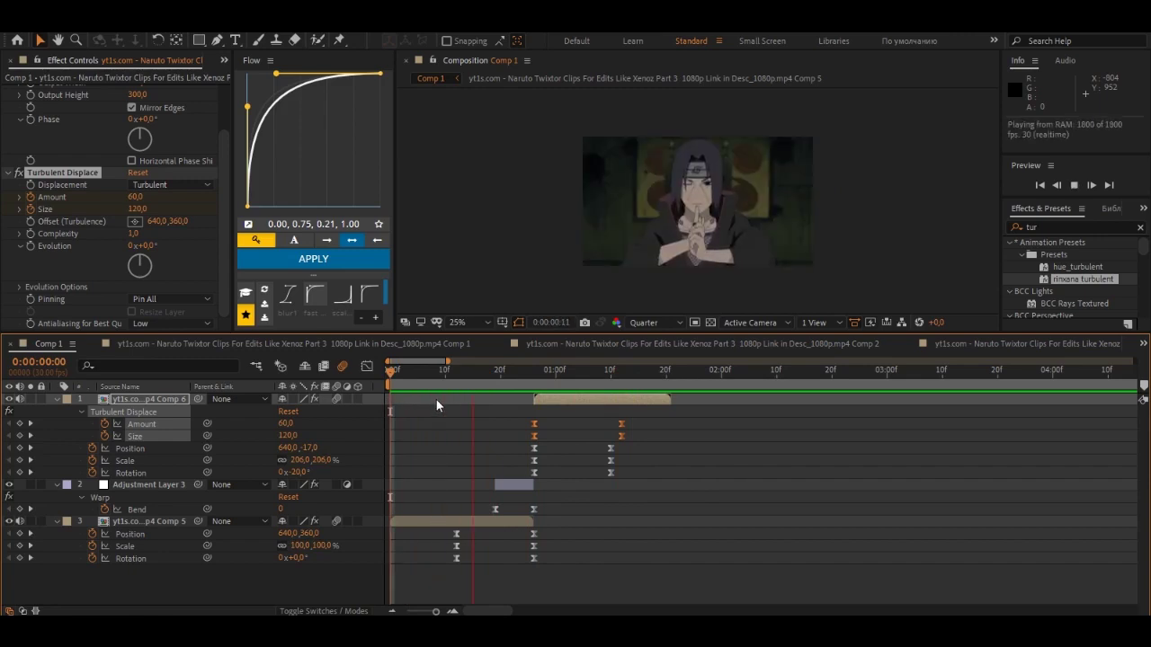
pyautogui.press('space')
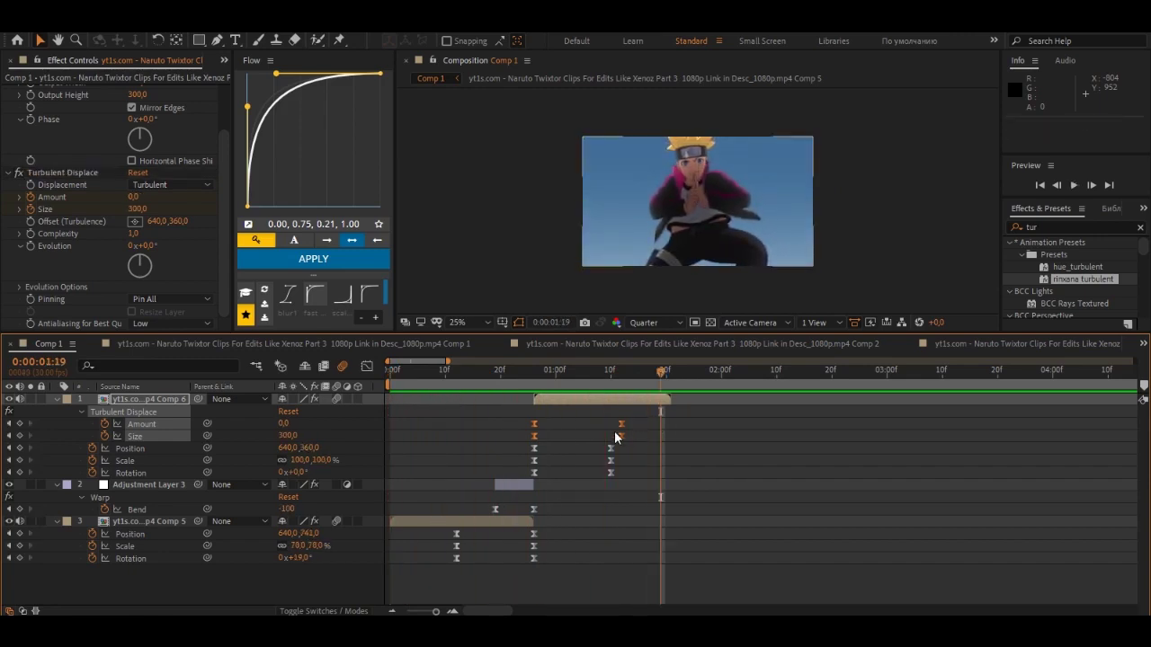
# Move the Amount and Size end keyframes to 0:00:01:19, re-ease them, and preview
pyautogui.moveTo(621, 430); pyautogui.dragTo(661, 431)
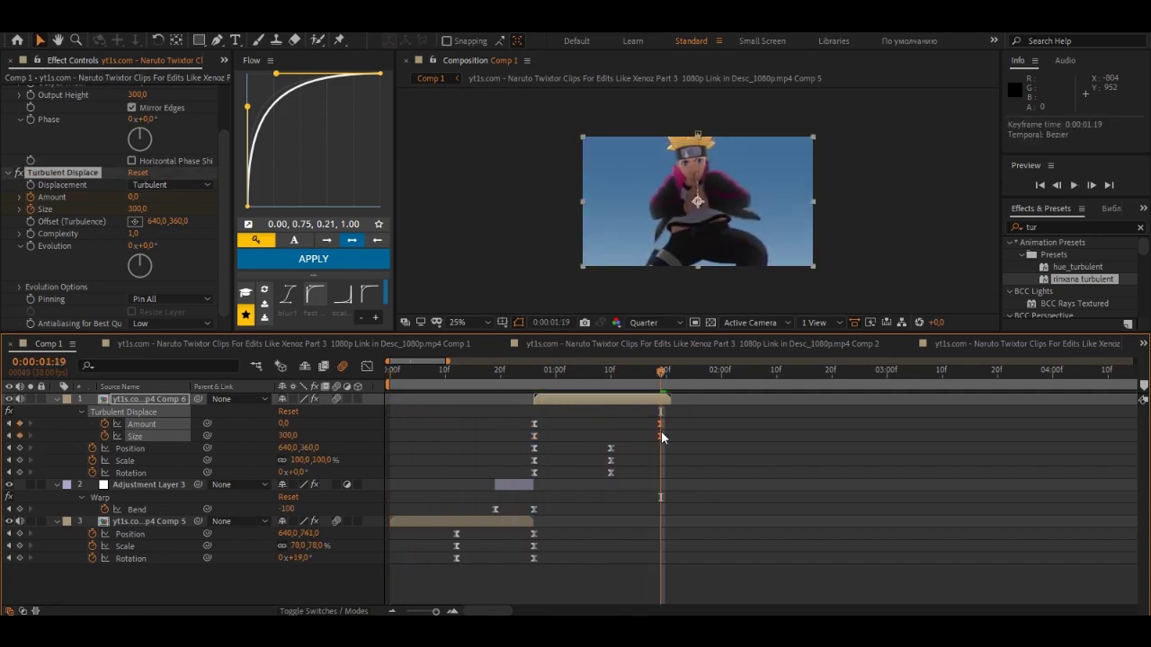
pyautogui.click(302, 260)
pyautogui.click(545, 370)
pyautogui.moveTo(526, 405); pyautogui.dragTo(605, 419)
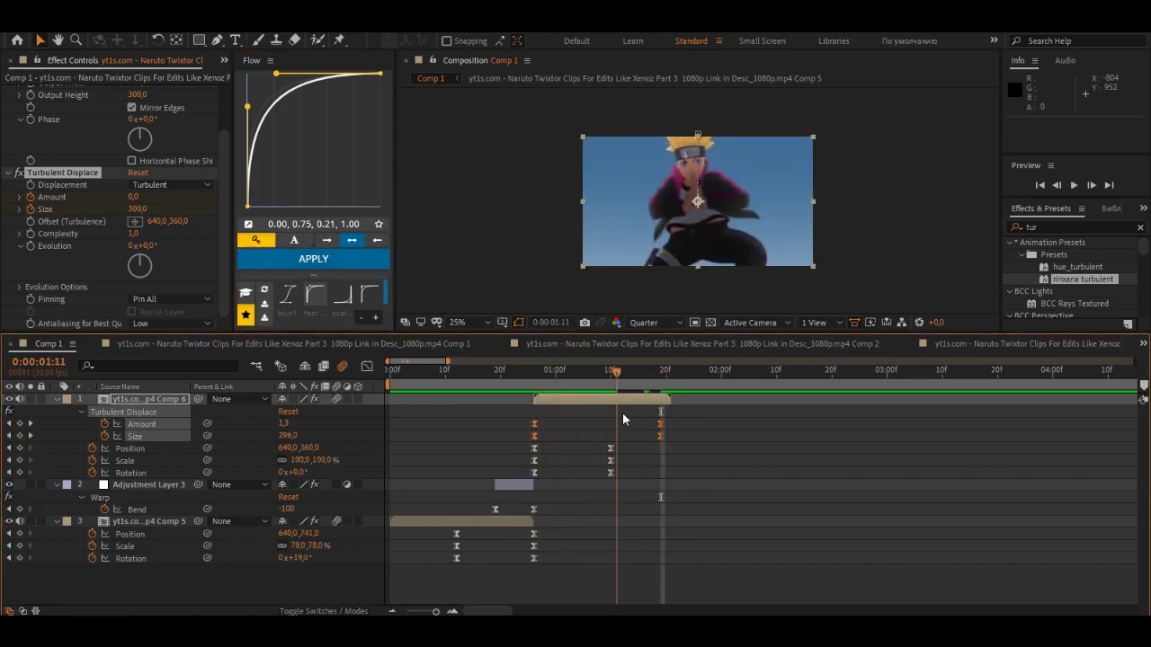
pyautogui.moveTo(605, 410); pyautogui.dragTo(459, 414)
pyautogui.press('space')
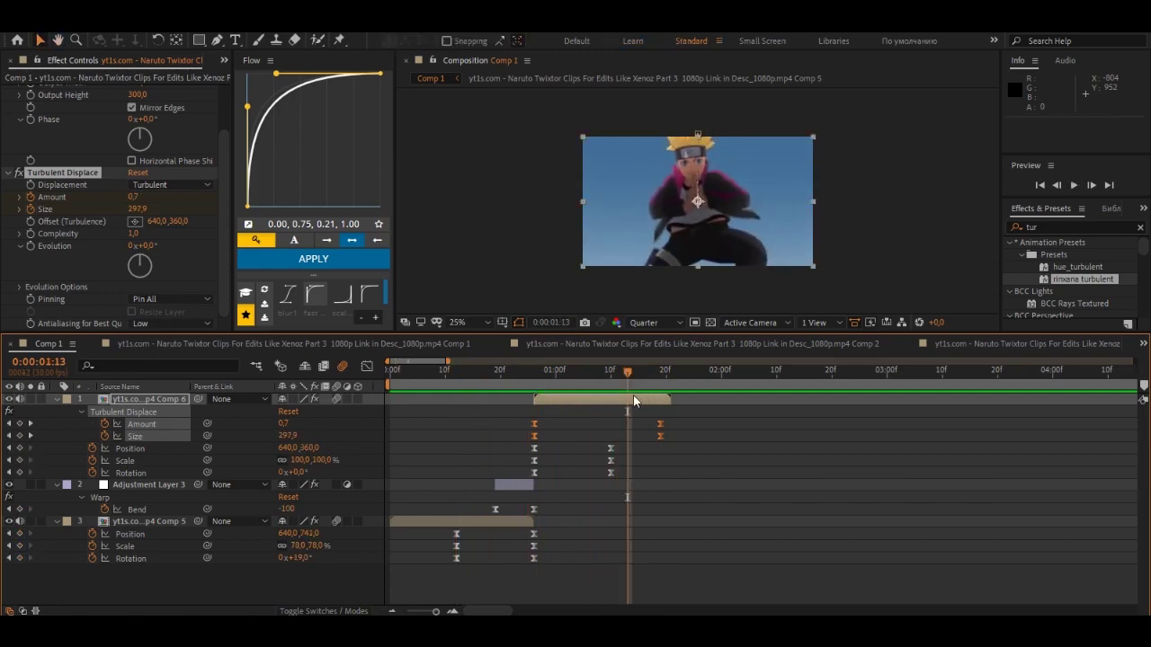
pyautogui.press('Home')
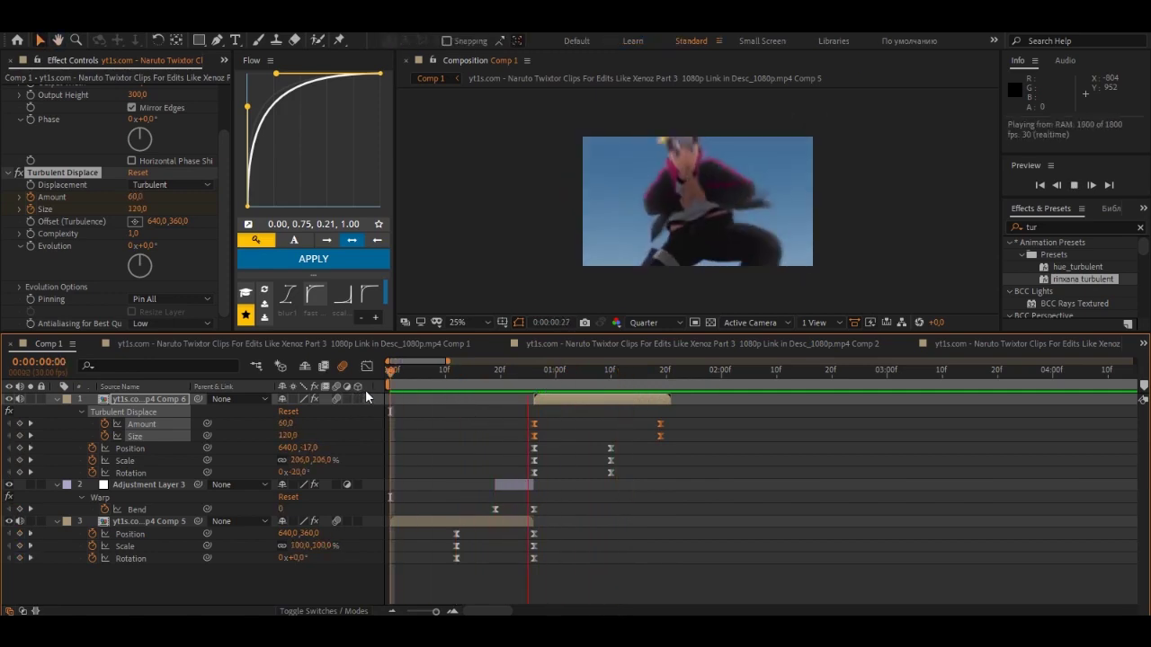
pyautogui.press('space')
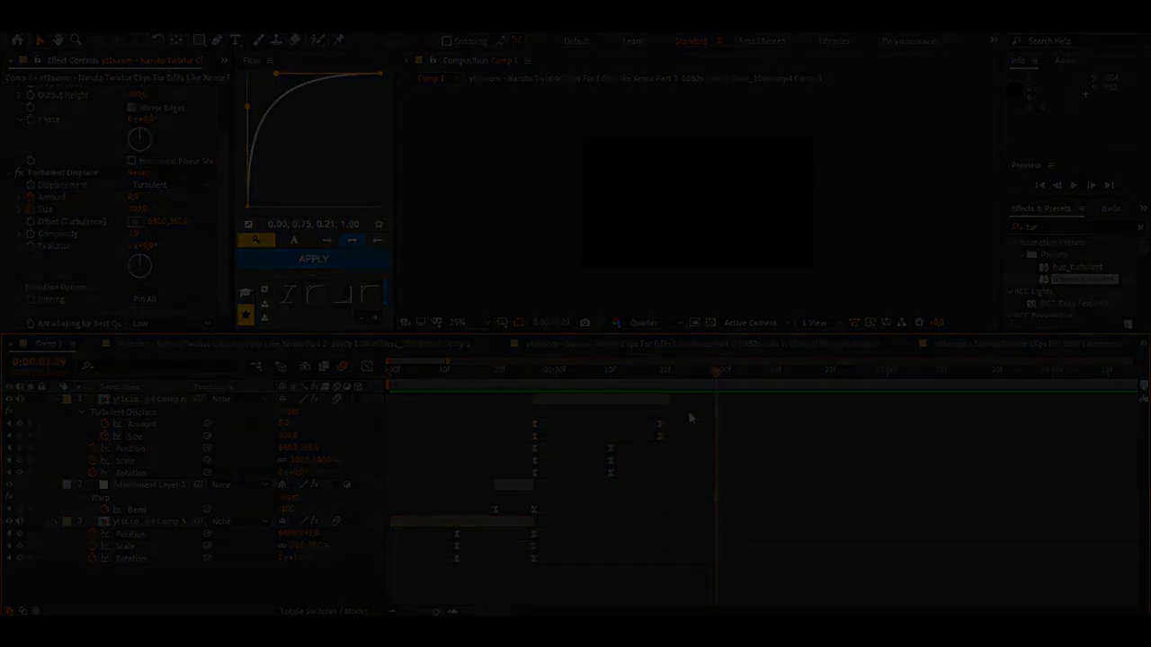